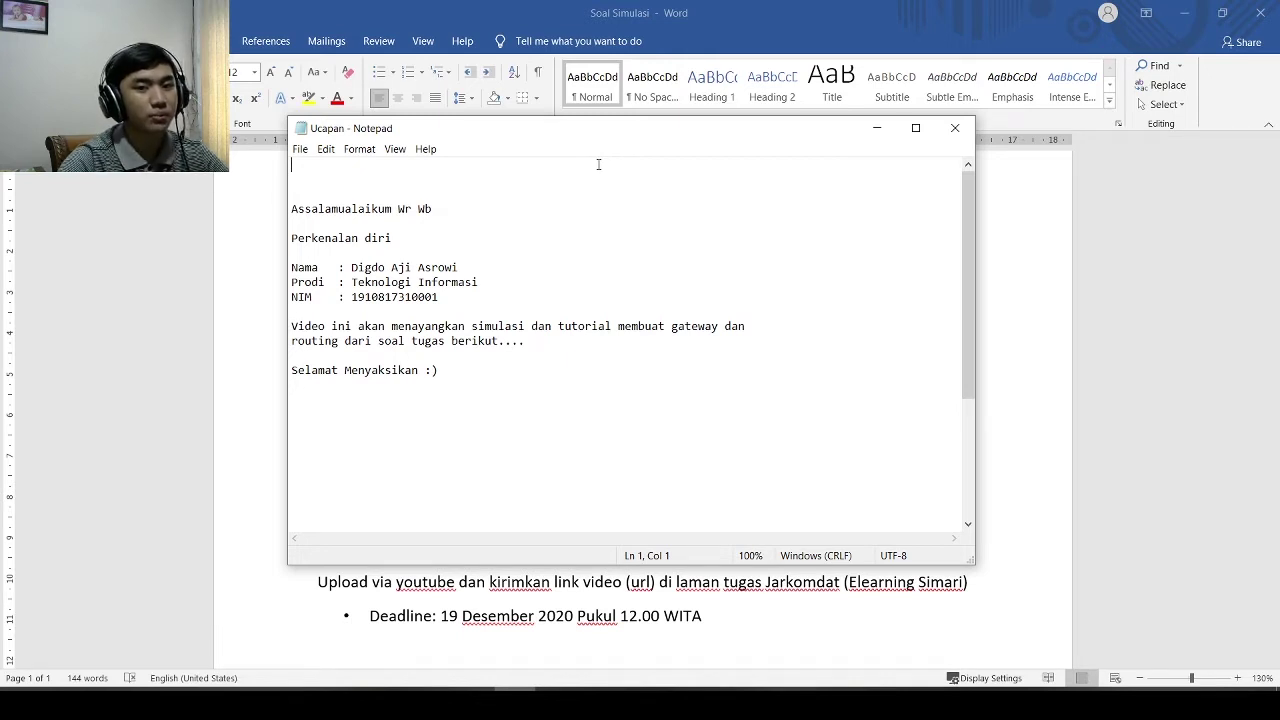
- Review the network simulation assignment in the Word document, and switch to Packet Tracer with the connection types displayed
{"action": "key", "text": "alt+Tab"}
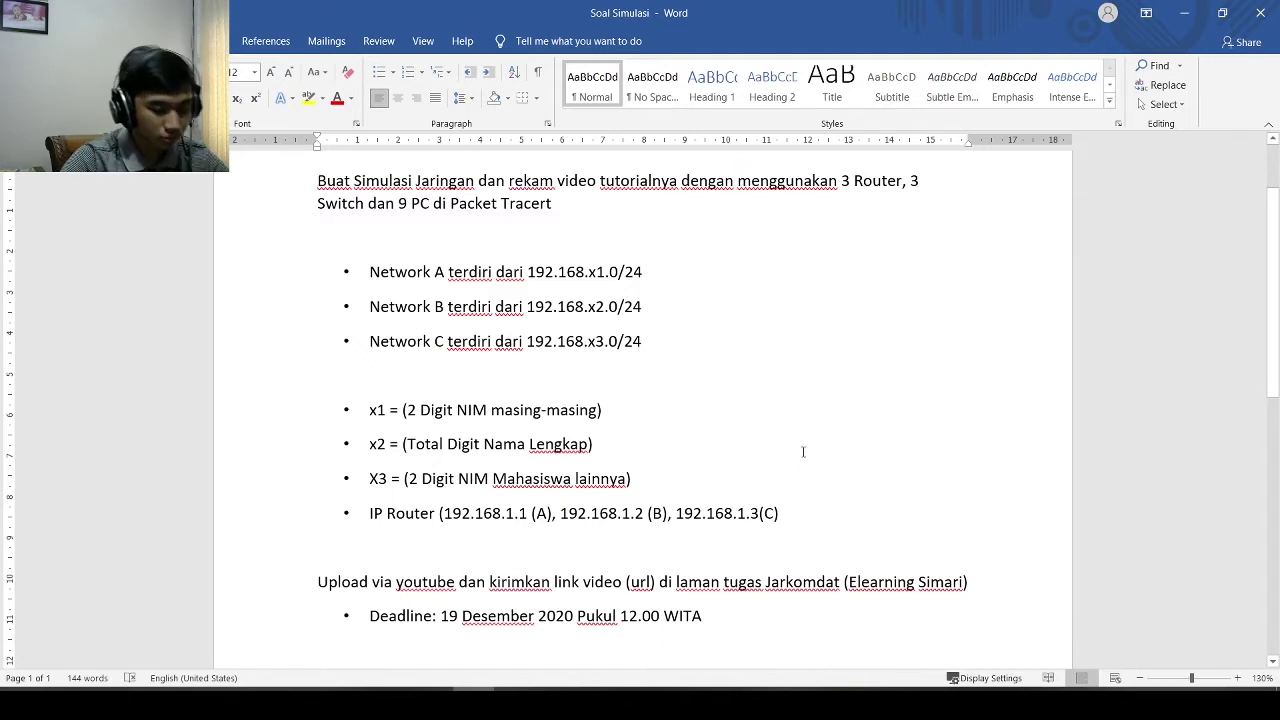
{"action": "key", "text": "alt+Tab"}
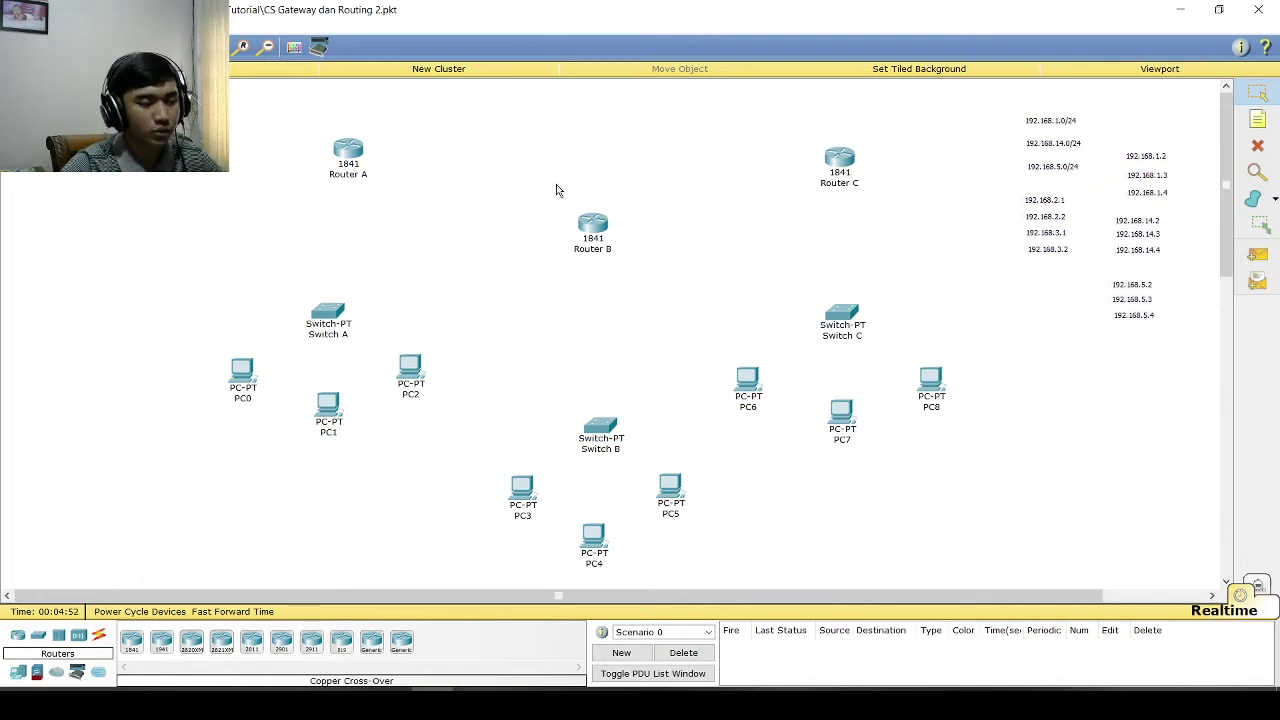
{"action": "left_click", "coordinate": [99, 635]}
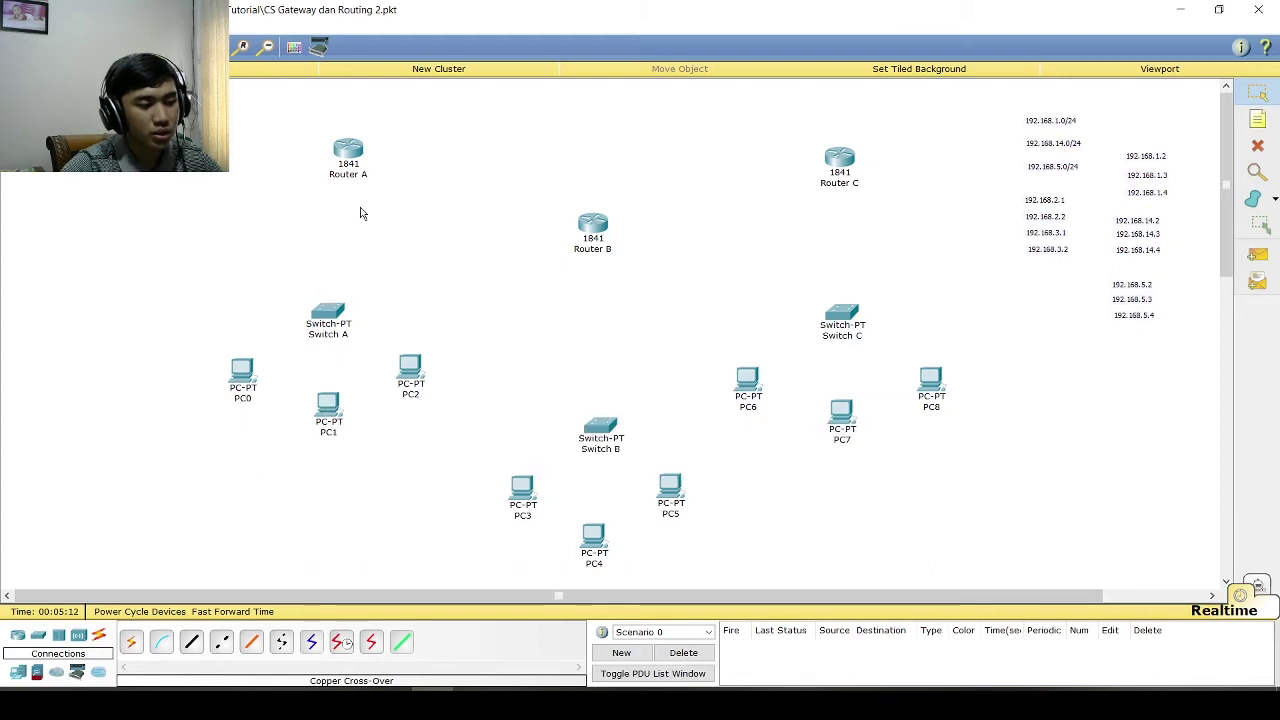
{"action": "mouse_move", "coordinate": [357, 180]}
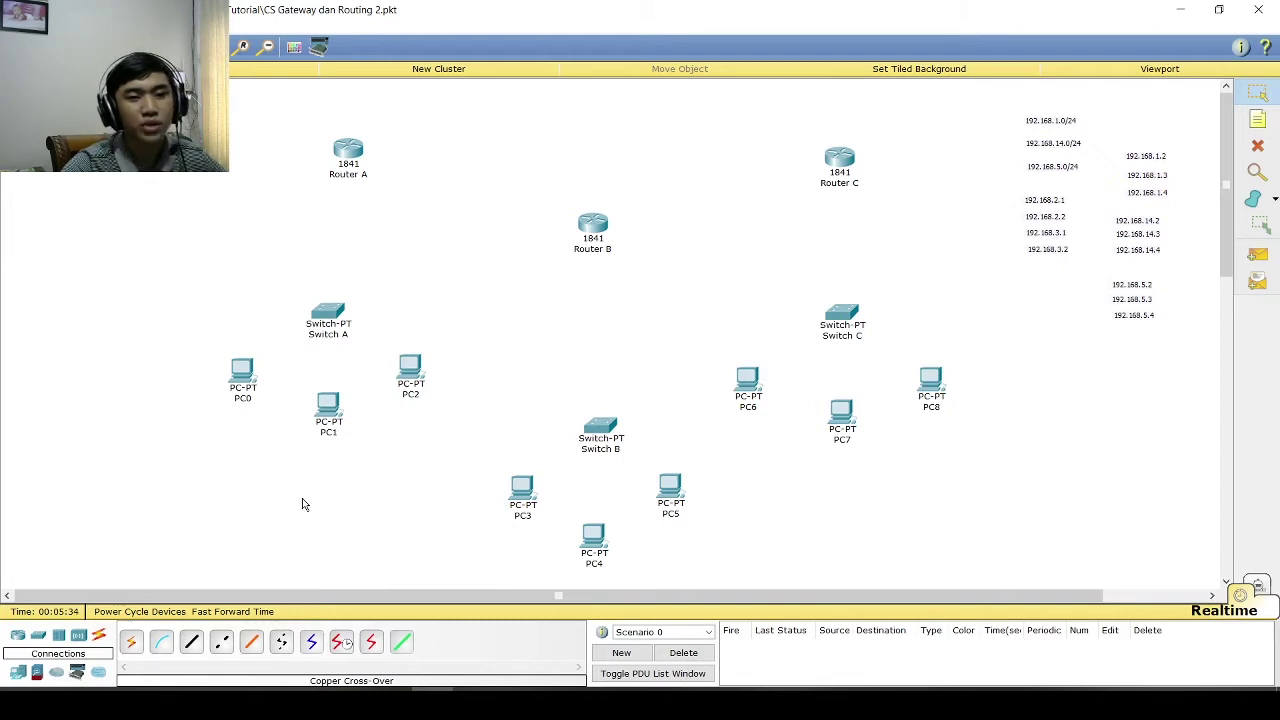
{"action": "key", "text": "alt+d"}
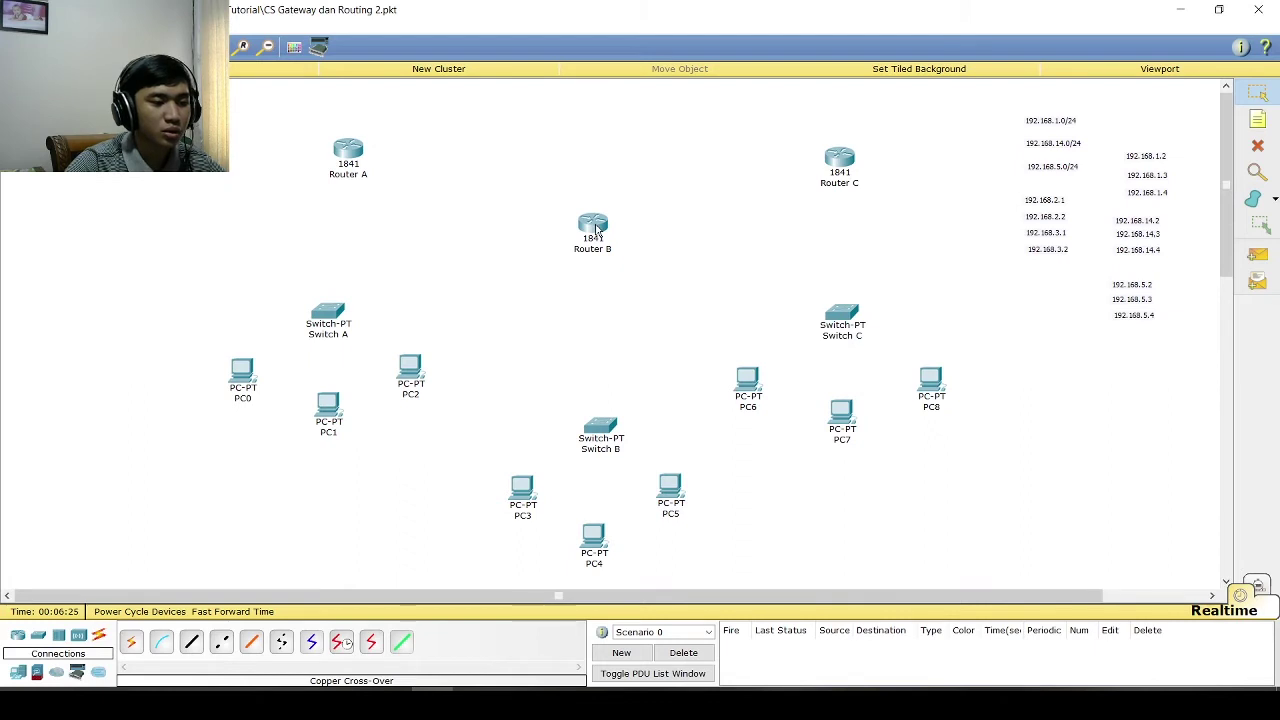
{"action": "mouse_move", "coordinate": [596, 230]}
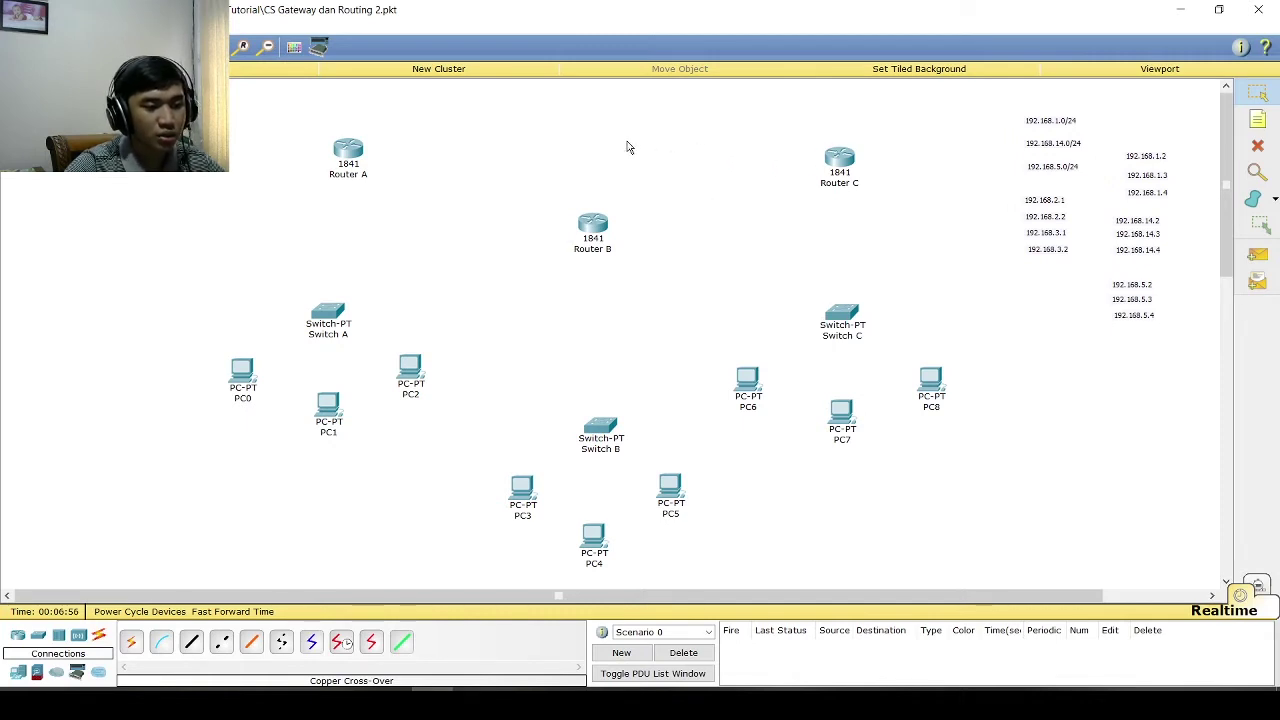
- Install a WIC-1ENET module in an empty slot of Router B
{"action": "left_click", "coordinate": [591, 226]}
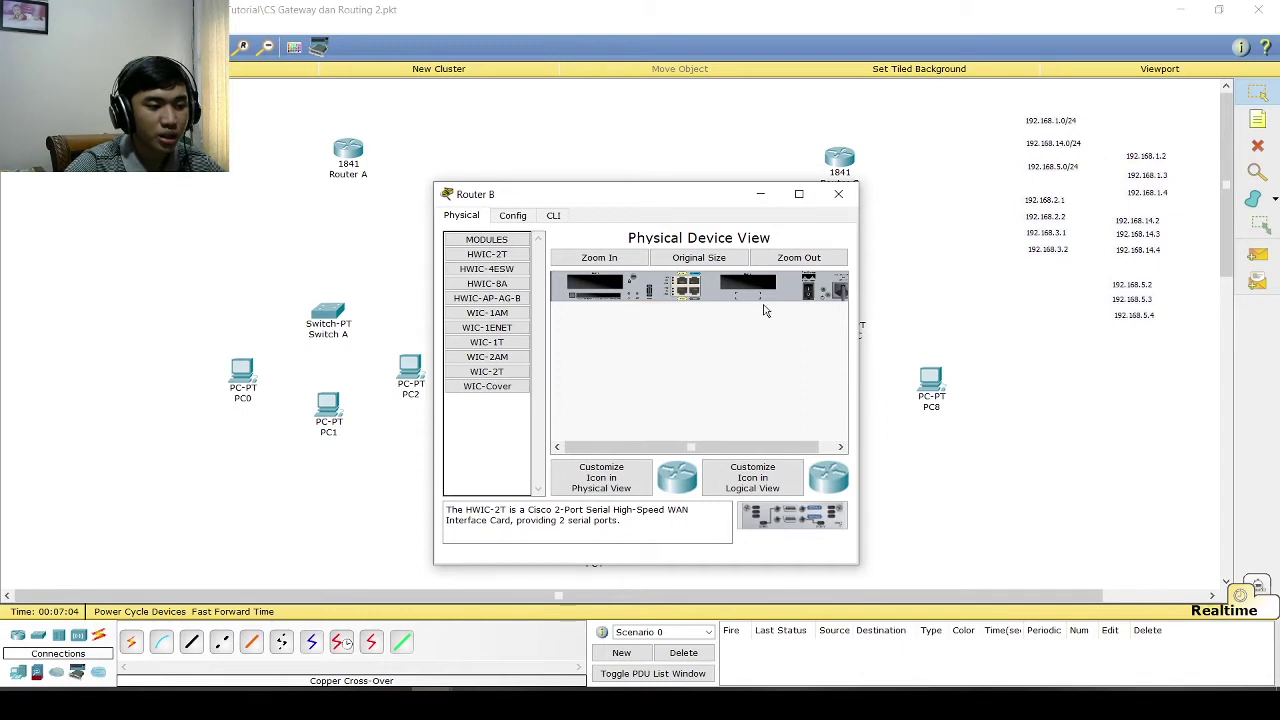
{"action": "left_click", "coordinate": [488, 330]}
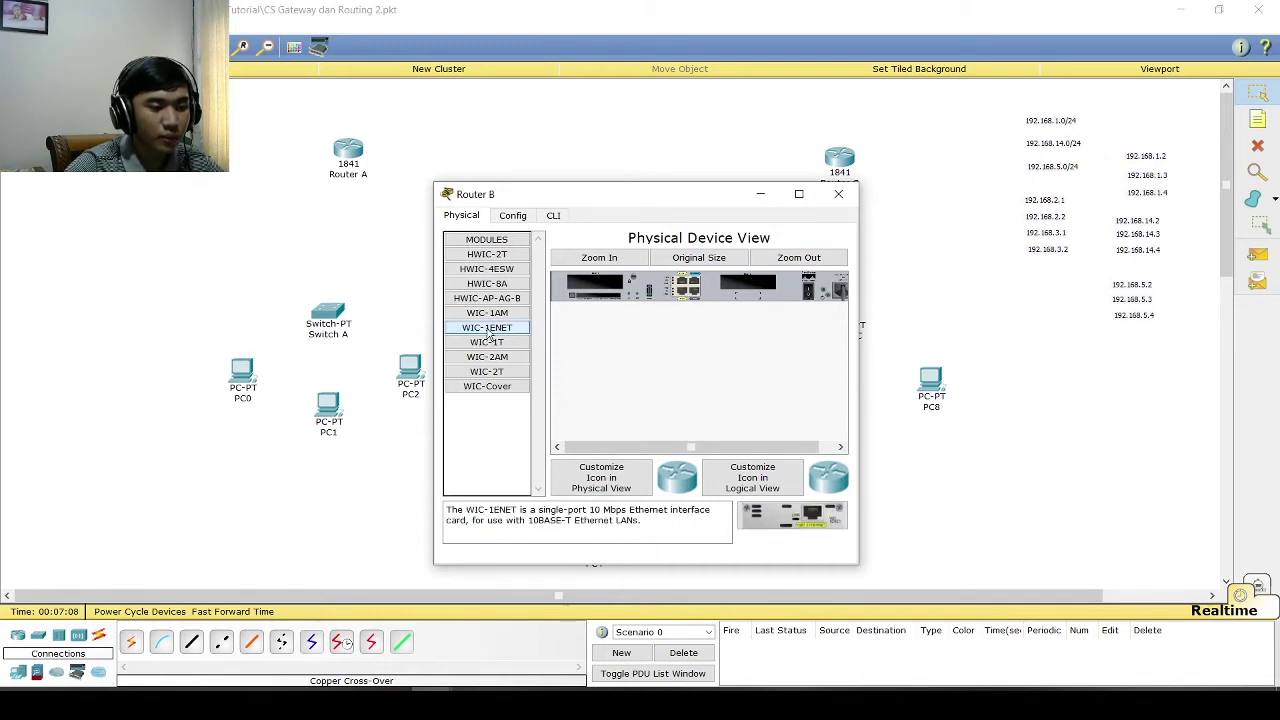
{"action": "left_click_drag", "start_coordinate": [802, 520], "coordinate": [745, 288]}
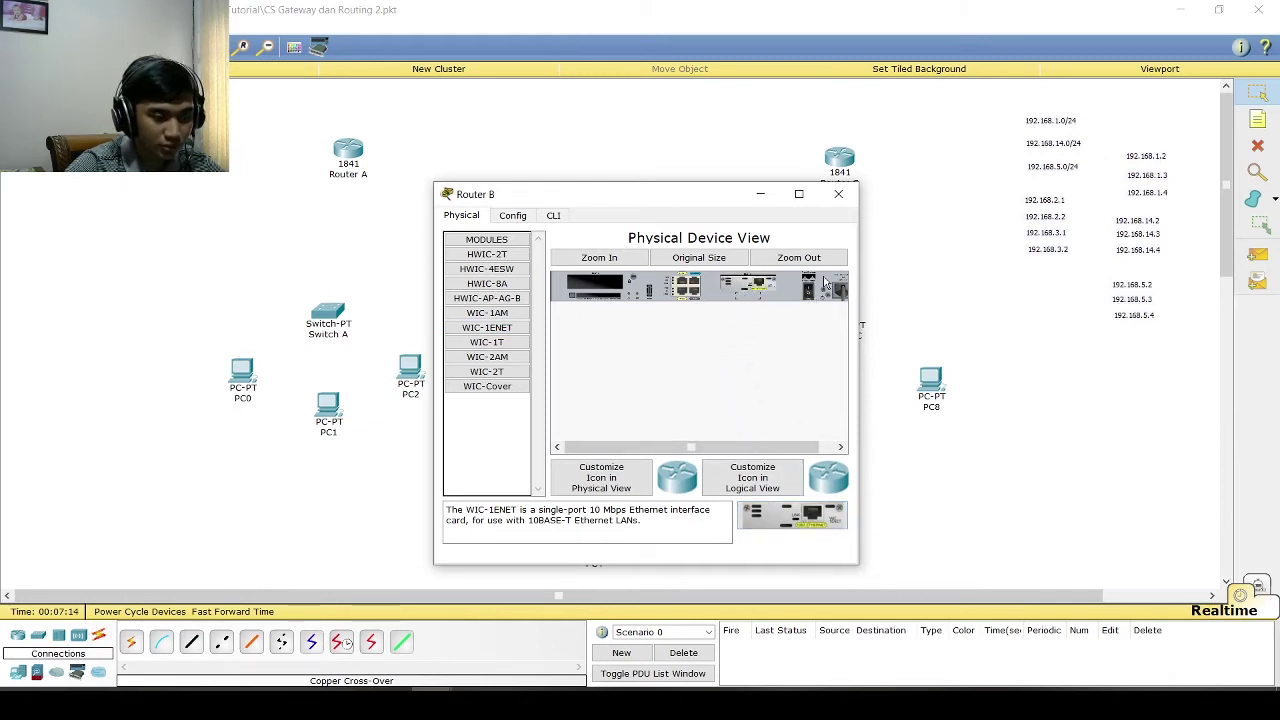
{"action": "left_click", "coordinate": [838, 194]}
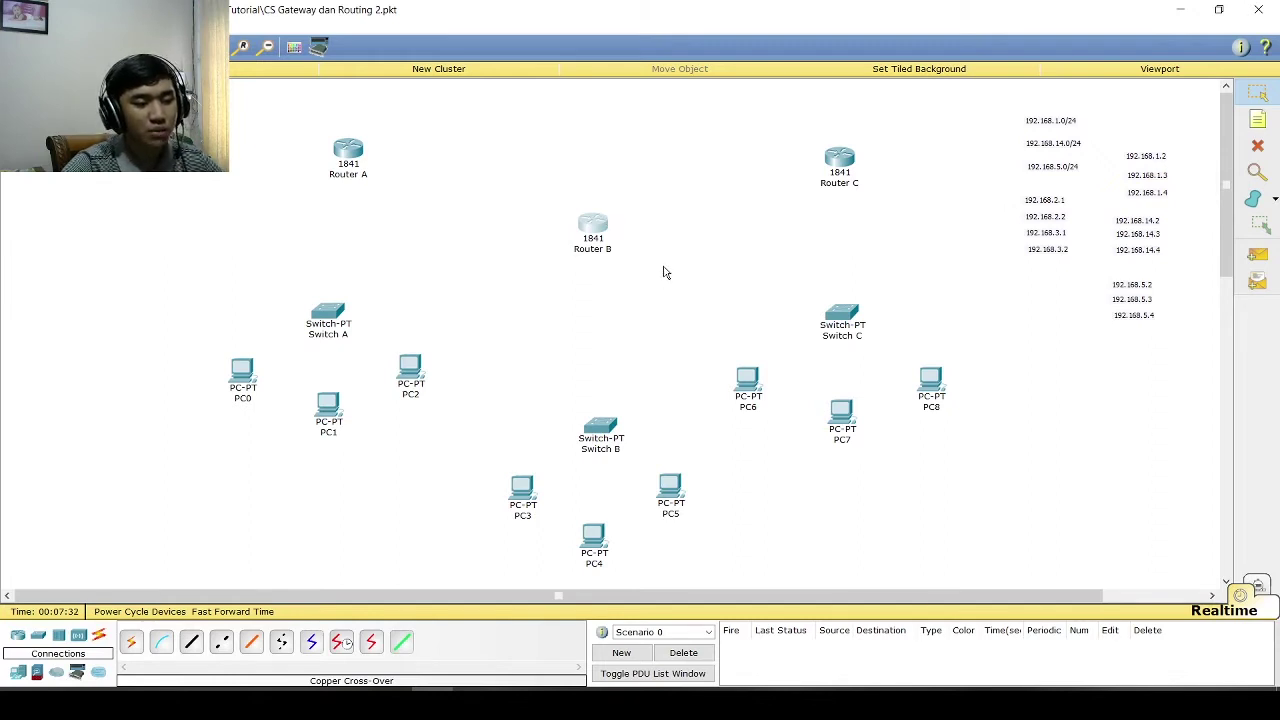
- Connect PC0 to Switch A with a copper straight-through cable
{"action": "left_click", "coordinate": [191, 641]}
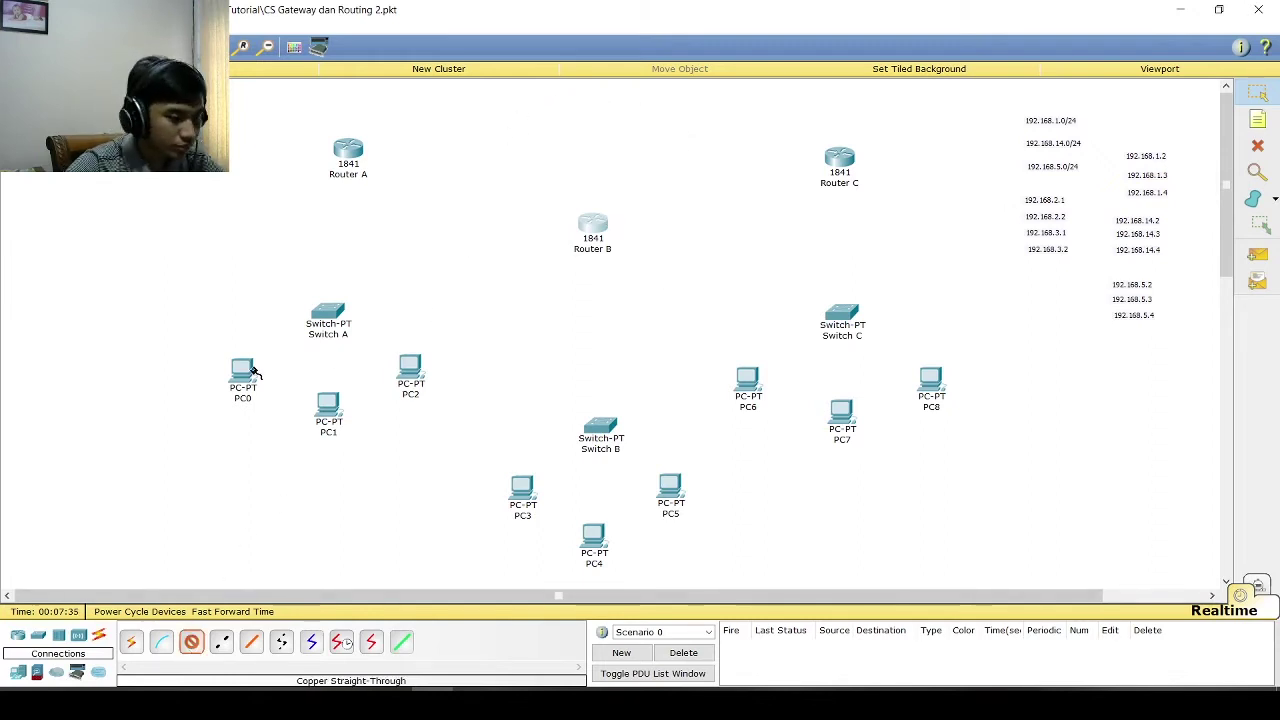
{"action": "left_click", "coordinate": [247, 370]}
{"action": "left_click", "coordinate": [280, 380]}
{"action": "left_click", "coordinate": [320, 330]}
{"action": "left_click", "coordinate": [355, 338]}
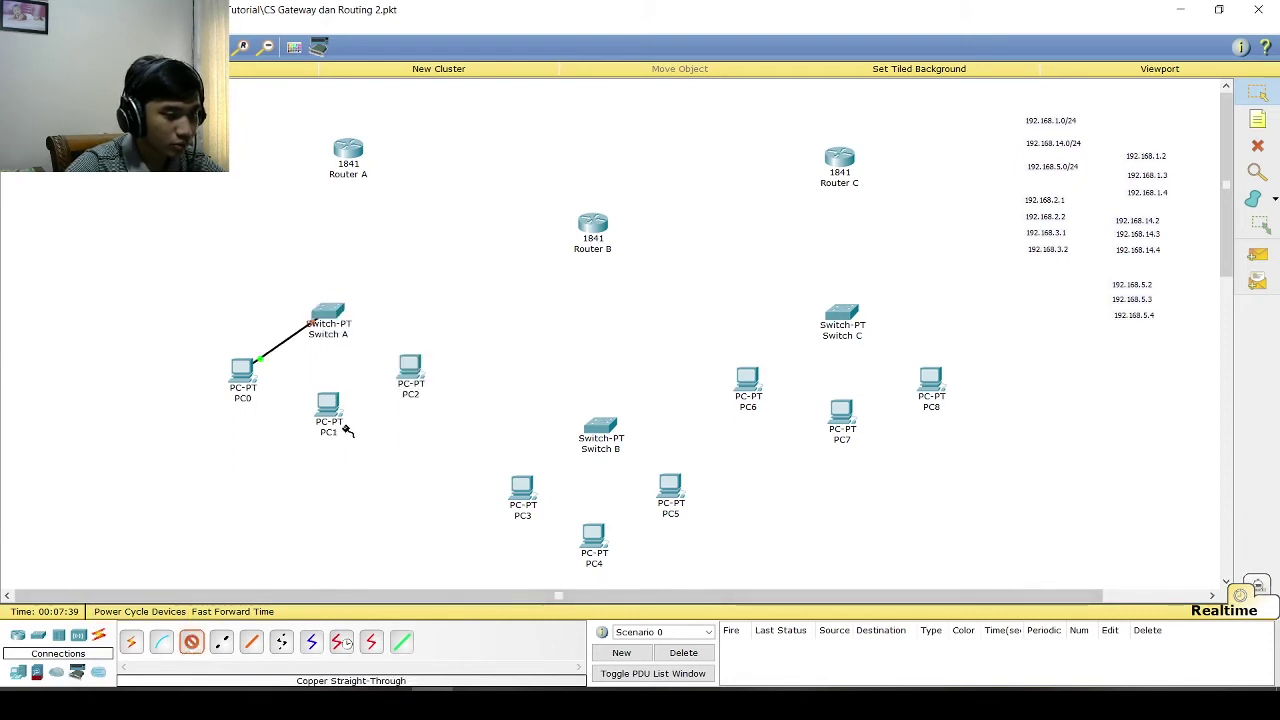
- Connect PC1 to Switch A with a copper straight-through cable
{"action": "left_click", "coordinate": [332, 402]}
{"action": "left_click", "coordinate": [355, 415]}
{"action": "left_click", "coordinate": [325, 312]}
{"action": "left_click", "coordinate": [365, 348]}
- Connect PC2 to Switch A with a copper straight-through cable
{"action": "left_click", "coordinate": [191, 641]}
{"action": "left_click", "coordinate": [410, 372]}
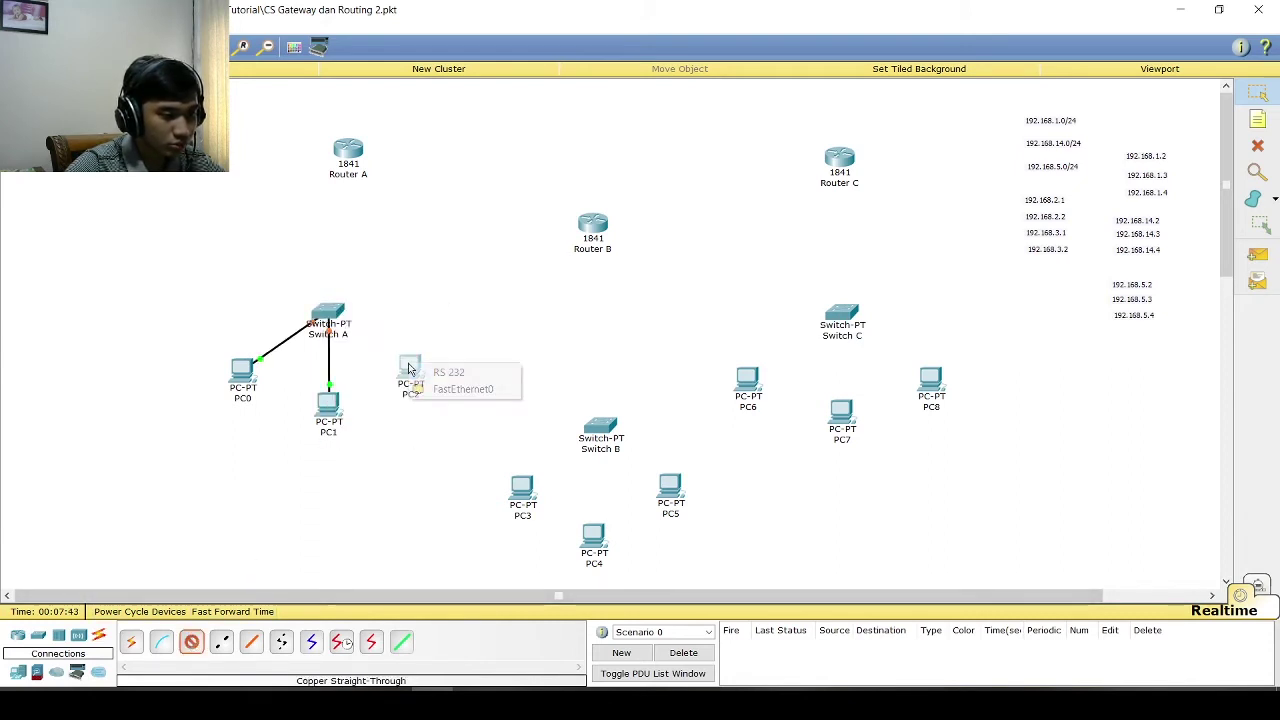
{"action": "left_click", "coordinate": [440, 380]}
{"action": "left_click", "coordinate": [325, 318]}
{"action": "left_click", "coordinate": [360, 343]}
- Connect Switch A to FastEthernet0/0 of Router A with a copper straight-through cable
{"action": "left_click", "coordinate": [191, 641]}
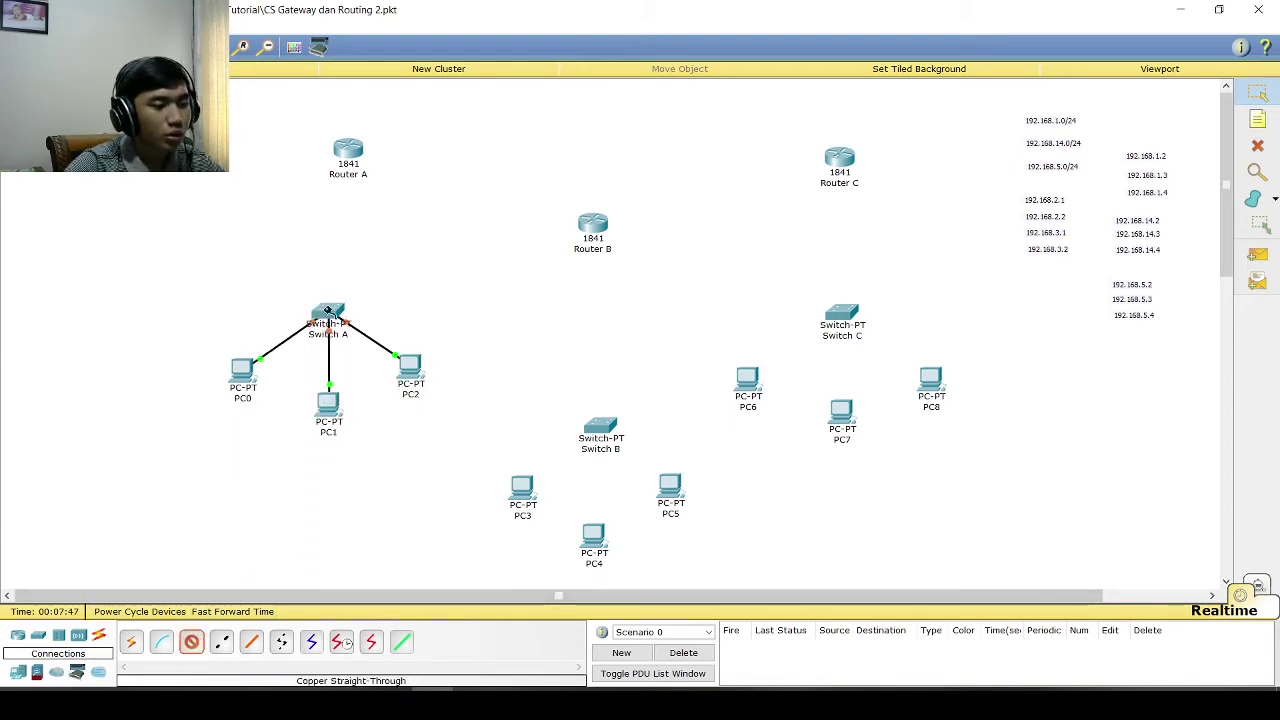
{"action": "left_click", "coordinate": [327, 310]}
{"action": "left_click", "coordinate": [355, 348]}
{"action": "left_click", "coordinate": [345, 152]}
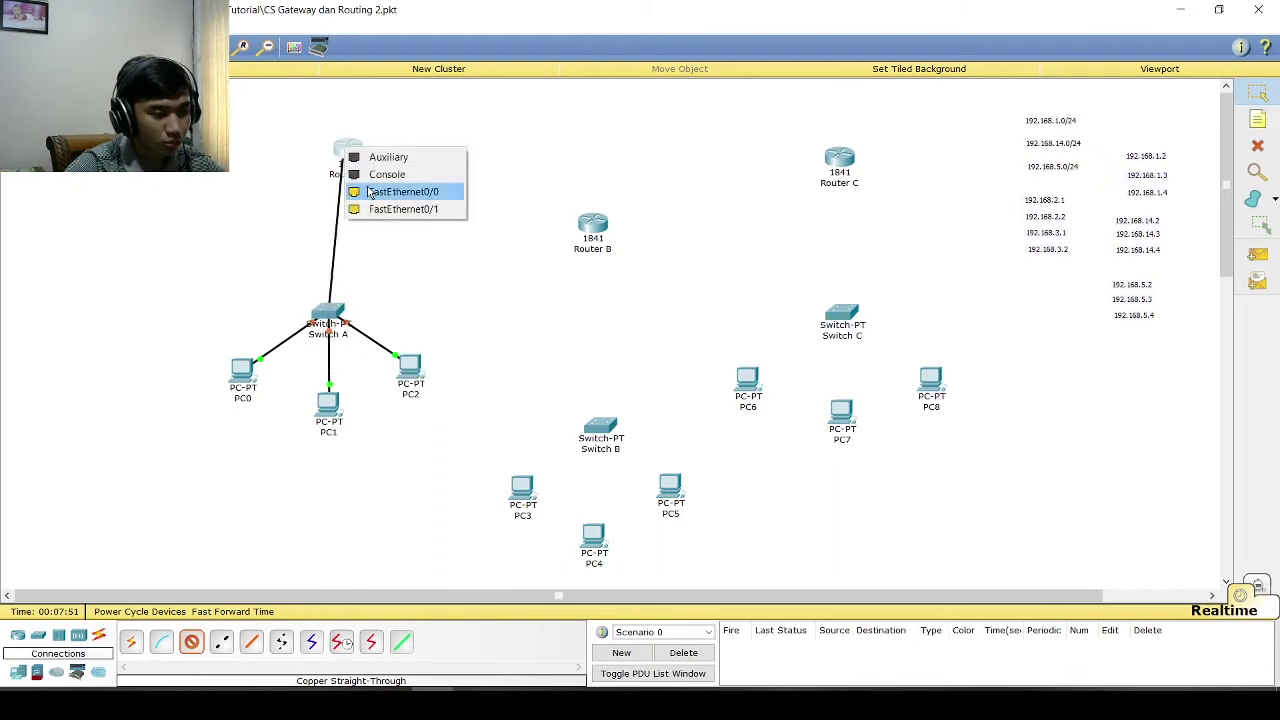
{"action": "left_click", "coordinate": [368, 190]}
- Connect PC3 to FastEthernet0/1 of Switch B with a copper straight-through cable
{"action": "left_click", "coordinate": [191, 641]}
{"action": "left_click", "coordinate": [515, 490]}
{"action": "left_click", "coordinate": [550, 514]}
{"action": "left_click", "coordinate": [590, 426]}
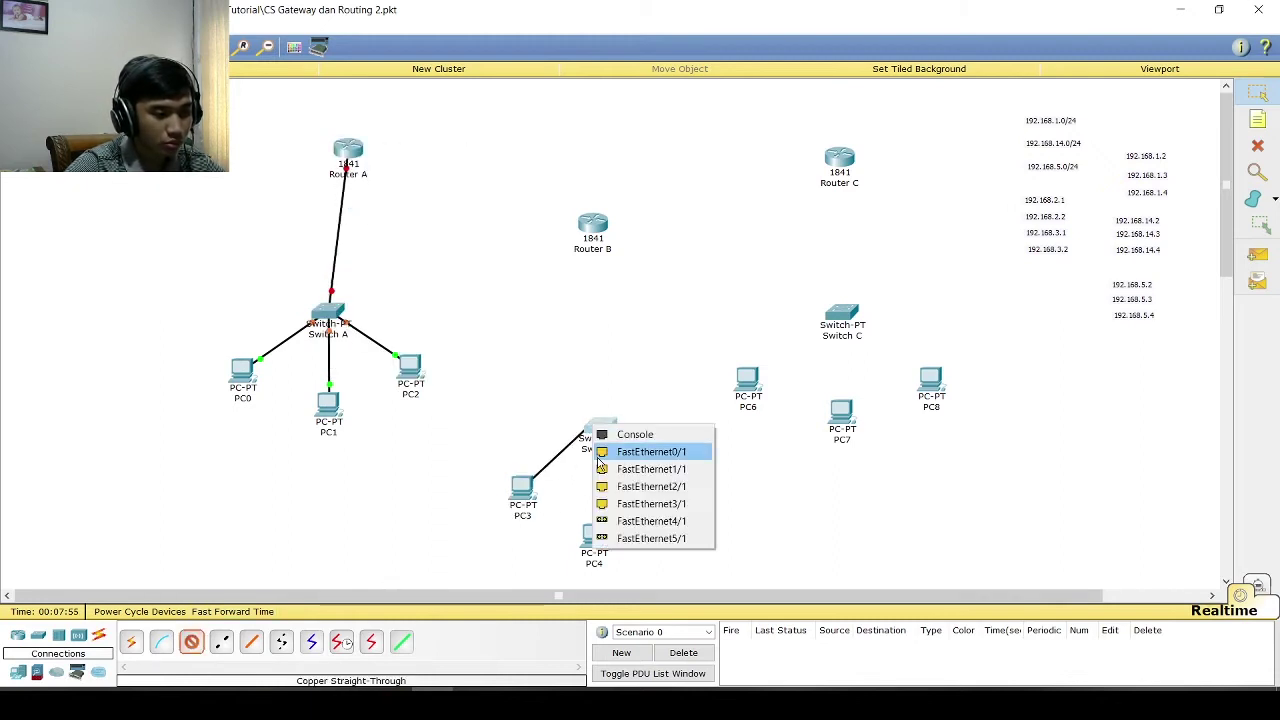
{"action": "left_click", "coordinate": [645, 449]}
- Connect PC4 to FastEthernet1/1 of Switch B with a copper straight-through cable
{"action": "left_click", "coordinate": [193, 643]}
{"action": "left_click", "coordinate": [593, 537]}
{"action": "left_click", "coordinate": [645, 560]}
{"action": "left_click", "coordinate": [598, 426]}
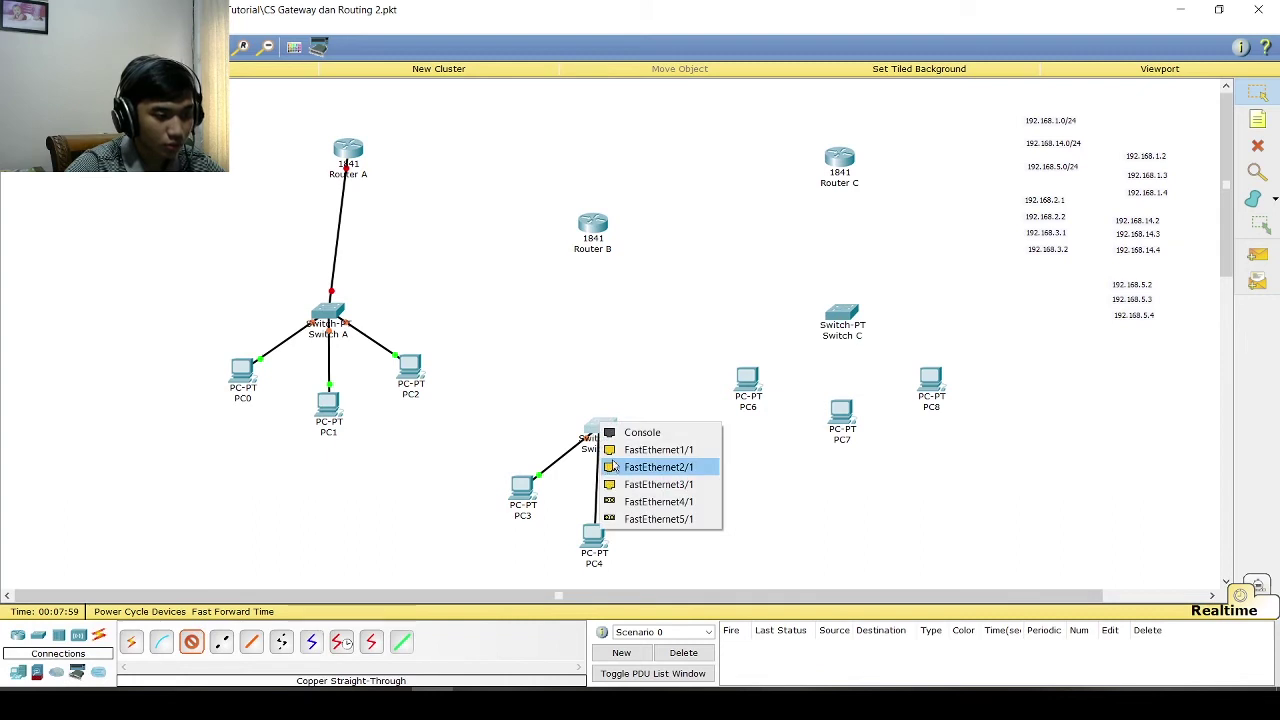
{"action": "left_click", "coordinate": [640, 466]}
- Connect PC5 to a free FastEthernet port of Switch B with a copper straight-through cable
{"action": "left_click", "coordinate": [191, 641]}
{"action": "left_click", "coordinate": [670, 488]}
{"action": "left_click", "coordinate": [705, 510]}
{"action": "left_click", "coordinate": [600, 426]}
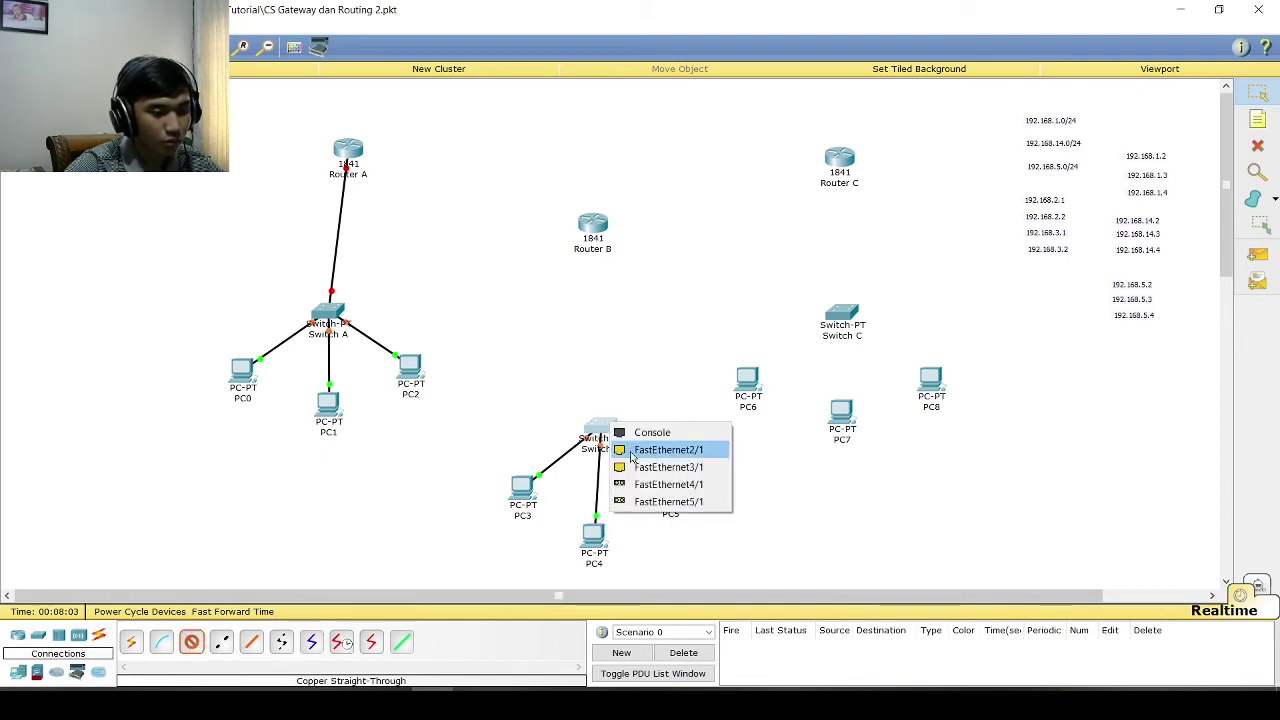
{"action": "left_click", "coordinate": [645, 478]}
- Connect Switch B to Router B with a copper straight-through cable and align the router above the switch
{"action": "left_click", "coordinate": [191, 641]}
{"action": "left_click", "coordinate": [600, 426]}
{"action": "left_click", "coordinate": [645, 490]}
{"action": "left_click", "coordinate": [593, 225]}
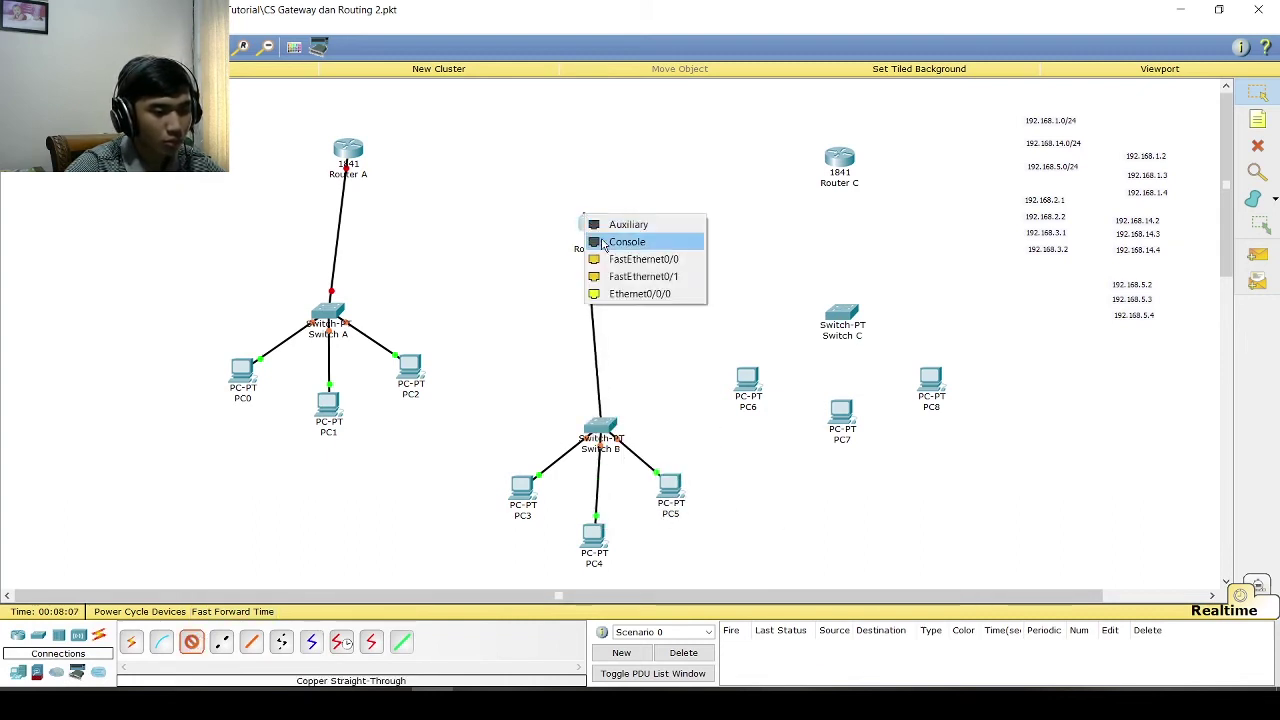
{"action": "left_click", "coordinate": [619, 280]}
{"action": "left_click_drag", "start_coordinate": [608, 222], "coordinate": [618, 229]}
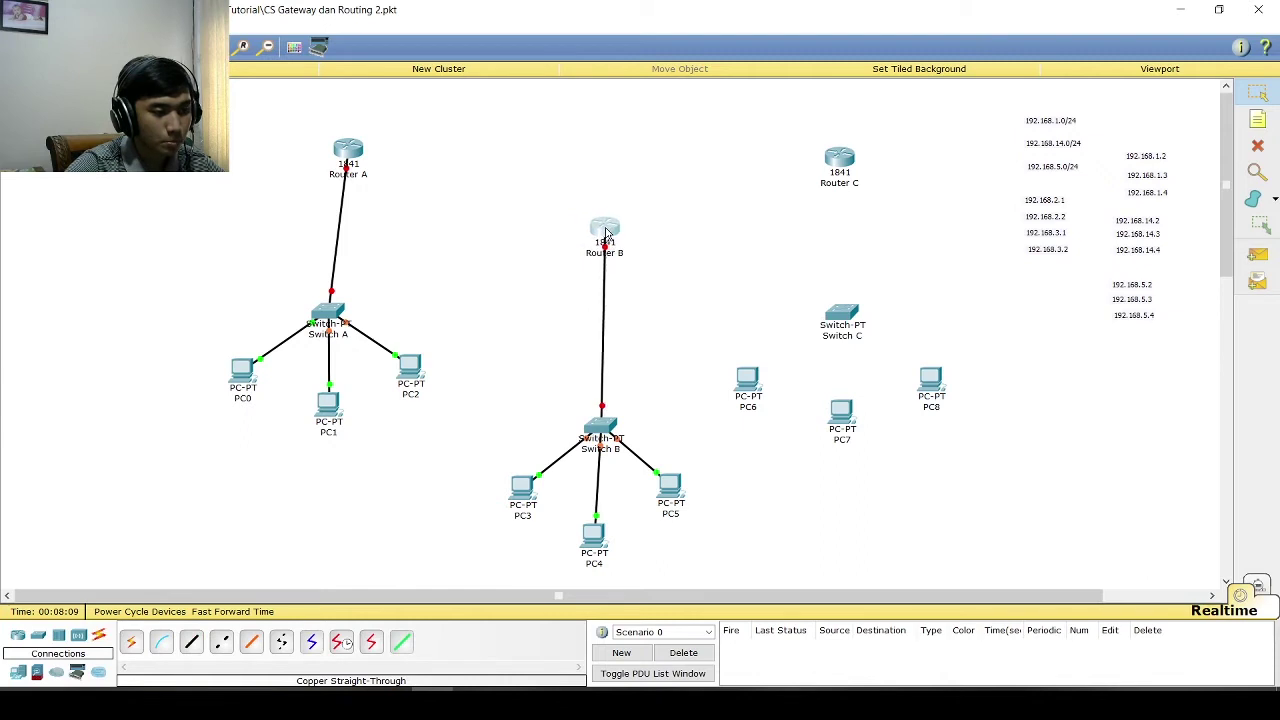
- Connect PC6 to FastEthernet0/1 of Switch C with a copper straight-through cable
{"action": "left_click", "coordinate": [191, 641]}
{"action": "left_click", "coordinate": [748, 380]}
{"action": "left_click", "coordinate": [816, 401]}
{"action": "left_click", "coordinate": [842, 316]}
{"action": "left_click", "coordinate": [866, 343]}
- Connect PC7 to FastEthernet1/1 of Switch C with a copper straight-through cable
{"action": "left_click", "coordinate": [191, 641]}
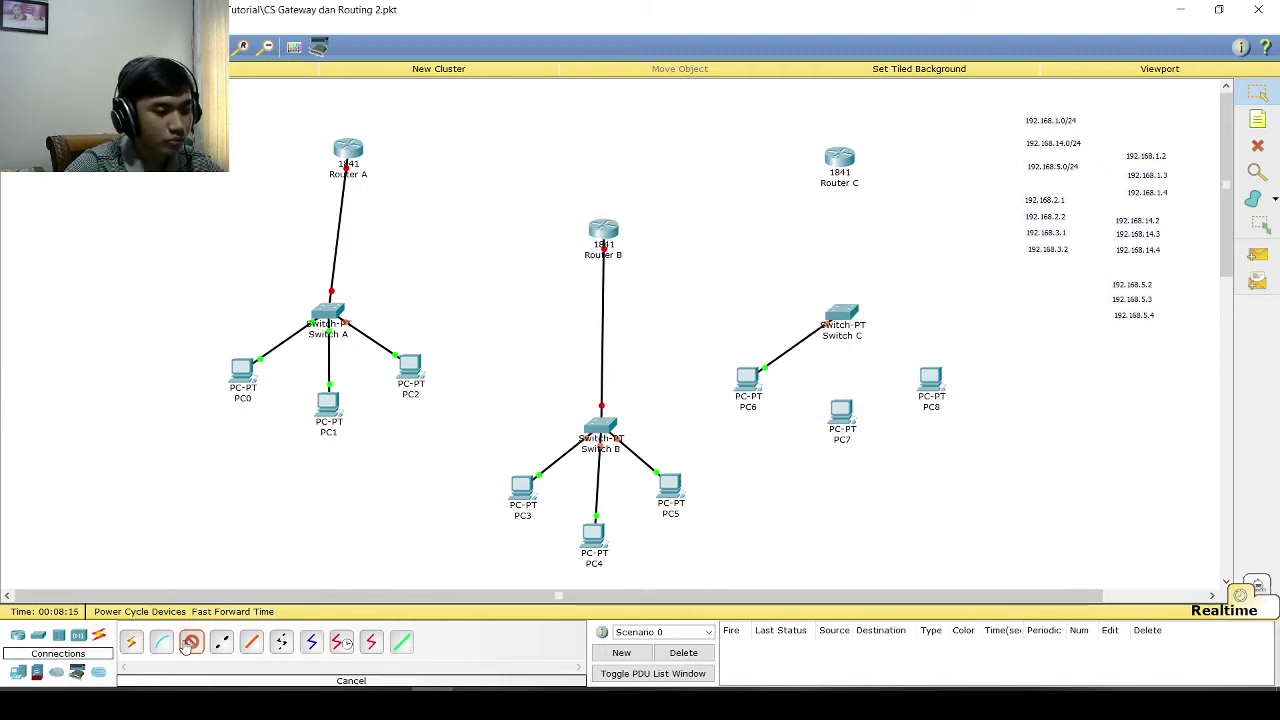
{"action": "left_click", "coordinate": [837, 416]}
{"action": "left_click", "coordinate": [889, 438]}
{"action": "left_click", "coordinate": [845, 316]}
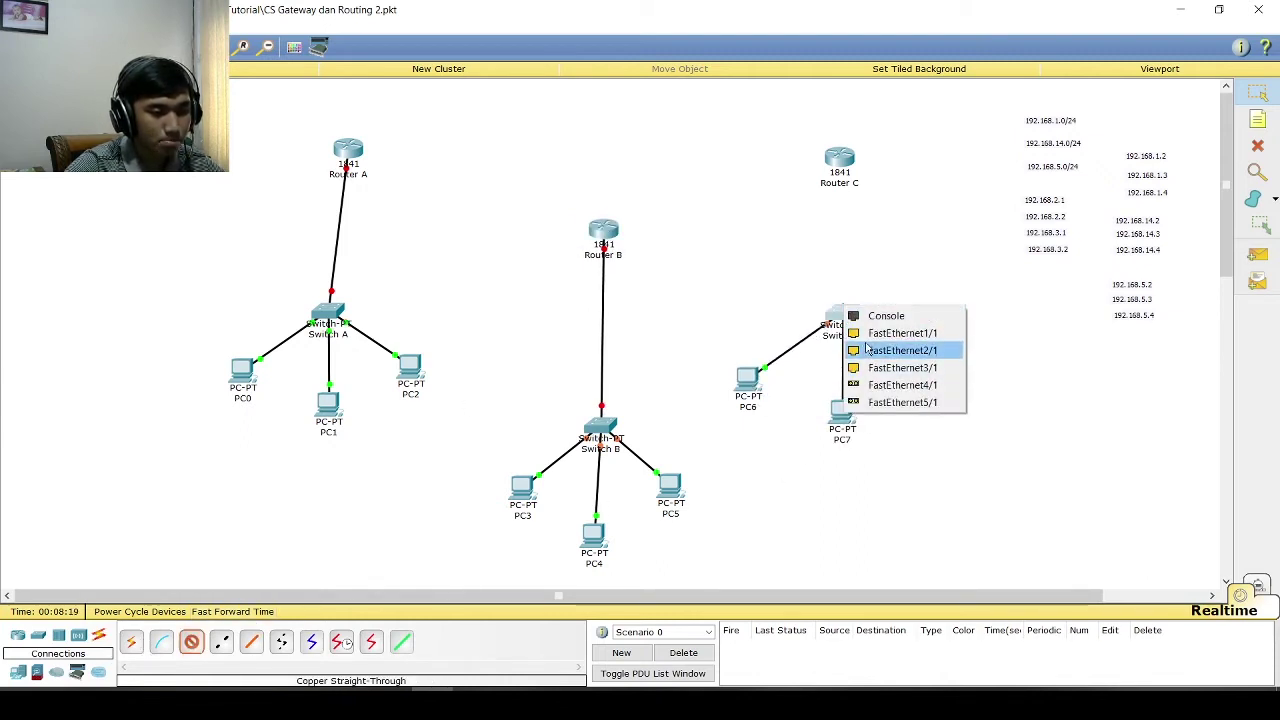
{"action": "left_click", "coordinate": [890, 349]}
- Connect PC8 to a free FastEthernet port of Switch C with a copper straight-through cable
{"action": "left_click", "coordinate": [191, 641]}
{"action": "left_click", "coordinate": [930, 378]}
{"action": "left_click", "coordinate": [957, 400]}
{"action": "left_click", "coordinate": [842, 316]}
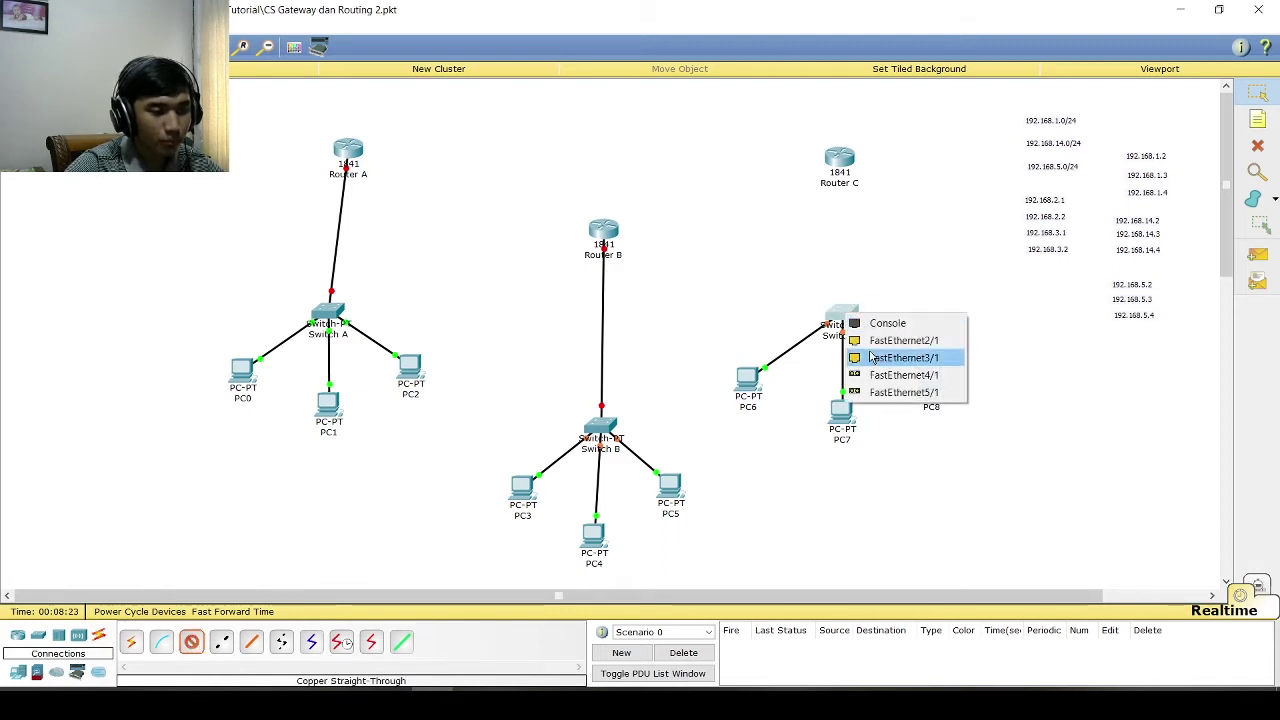
{"action": "left_click", "coordinate": [914, 354]}
- Connect Switch C to FastEthernet0/1 of Router C with a copper straight-through cable
{"action": "left_click", "coordinate": [191, 641]}
{"action": "left_click", "coordinate": [842, 316]}
{"action": "left_click", "coordinate": [903, 334]}
{"action": "left_click", "coordinate": [842, 158]}
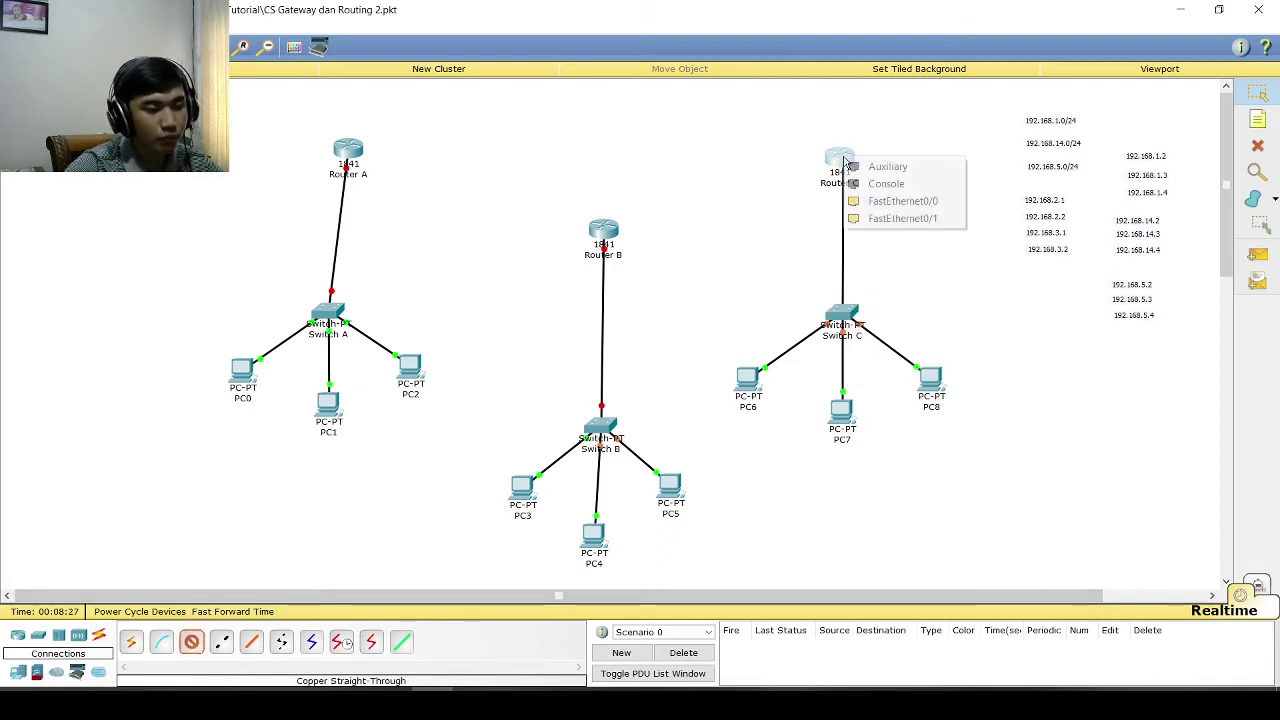
{"action": "left_click", "coordinate": [882, 218]}
- Align Router A above Switch A and link Router A to Router B with a copper cross-over cable
{"action": "left_click_drag", "start_coordinate": [348, 150], "coordinate": [330, 152]}
{"action": "left_click", "coordinate": [221, 641]}
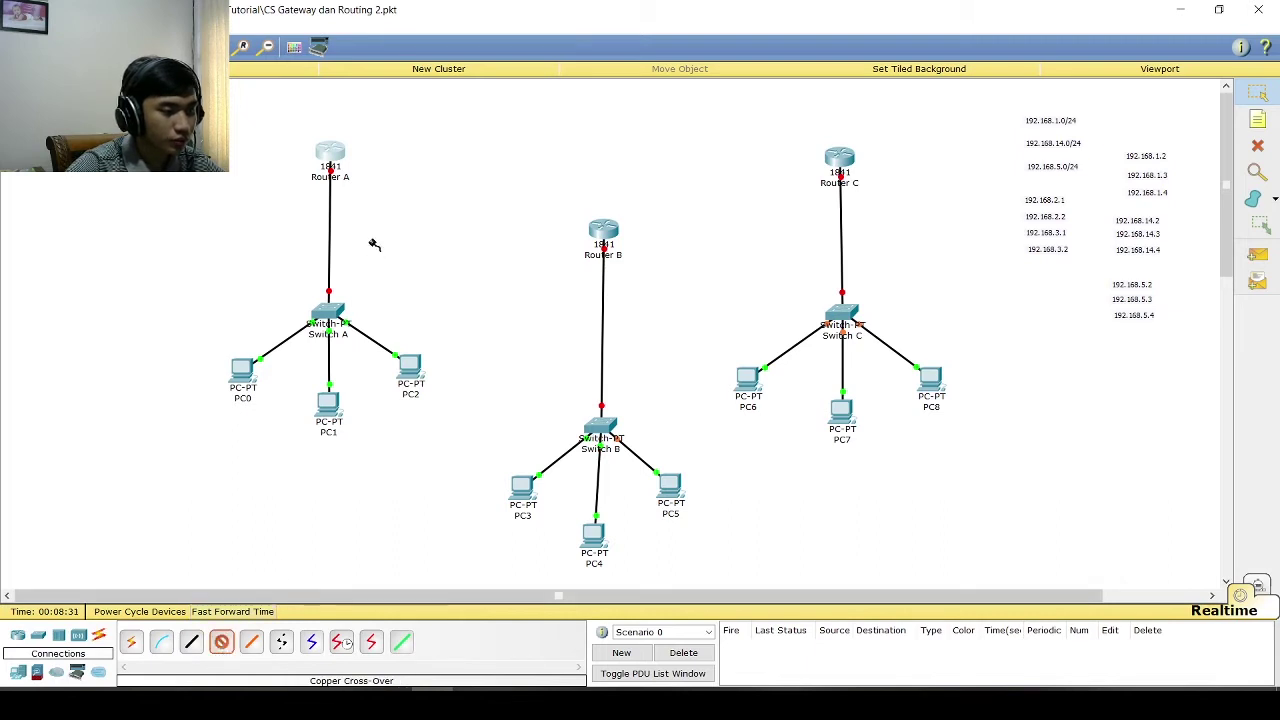
{"action": "left_click", "coordinate": [330, 155]}
{"action": "left_click", "coordinate": [418, 198]}
{"action": "left_click", "coordinate": [603, 232]}
{"action": "left_click", "coordinate": [630, 270]}
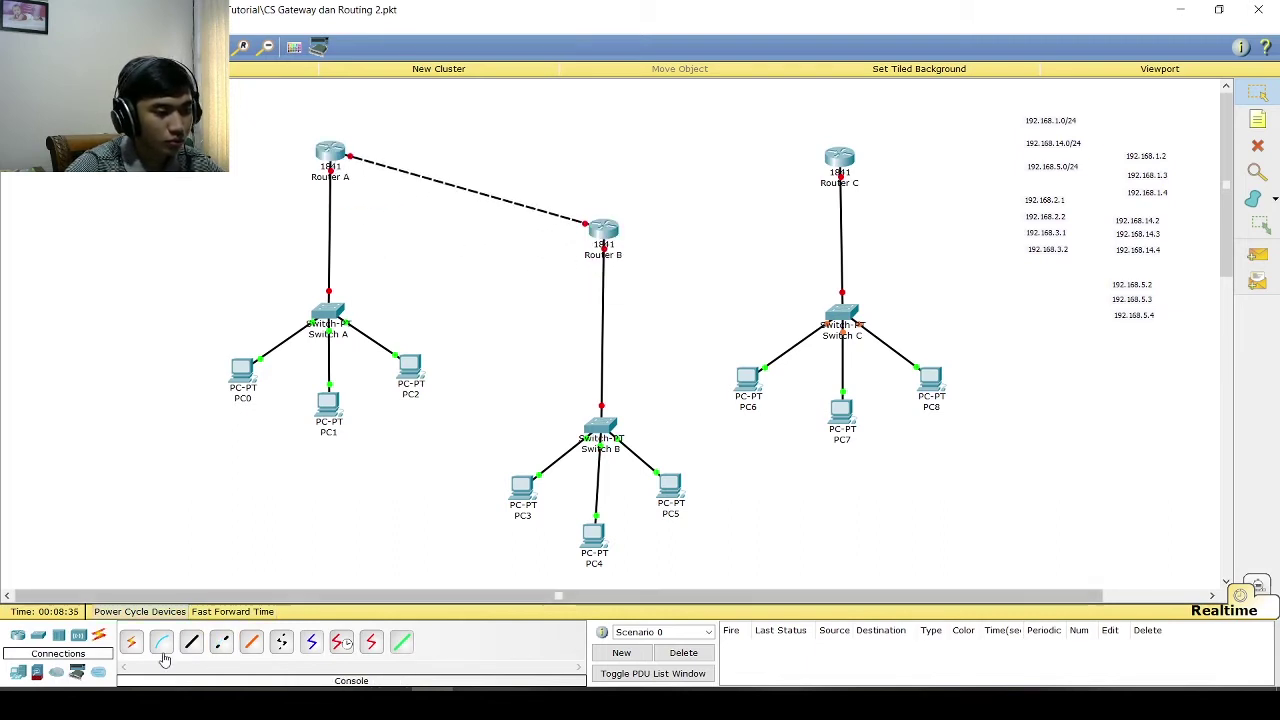
- Link Router B to FastEthernet0/0 of Router C with a copper cross-over cable
{"action": "left_click", "coordinate": [221, 641]}
{"action": "left_click", "coordinate": [603, 232]}
{"action": "left_click", "coordinate": [650, 285]}
{"action": "left_click", "coordinate": [840, 158]}
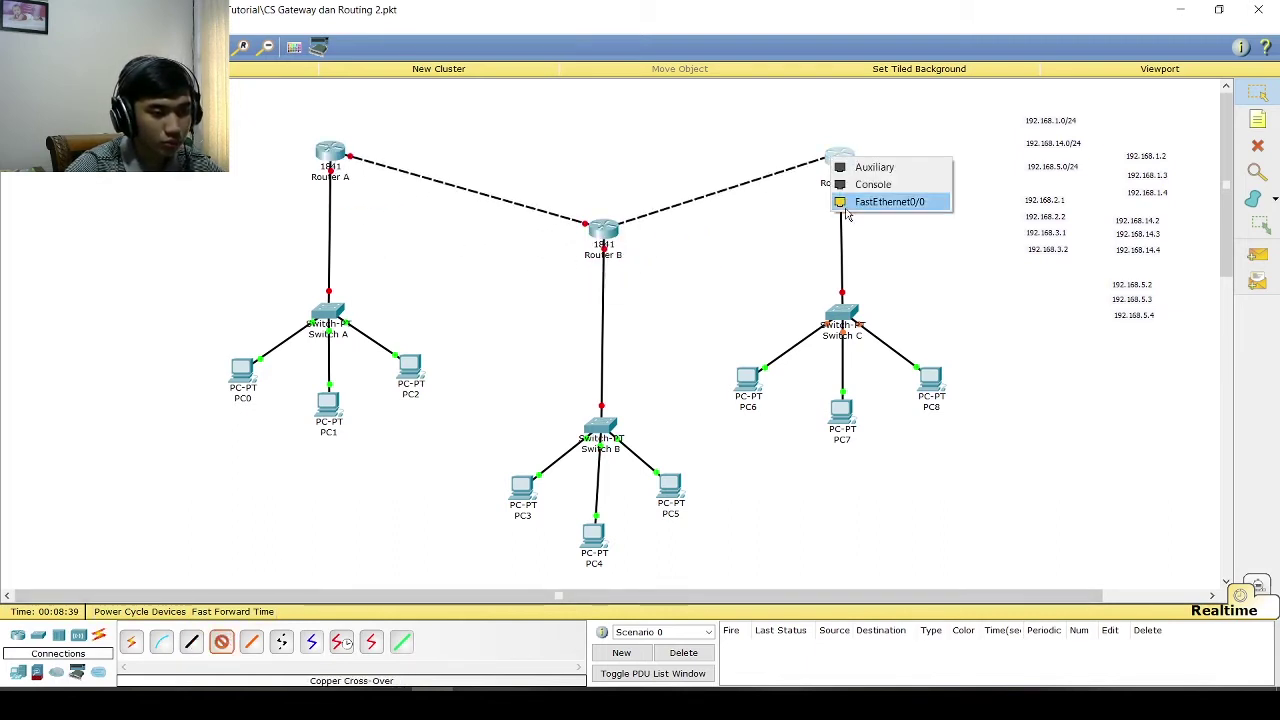
{"action": "left_click", "coordinate": [880, 206]}
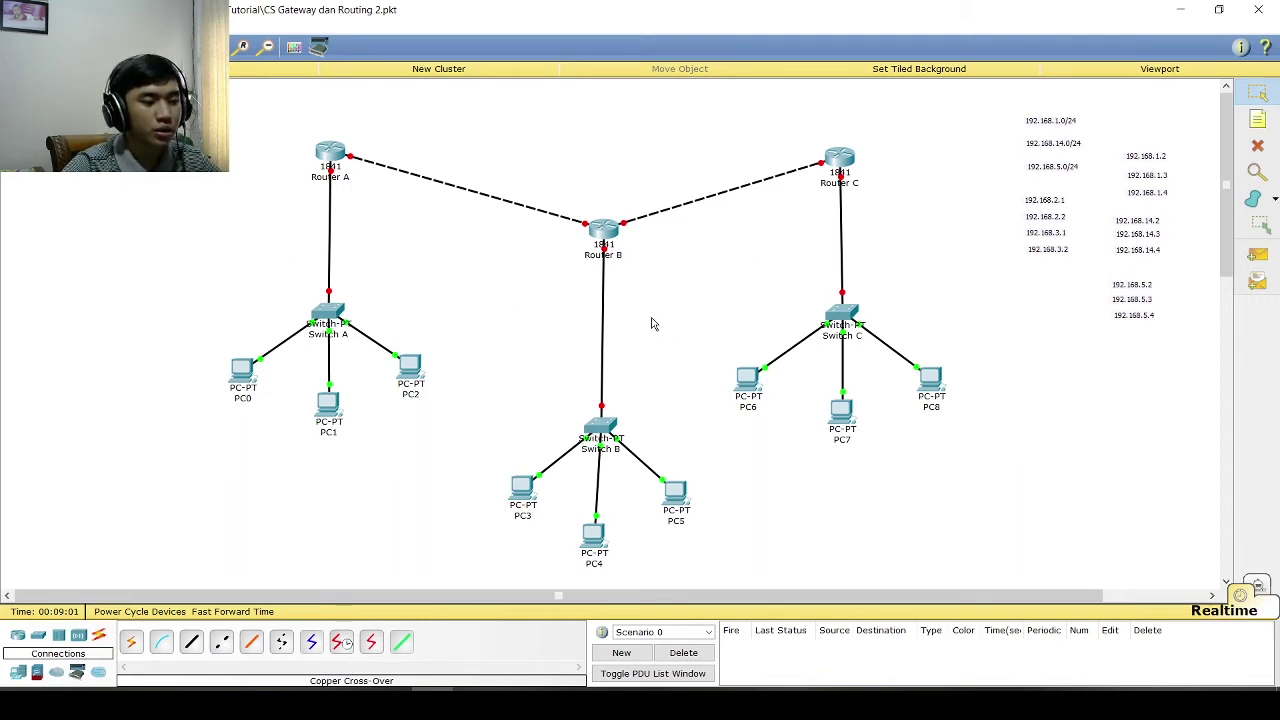
- Check how the addresses of networks A, B and C are derived in the Word document, and return to Packet Tracer
{"action": "left_click", "coordinate": [474, 689]}
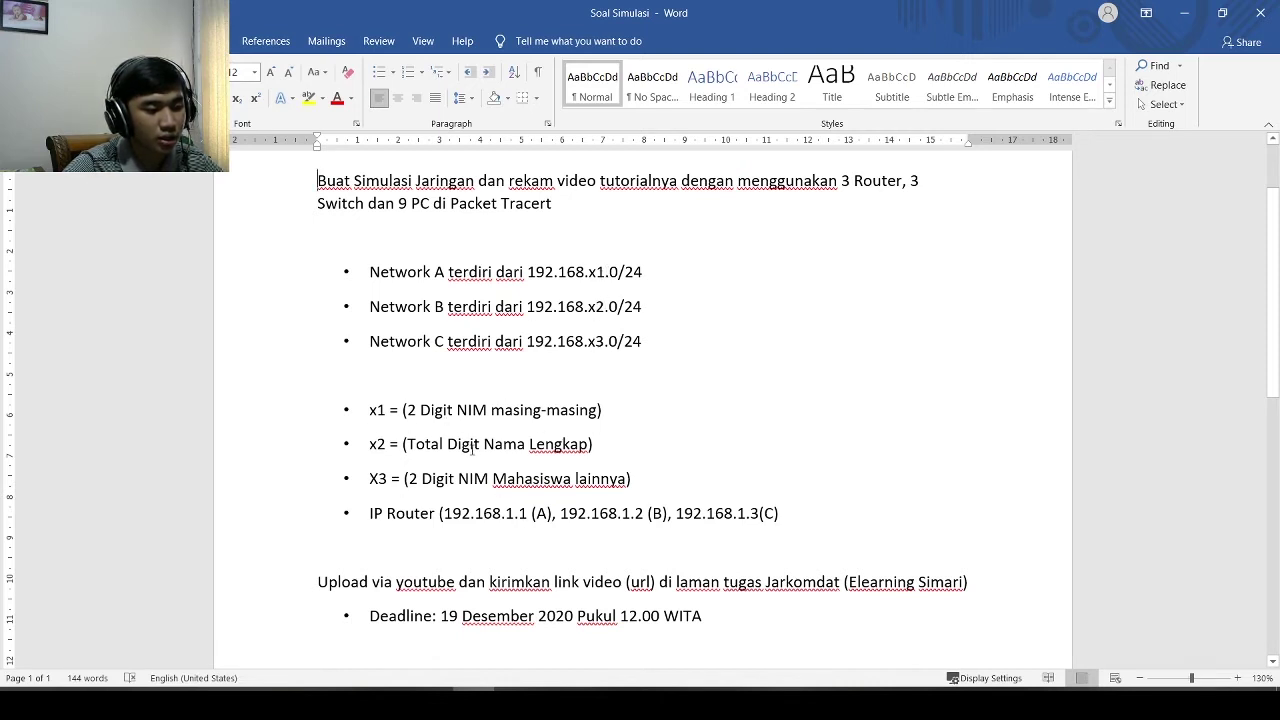
{"action": "scroll", "coordinate": [561, 320], "scroll_direction": "down", "scroll_amount": 3}
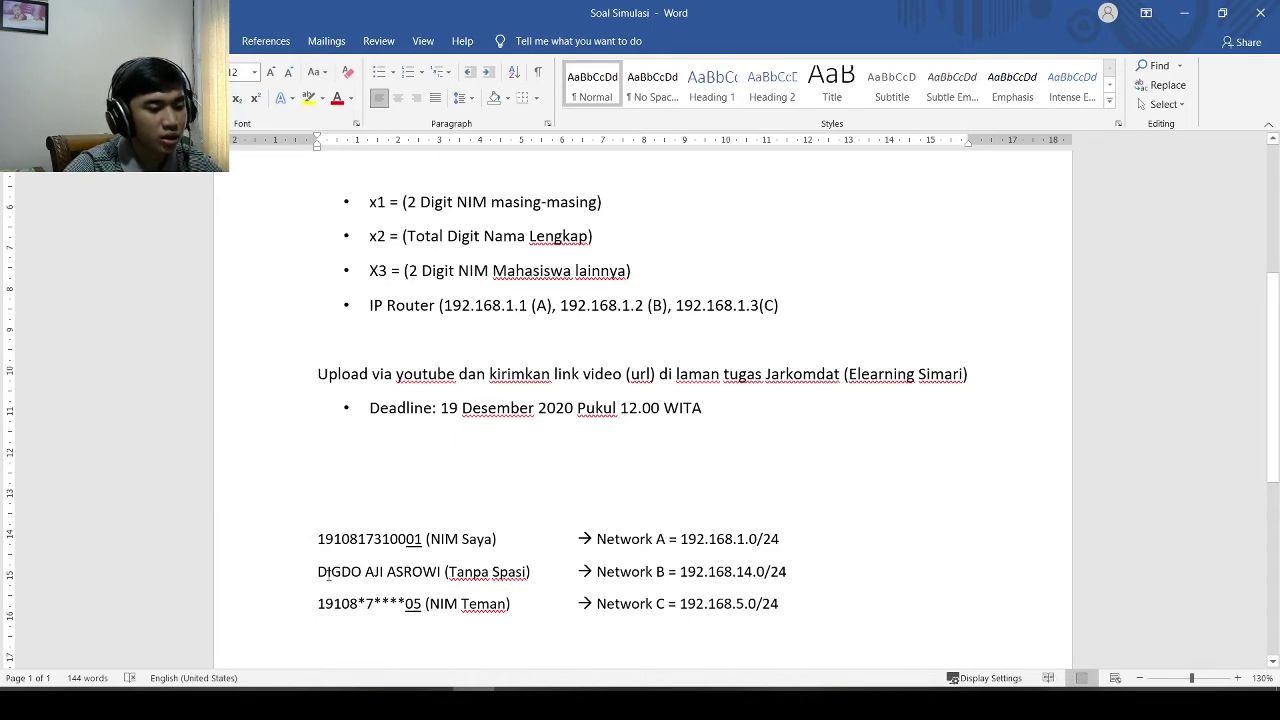
{"action": "scroll", "coordinate": [320, 574], "scroll_direction": "down", "scroll_amount": 1}
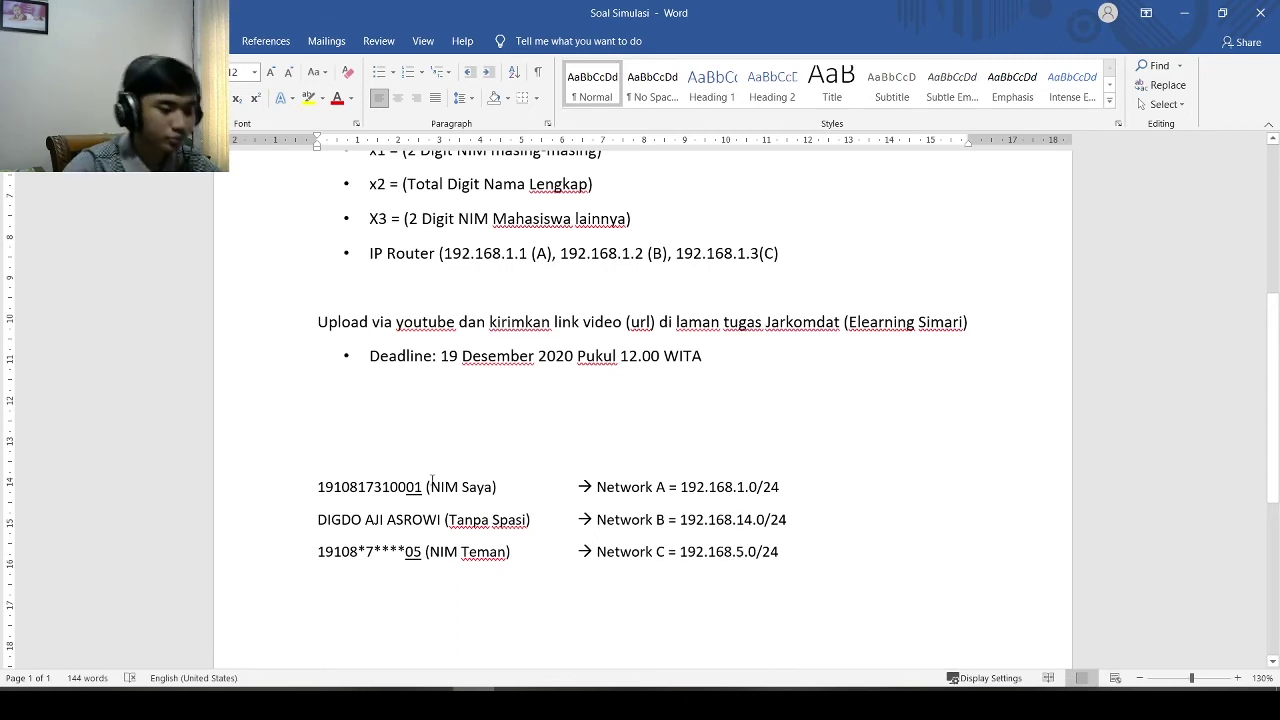
{"action": "left_click", "coordinate": [440, 705]}
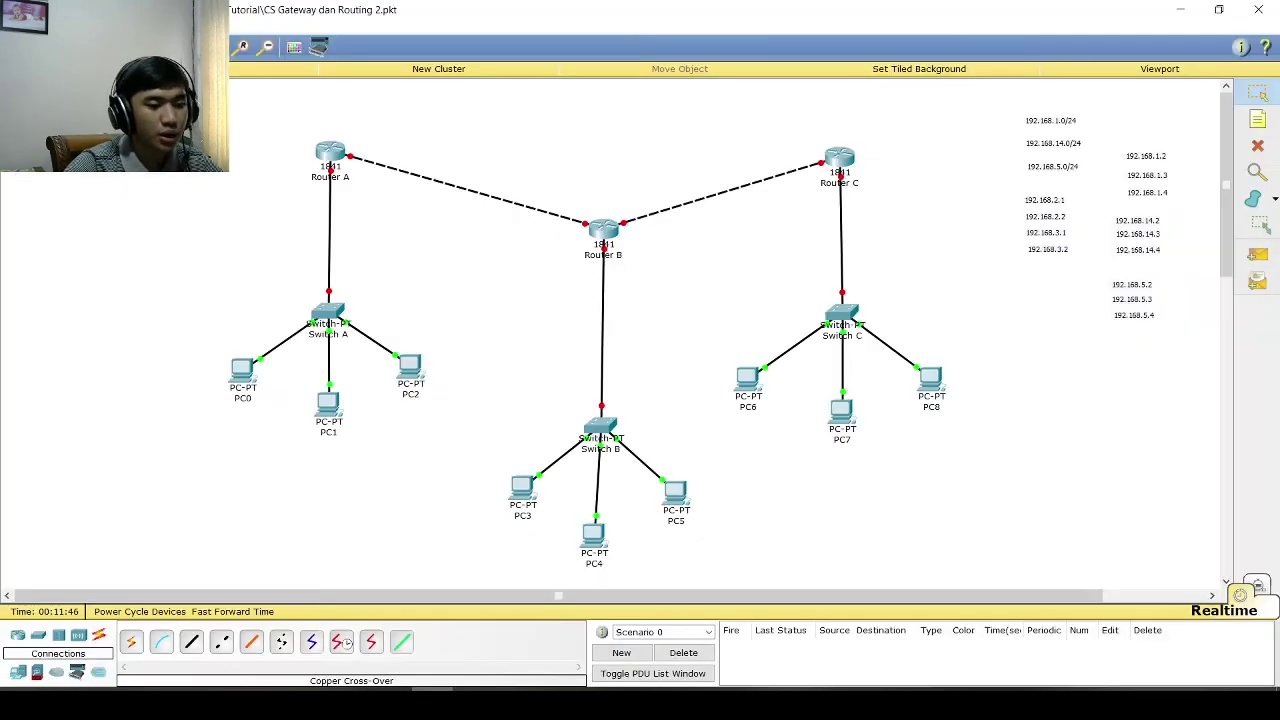
- Move the labels 192.168.1.0/24, 192.168.14.0/24 and 192.168.5.0/24 onto the router-to-switch links of networks A, B and C respectively
{"action": "left_click", "coordinate": [1052, 122]}
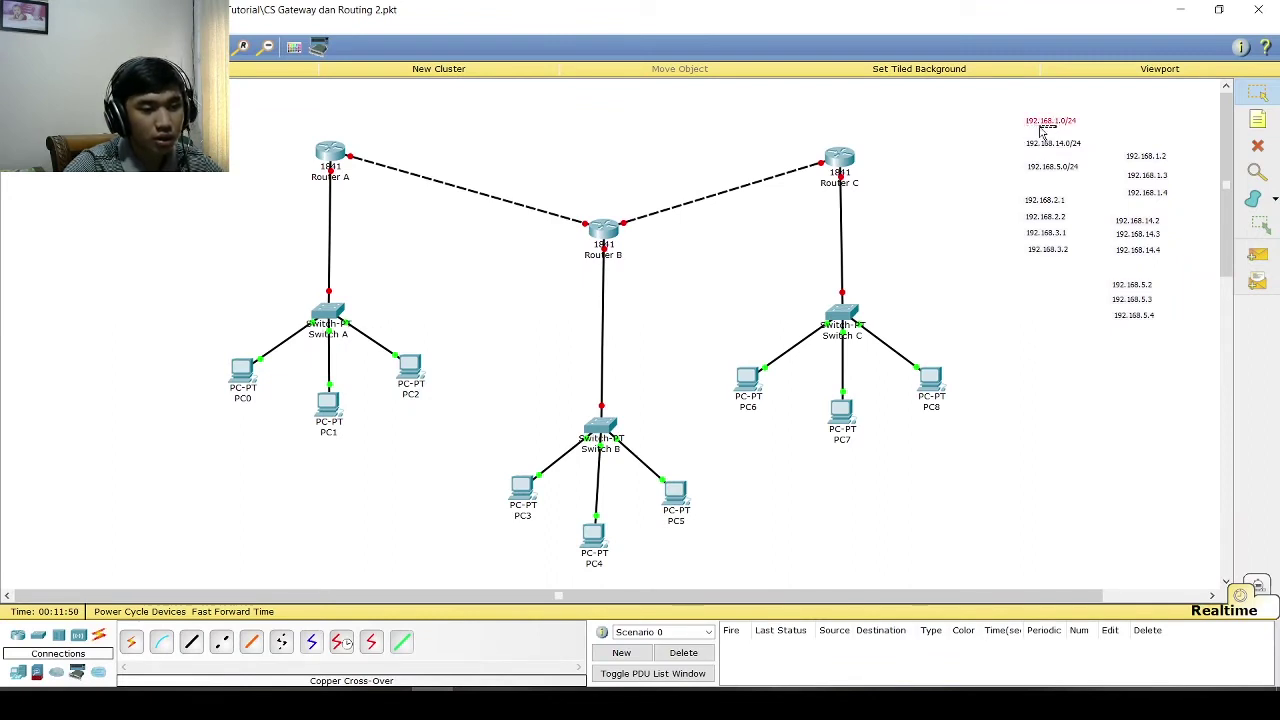
{"action": "left_click_drag", "start_coordinate": [1045, 128], "coordinate": [332, 243]}
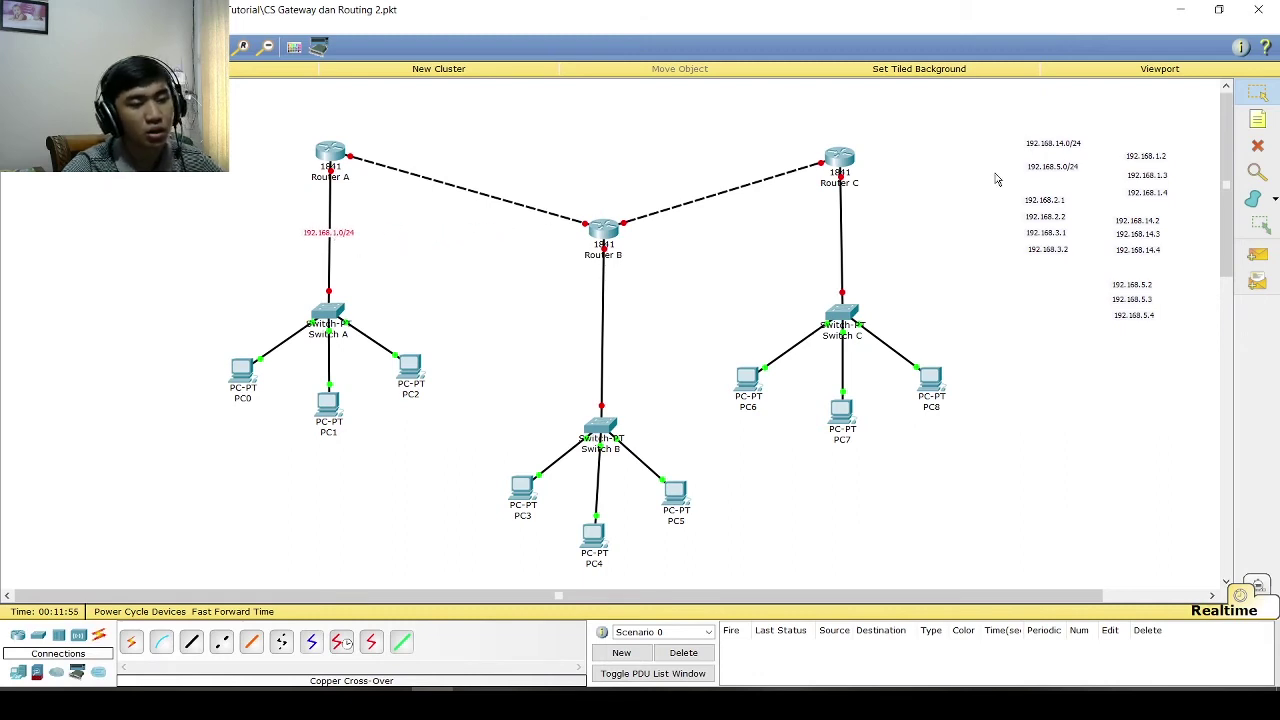
{"action": "left_click_drag", "start_coordinate": [1050, 150], "coordinate": [598, 317]}
{"action": "left_click_drag", "start_coordinate": [1058, 162], "coordinate": [853, 240]}
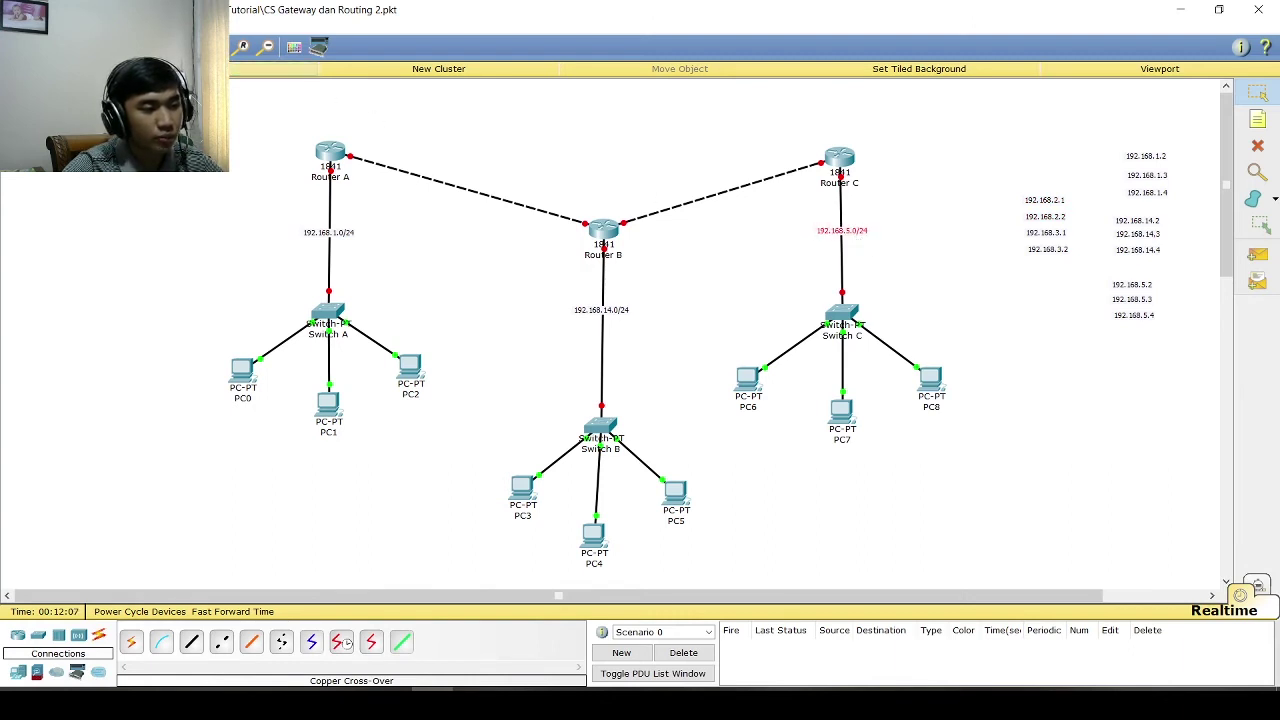
- Place the address labels 192.168.1.2, 192.168.1.3 and 192.168.1.4 beneath PC0, PC1 and PC2 respectively
{"action": "left_click", "coordinate": [242, 47]}
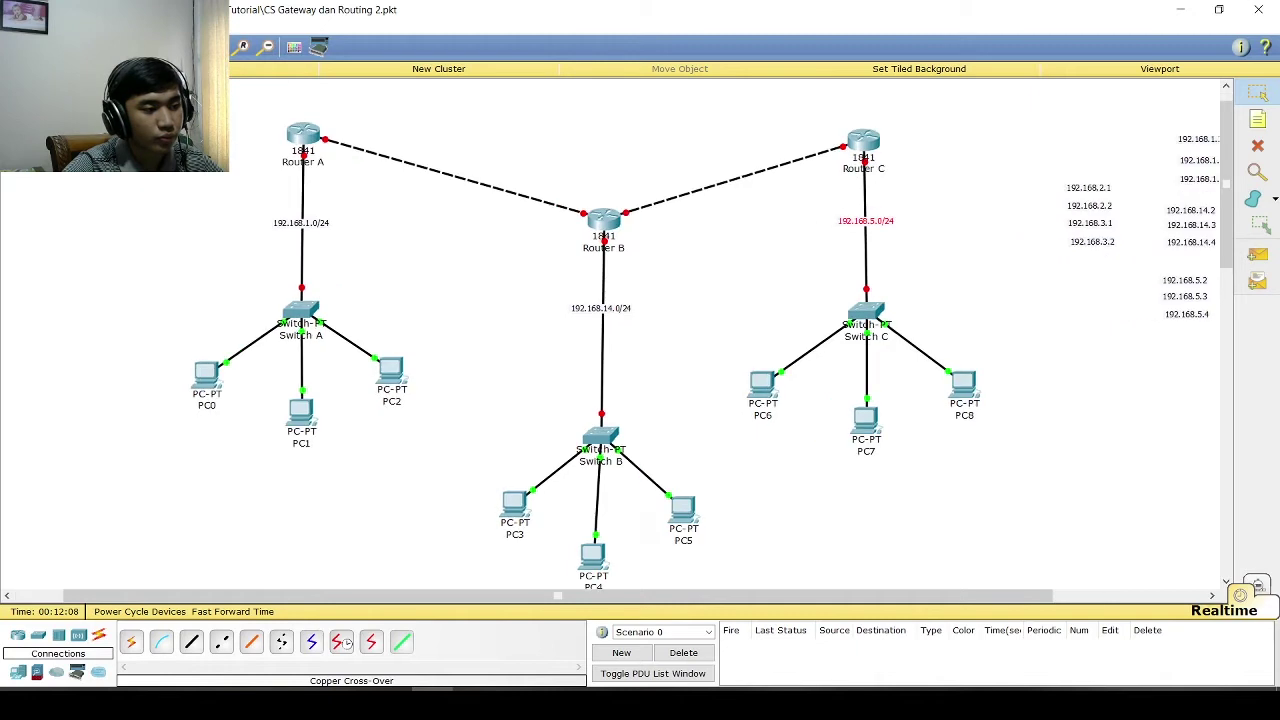
{"action": "left_click", "coordinate": [879, 224]}
{"action": "left_click", "coordinate": [1040, 270]}
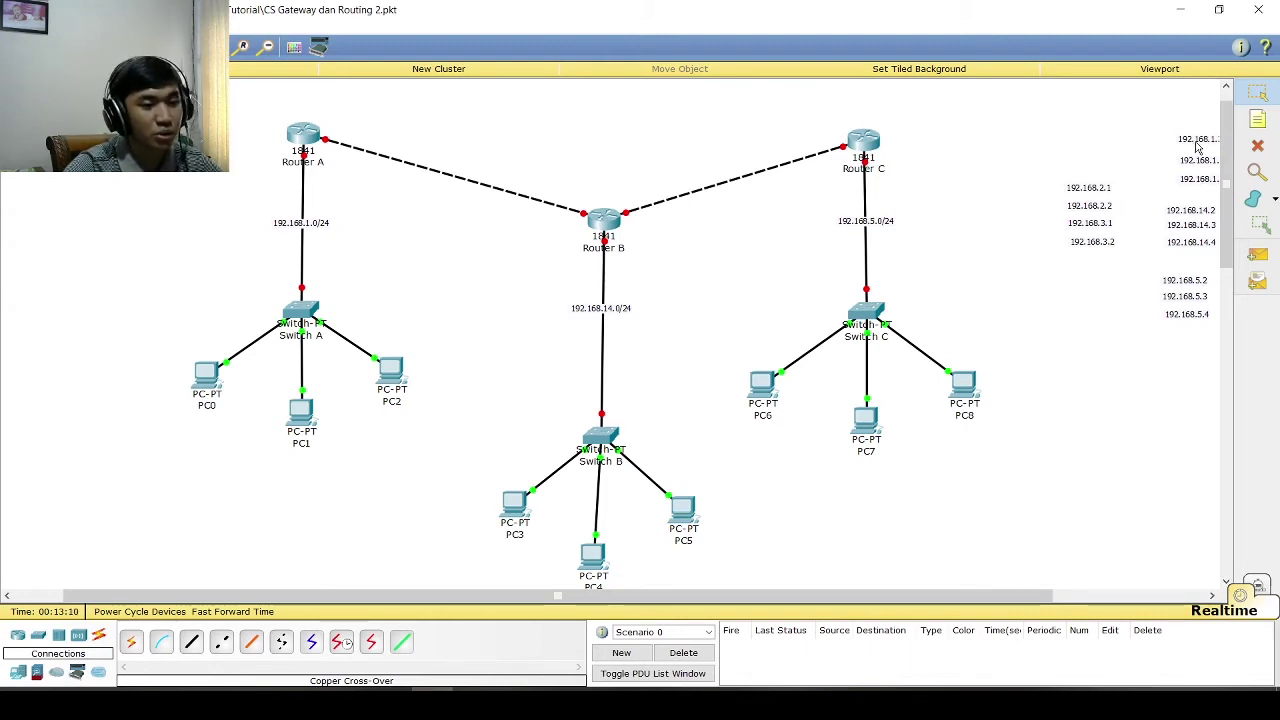
{"action": "left_click_drag", "start_coordinate": [1196, 146], "coordinate": [303, 466]}
{"action": "left_click_drag", "start_coordinate": [1208, 173], "coordinate": [400, 425]}
- Place the address labels 192.168.14.2, 192.168.14.3 and 192.168.14.4 beneath PC3, PC4 and PC5 respectively
{"action": "scroll", "coordinate": [676, 352], "scroll_direction": "down", "scroll_amount": 2}
{"action": "left_click_drag", "start_coordinate": [1194, 143], "coordinate": [516, 488]}
{"action": "left_click_drag", "start_coordinate": [1199, 155], "coordinate": [605, 537]}
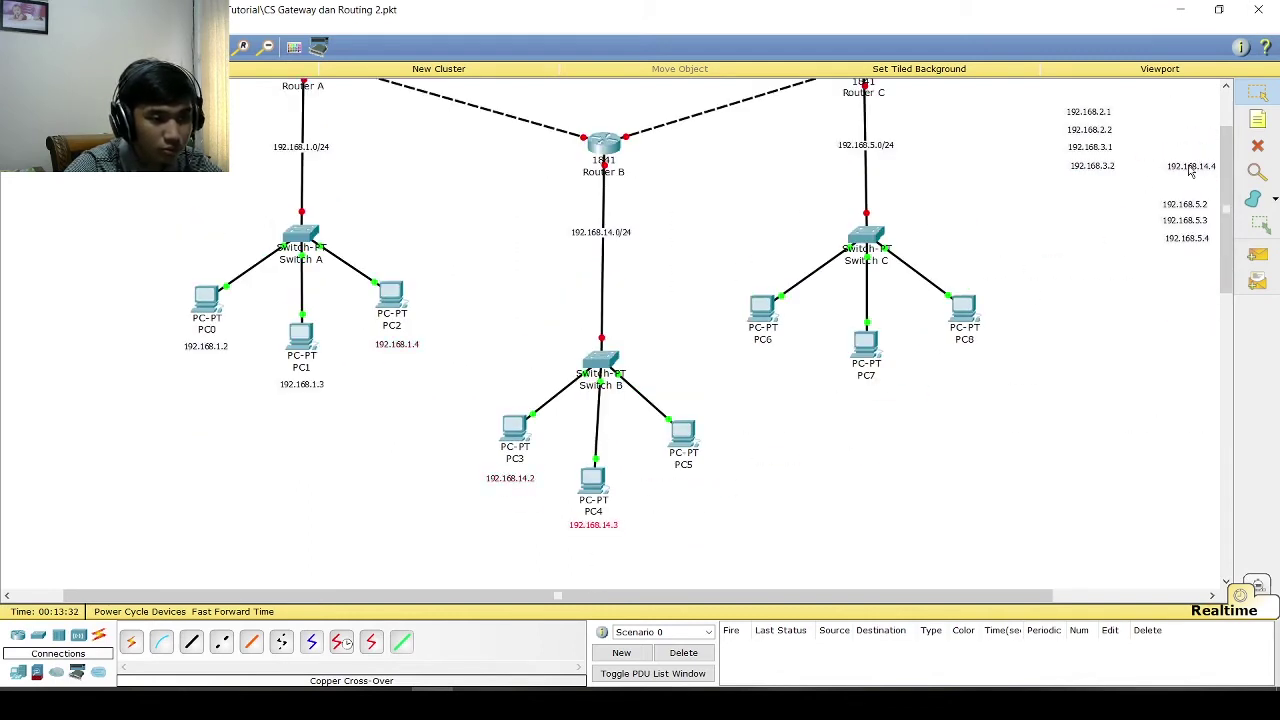
{"action": "left_click_drag", "start_coordinate": [1190, 168], "coordinate": [692, 492]}
- Place the address labels 192.168.5.2, 192.168.5.3 and 192.168.5.4 beneath PC6, PC7 and PC8 respectively
{"action": "left_click_drag", "start_coordinate": [1197, 206], "coordinate": [765, 364]}
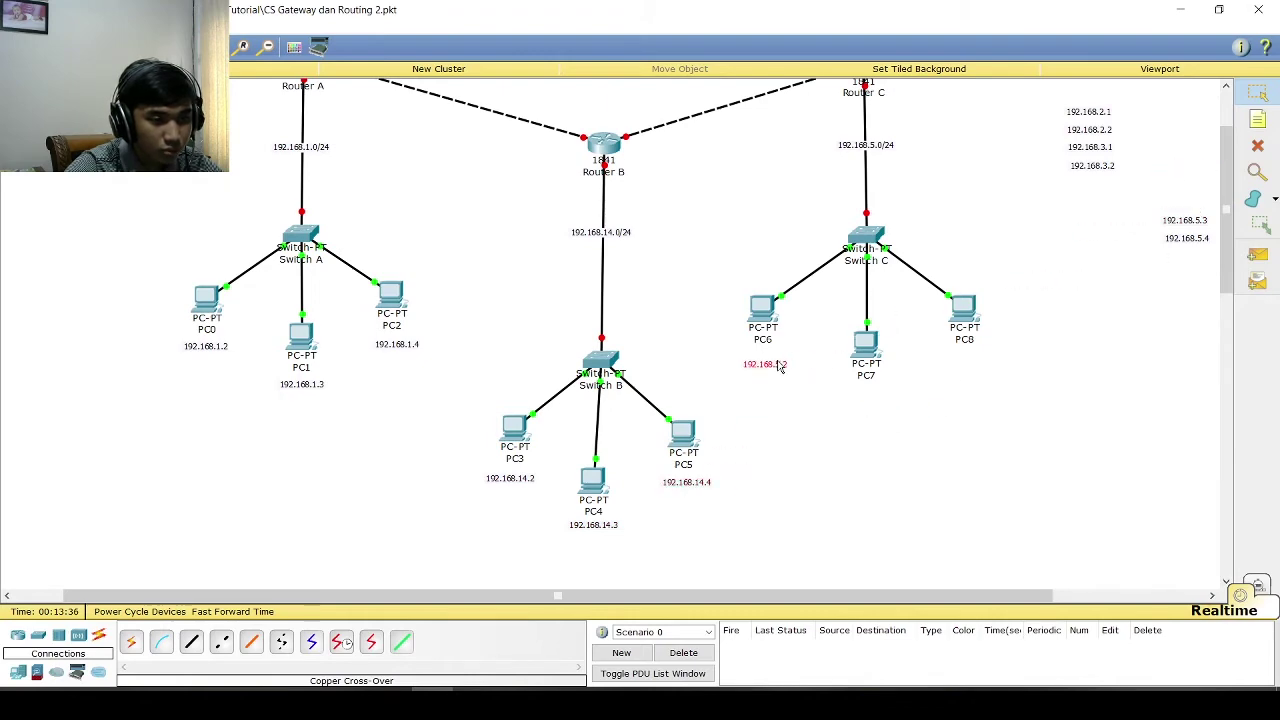
{"action": "left_click_drag", "start_coordinate": [1192, 221], "coordinate": [868, 396]}
{"action": "left_click_drag", "start_coordinate": [1191, 245], "coordinate": [974, 364]}
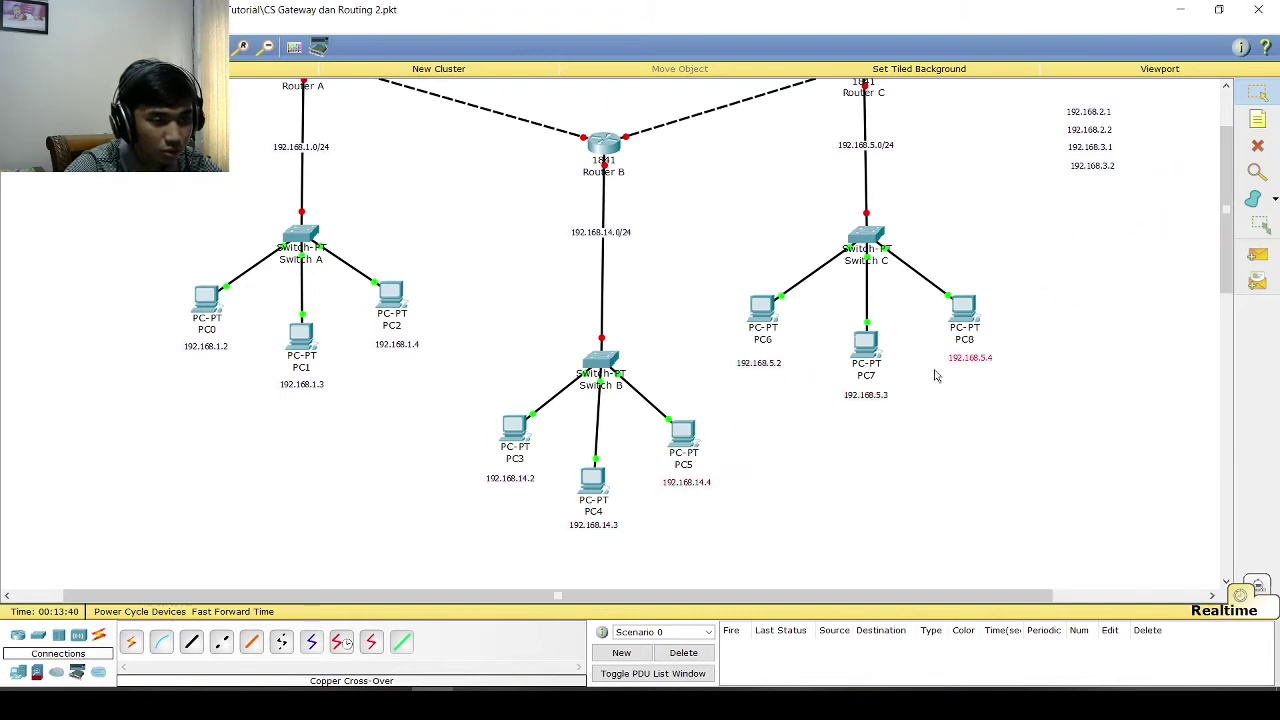
- Configure PC0 with static IP address 192.168.1.2, subnet mask 255.255.255.0 and default gateway 192.168.1.1
{"action": "left_click", "coordinate": [205, 300]}
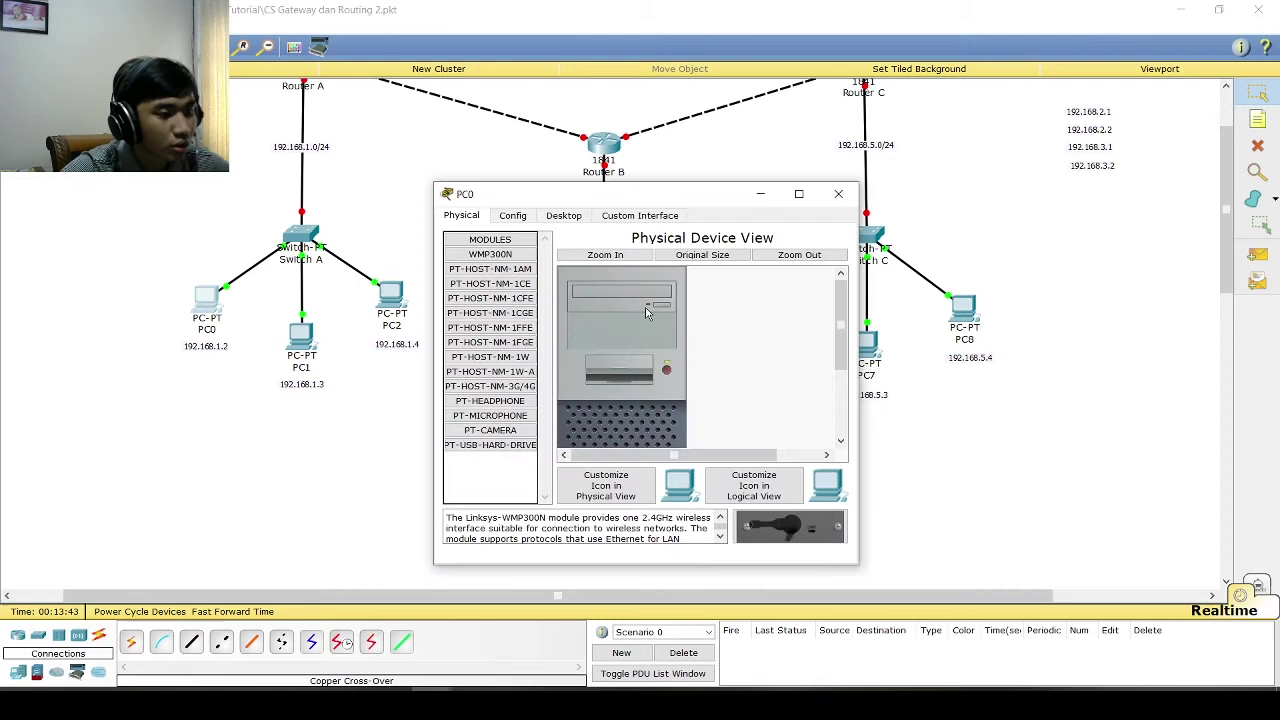
{"action": "left_click", "coordinate": [558, 216]}
{"action": "left_click", "coordinate": [484, 262]}
{"action": "type", "text": "192.168.1.2"}
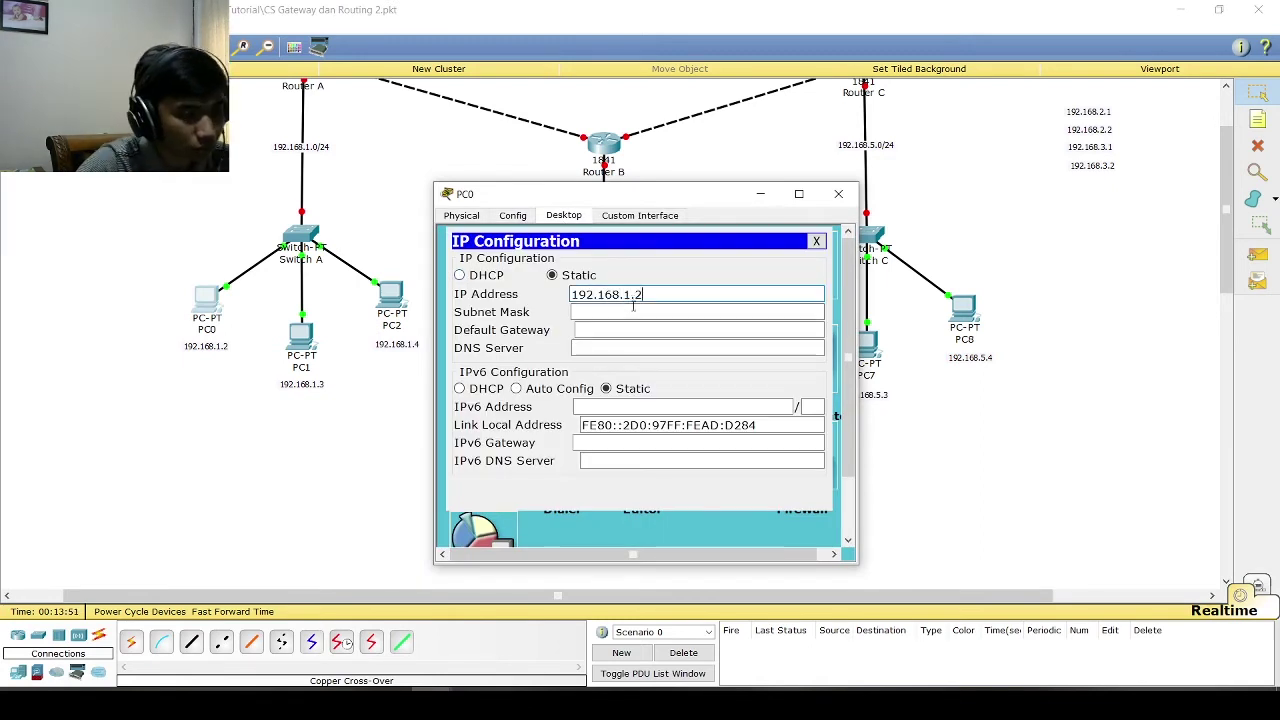
{"action": "key", "text": "ctrl+a"}
{"action": "key", "text": "ctrl+c"}
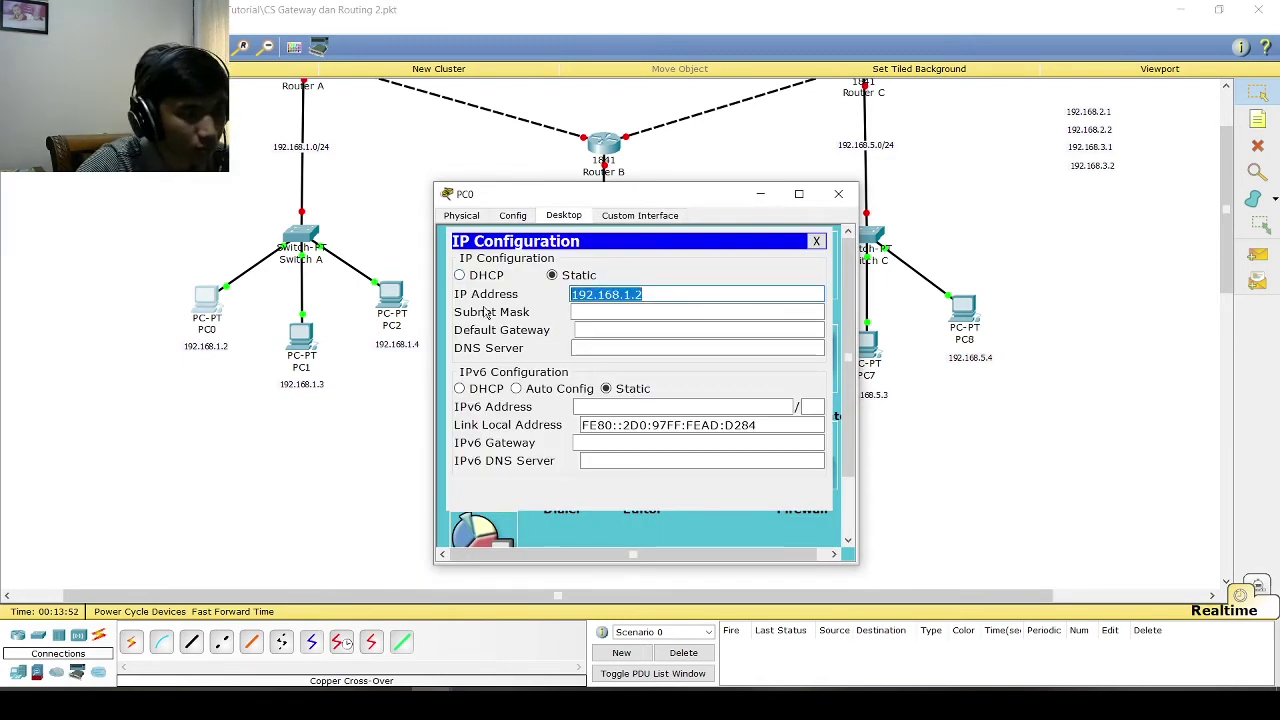
{"action": "left_click", "coordinate": [605, 331]}
{"action": "key", "text": "ctrl+v"}
{"action": "key", "text": "BackSpace"}
{"action": "type", "text": "1"}
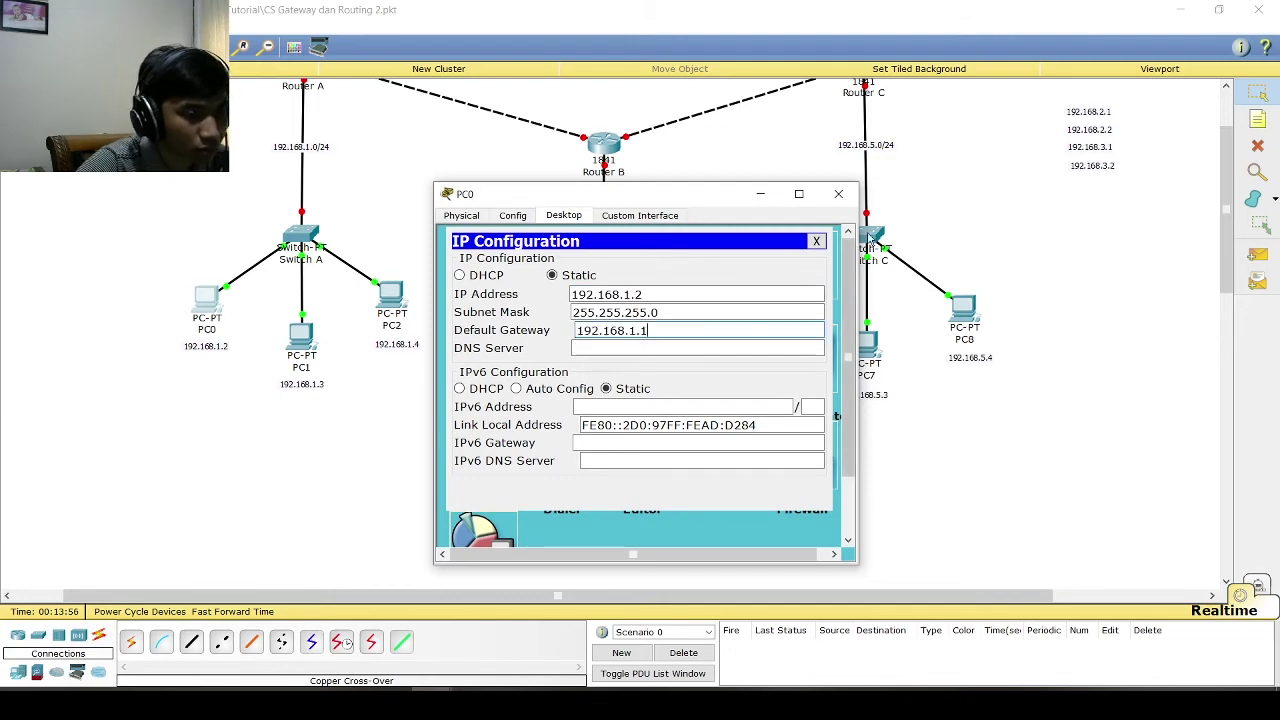
{"action": "left_click", "coordinate": [838, 193]}
- Copy the gateway address 192.168.1.1 for reuse and set PC1's static IP address to 192.168.1.3
{"action": "left_click", "coordinate": [301, 335]}
{"action": "left_click", "coordinate": [563, 215]}
{"action": "left_click", "coordinate": [490, 268]}
{"action": "left_click", "coordinate": [590, 294]}
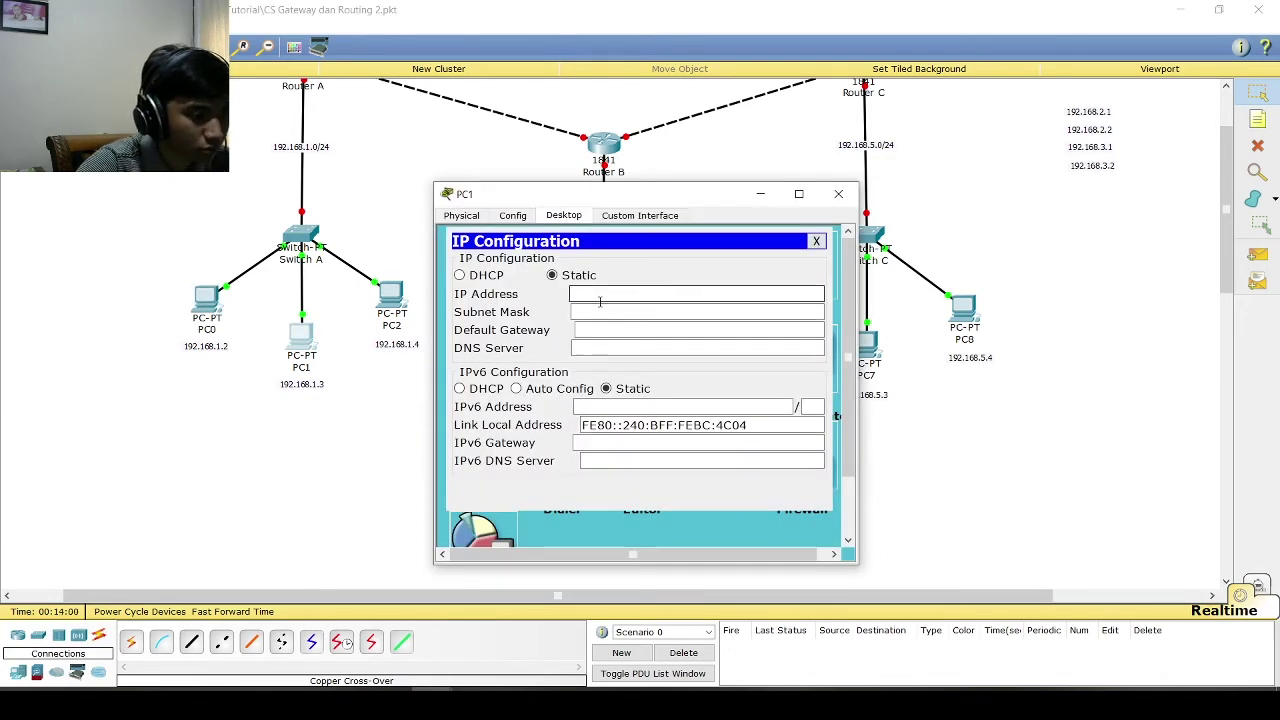
{"action": "key", "text": "ctrl+v"}
{"action": "key", "text": "BackSpace"}
{"action": "type", "text": "1"}
{"action": "key", "text": "ctrl+a"}
{"action": "key", "text": "ctrl+c"}
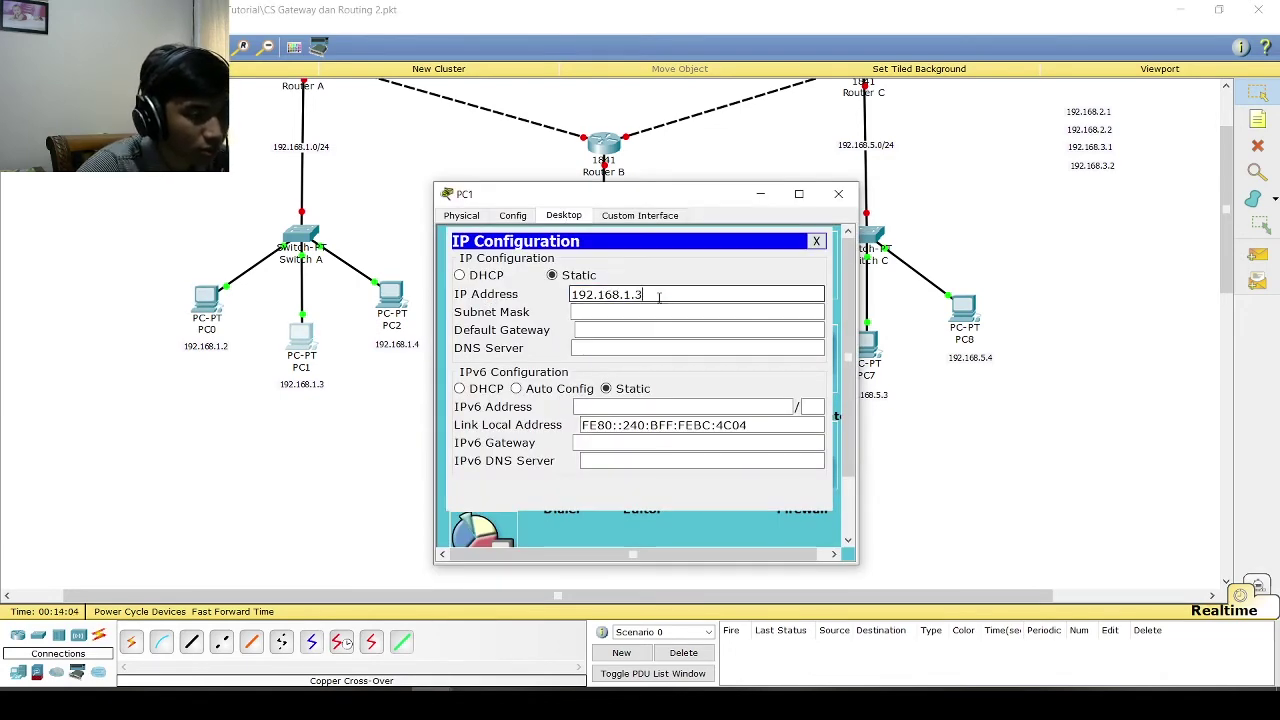
{"action": "left_click", "coordinate": [658, 294]}
{"action": "key", "text": "BackSpace"}
{"action": "type", "text": "3"}
- Set PC1's default gateway to 192.168.1.1 and close its configuration window
{"action": "left_click", "coordinate": [605, 331]}
{"action": "key", "text": "ctrl+v"}
{"action": "left_click", "coordinate": [816, 242]}
{"action": "left_click", "coordinate": [838, 193]}
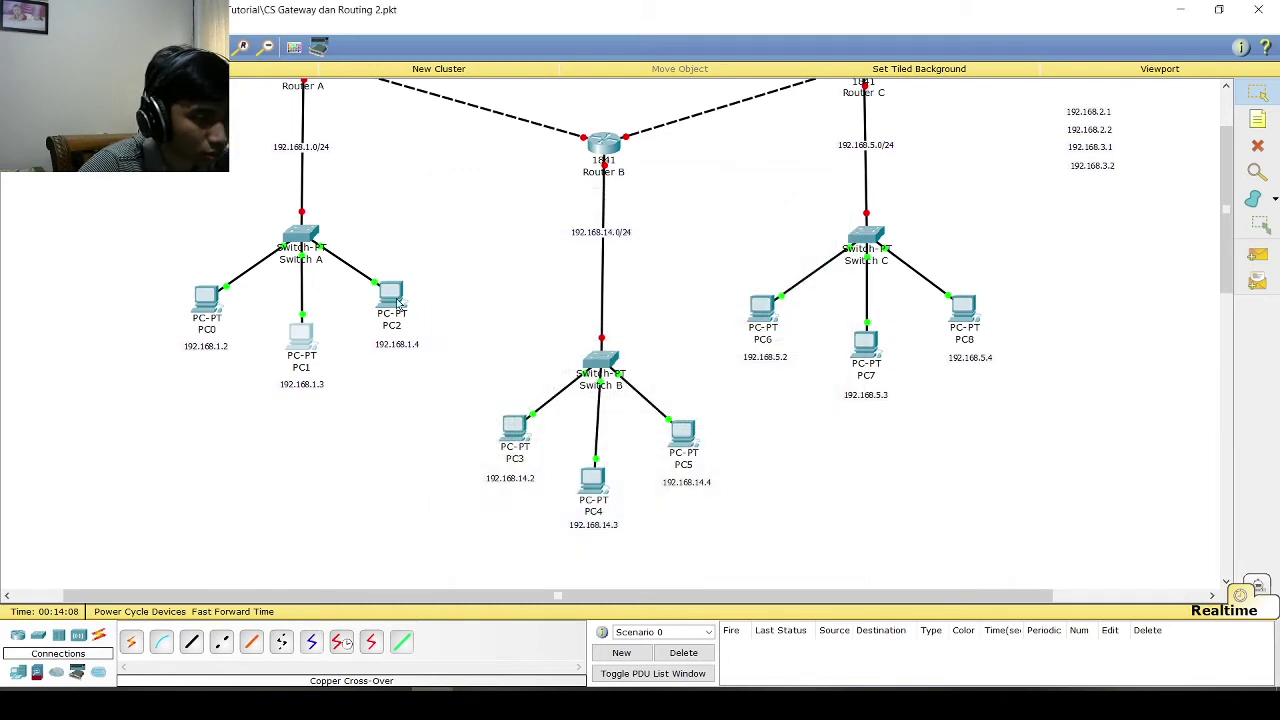
- Configure PC2 with static IP address 192.168.1.4, subnet mask 255.255.255.0 and default gateway 192.168.1.1
{"action": "left_click", "coordinate": [391, 293]}
{"action": "left_click", "coordinate": [563, 215]}
{"action": "left_click", "coordinate": [490, 268]}
{"action": "left_click", "coordinate": [616, 294]}
{"action": "key", "text": "ctrl+v"}
{"action": "key", "text": "BackSpace"}
{"action": "type", "text": "2"}
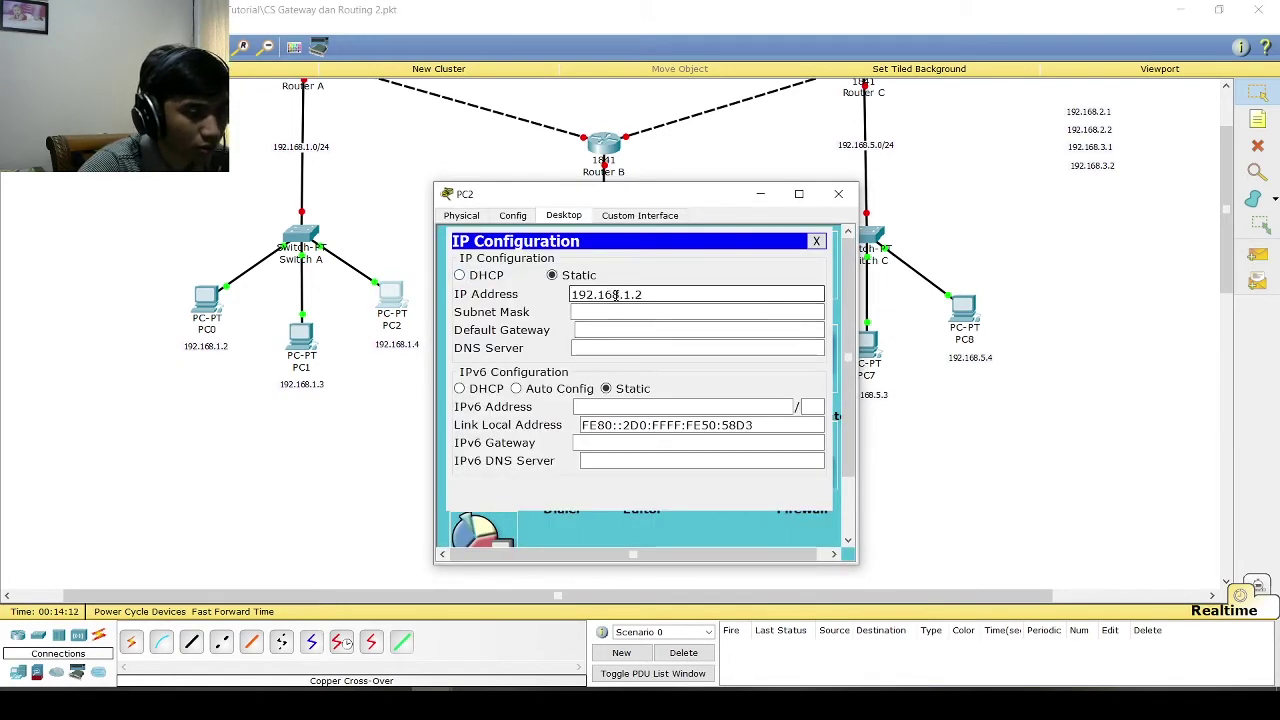
{"action": "left_click", "coordinate": [614, 312]}
{"action": "left_click", "coordinate": [600, 330]}
{"action": "key", "text": "ctrl+v"}
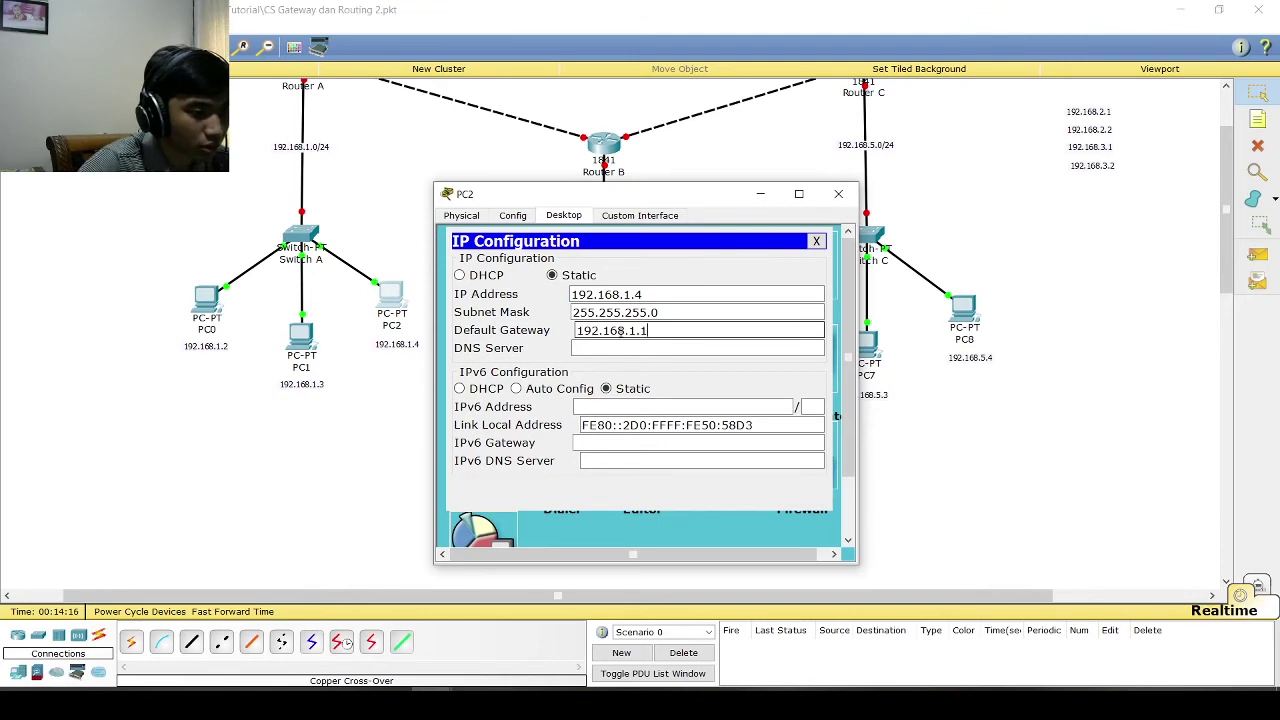
{"action": "left_click", "coordinate": [838, 193]}
- Configure PC3 with static IP address 192.168.14.2, subnet mask 255.255.255.0 and default gateway 192.168.14.1
{"action": "left_click", "coordinate": [514, 432]}
{"action": "left_click", "coordinate": [563, 215]}
{"action": "left_click", "coordinate": [490, 268]}
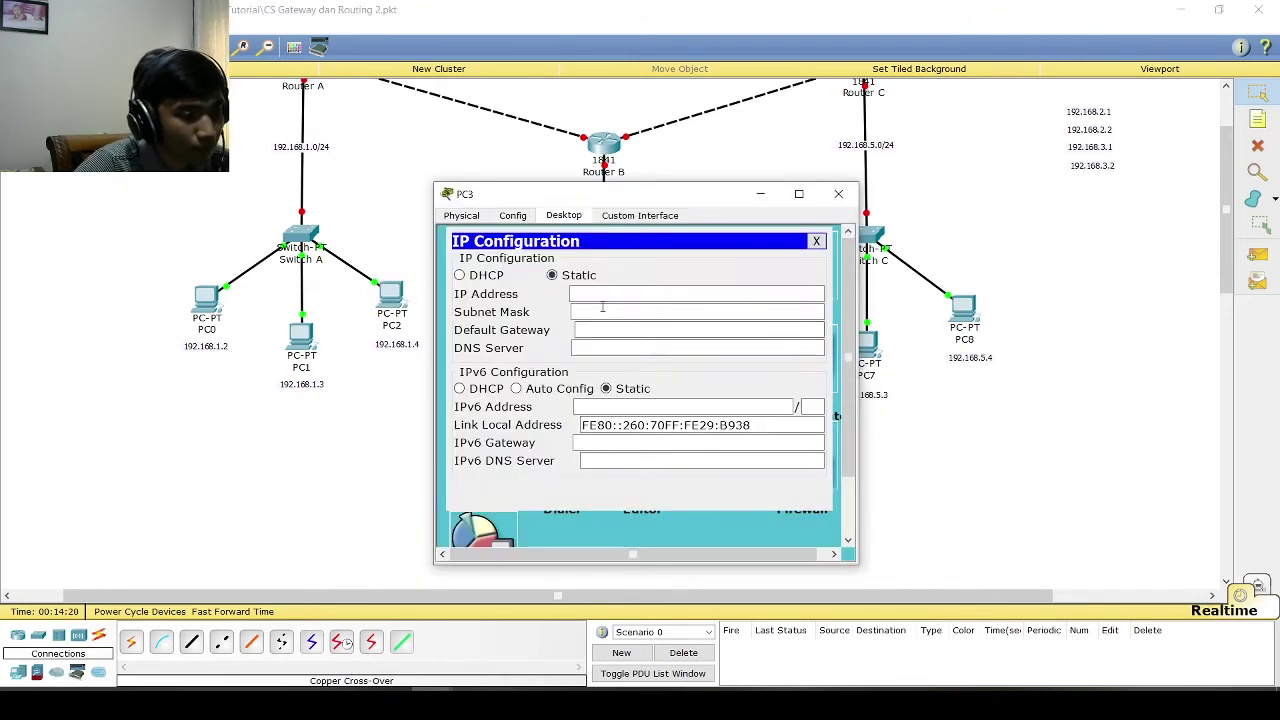
{"action": "left_click", "coordinate": [600, 293]}
{"action": "key", "text": "ctrl+v"}
{"action": "key", "text": "BackSpace"}
{"action": "type", "text": "4.2"}
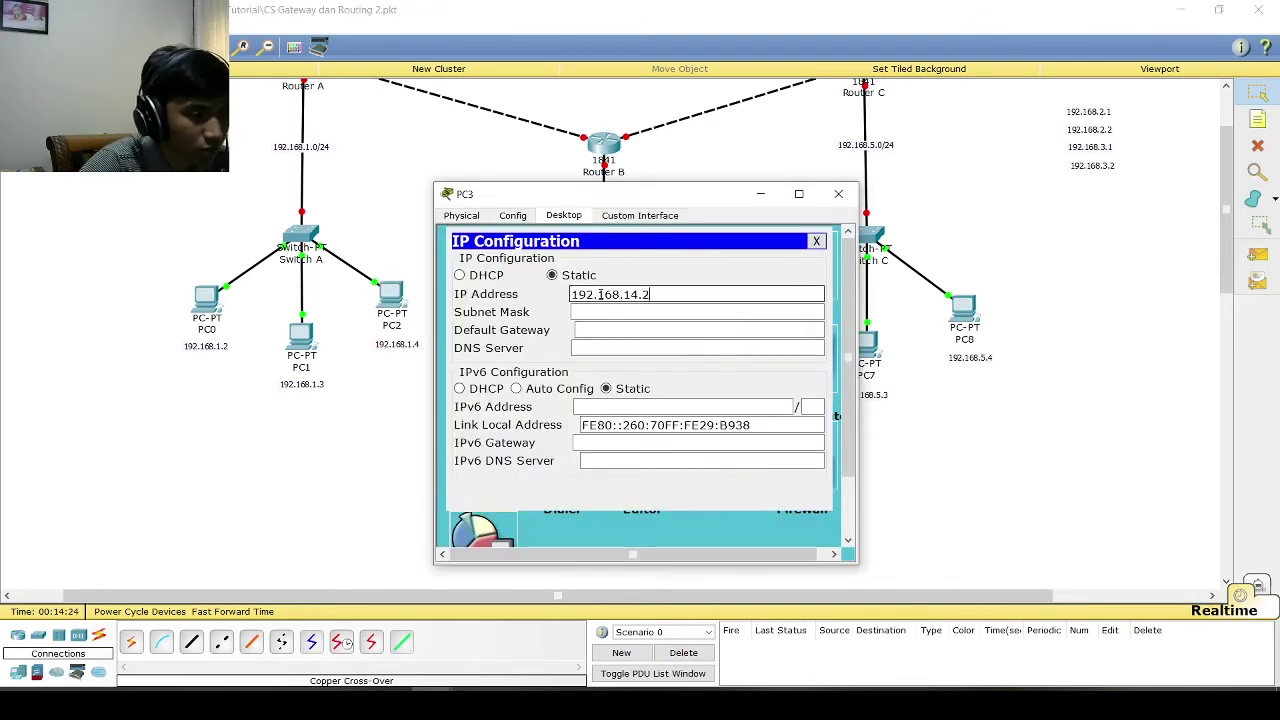
{"action": "left_click", "coordinate": [586, 312]}
{"action": "left_click_drag", "start_coordinate": [650, 294], "coordinate": [531, 300]}
{"action": "key", "text": "ctrl+c"}
{"action": "left_click", "coordinate": [602, 330]}
{"action": "key", "text": "ctrl+v"}
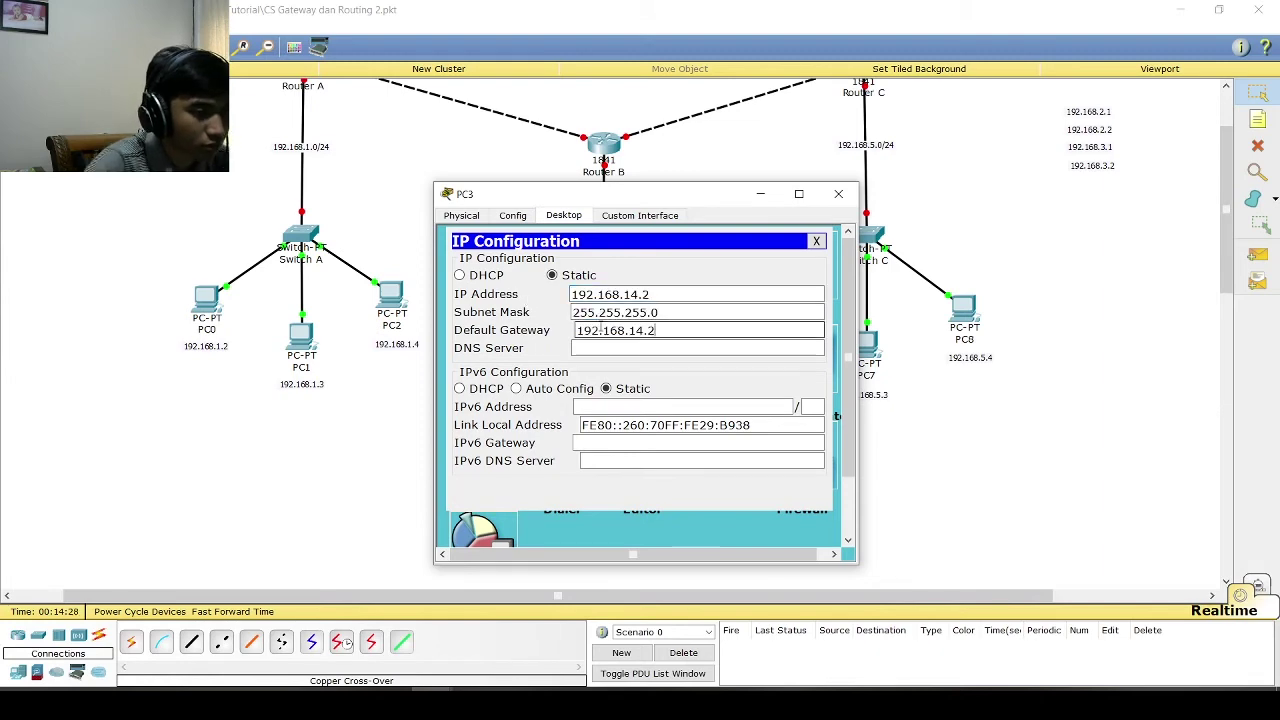
{"action": "left_click", "coordinate": [838, 193]}
- Configure PC4 with static IP address 192.168.14.3, subnet mask 255.255.255.0 and default gateway 192.168.14.1
{"action": "left_click", "coordinate": [594, 482]}
{"action": "left_click", "coordinate": [514, 216]}
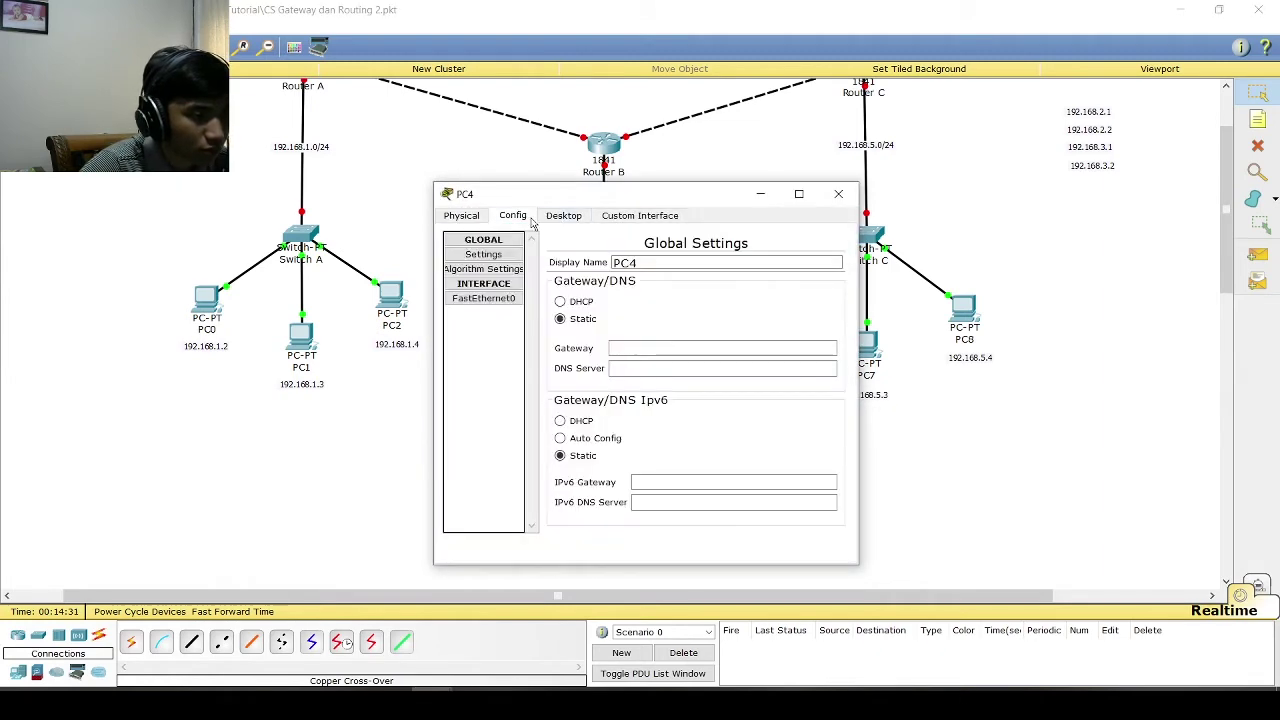
{"action": "left_click", "coordinate": [563, 215]}
{"action": "left_click", "coordinate": [480, 262]}
{"action": "left_click", "coordinate": [586, 294]}
{"action": "key", "text": "ctrl+v"}
{"action": "type", "text": "3"}
{"action": "left_click", "coordinate": [600, 312]}
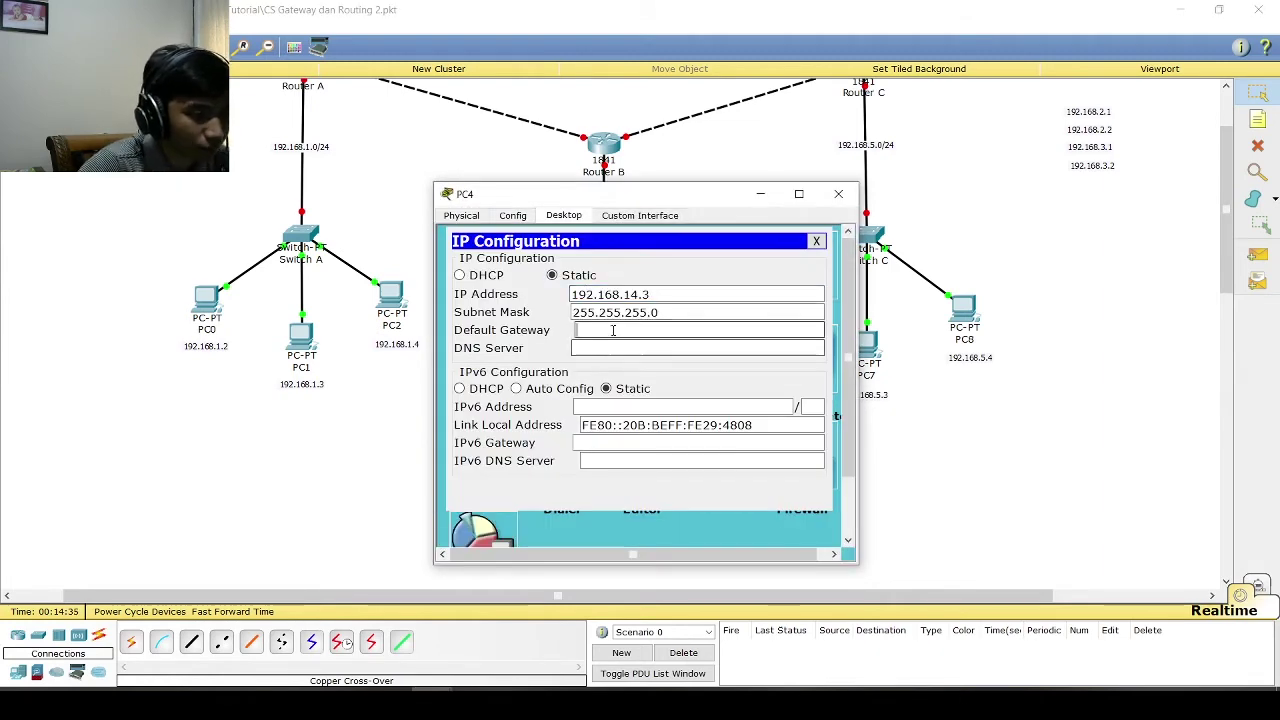
{"action": "left_click", "coordinate": [602, 330]}
{"action": "key", "text": "ctrl+v"}
{"action": "left_click", "coordinate": [838, 193]}
- Configure PC5 with static IP address 192.168.14.4, the default subnet mask and default gateway 192.168.14.1
{"action": "left_click", "coordinate": [682, 432]}
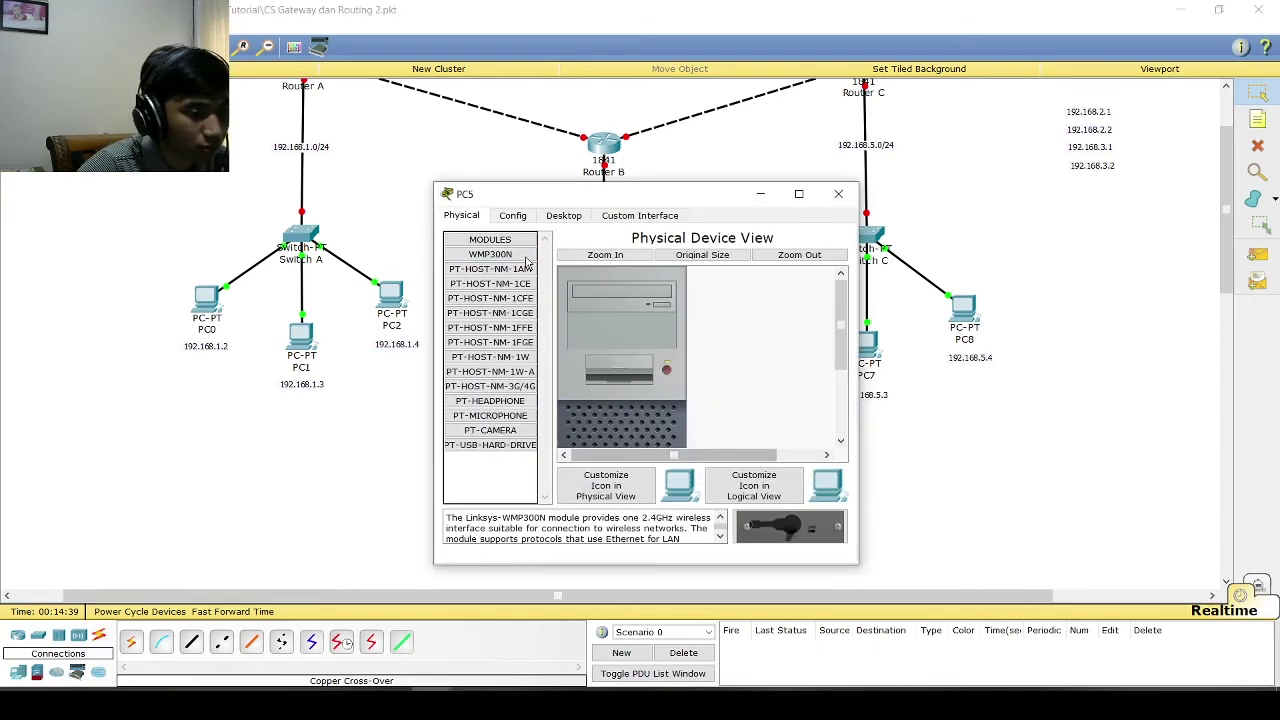
{"action": "left_click", "coordinate": [563, 215]}
{"action": "left_click", "coordinate": [480, 262]}
{"action": "left_click", "coordinate": [589, 293]}
{"action": "key", "text": "BackSpace"}
{"action": "type", "text": "4.4"}
{"action": "left_click", "coordinate": [600, 312]}
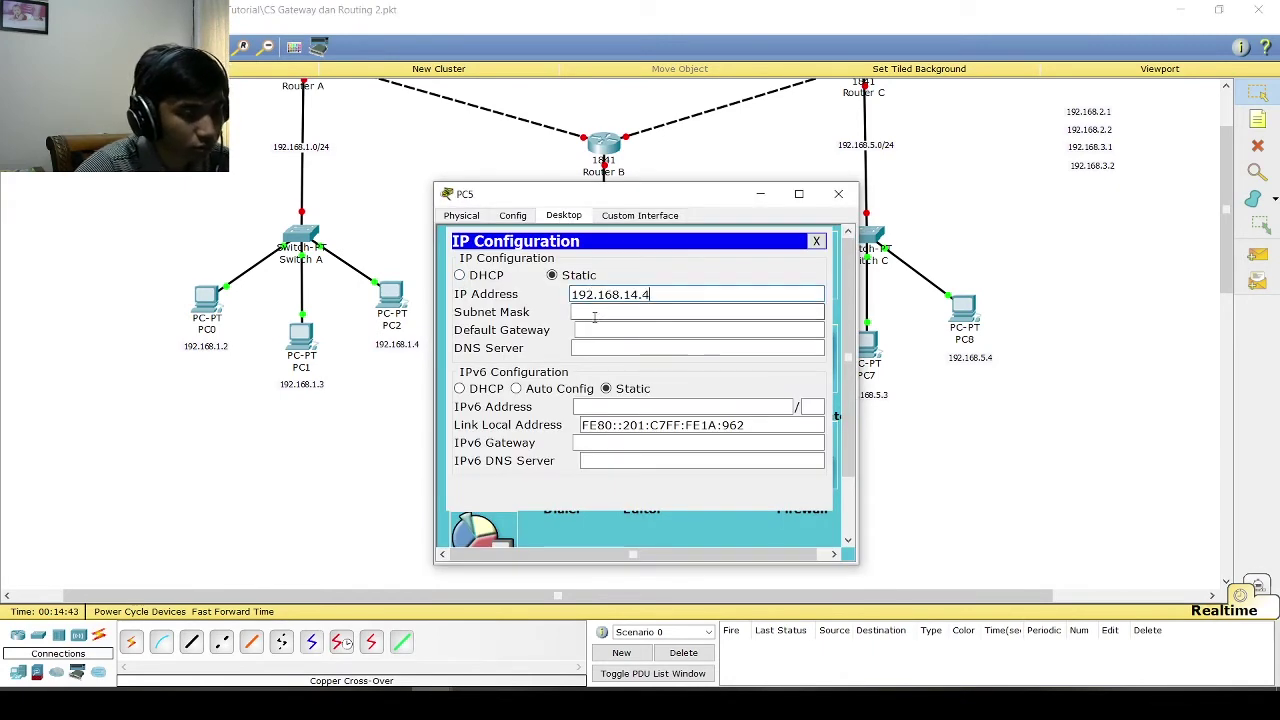
{"action": "left_click", "coordinate": [597, 330]}
{"action": "key", "text": "ctrl+v"}
{"action": "left_click", "coordinate": [838, 193]}
- Configure PC6 with static IP address 192.168.5.2, subnet mask 255.255.255.0 and default gateway 192.168.5.1
{"action": "left_click", "coordinate": [680, 432]}
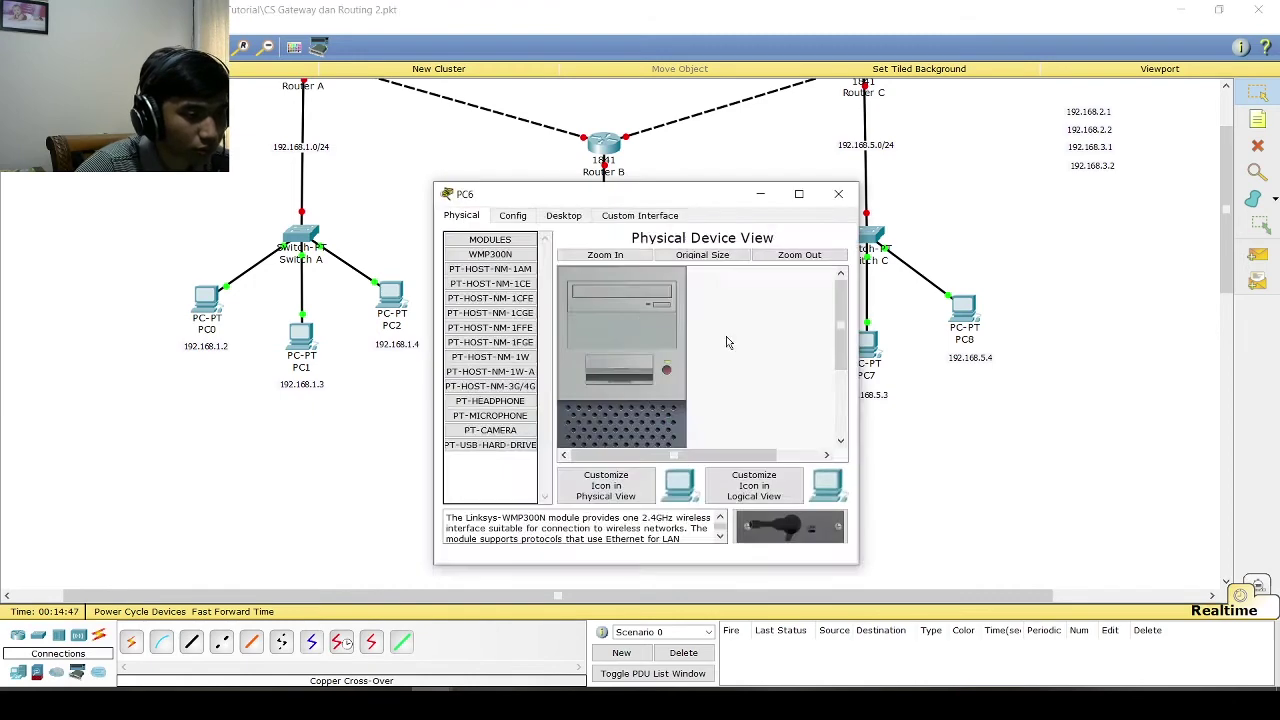
{"action": "left_click", "coordinate": [563, 215]}
{"action": "left_click", "coordinate": [480, 262]}
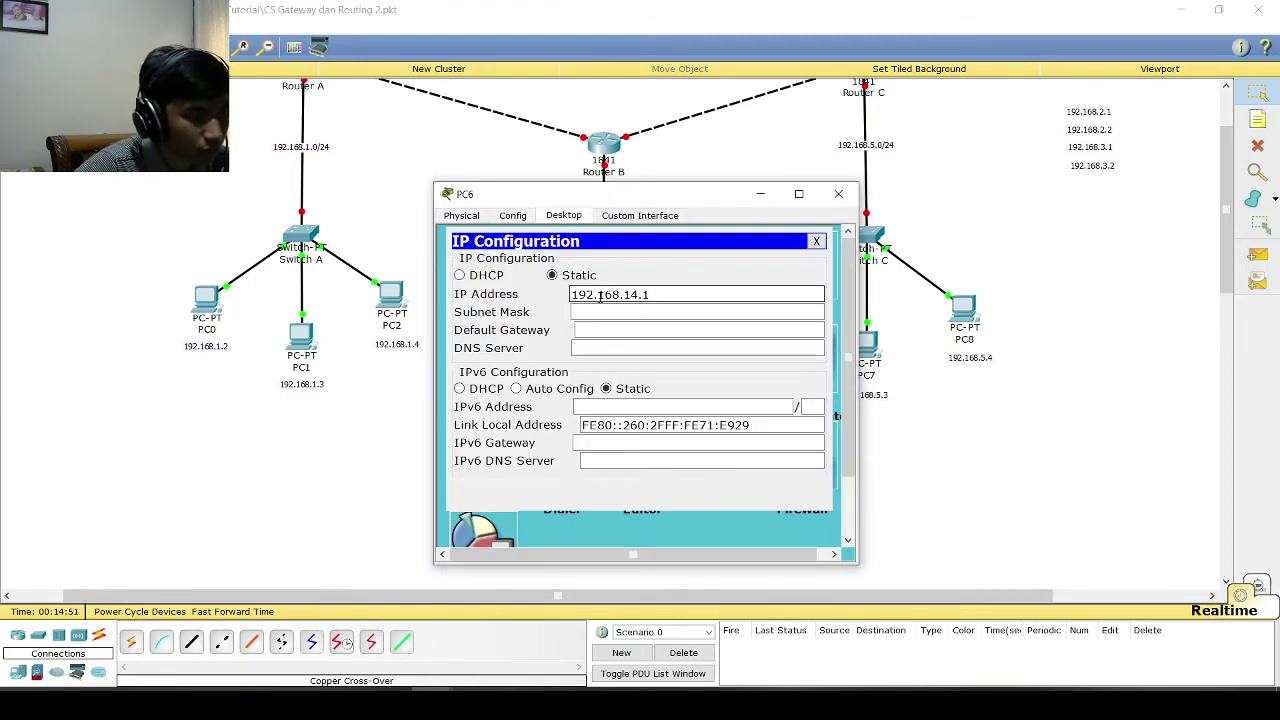
{"action": "key", "text": "ctrl+a"}
{"action": "key", "text": "ctrl+c"}
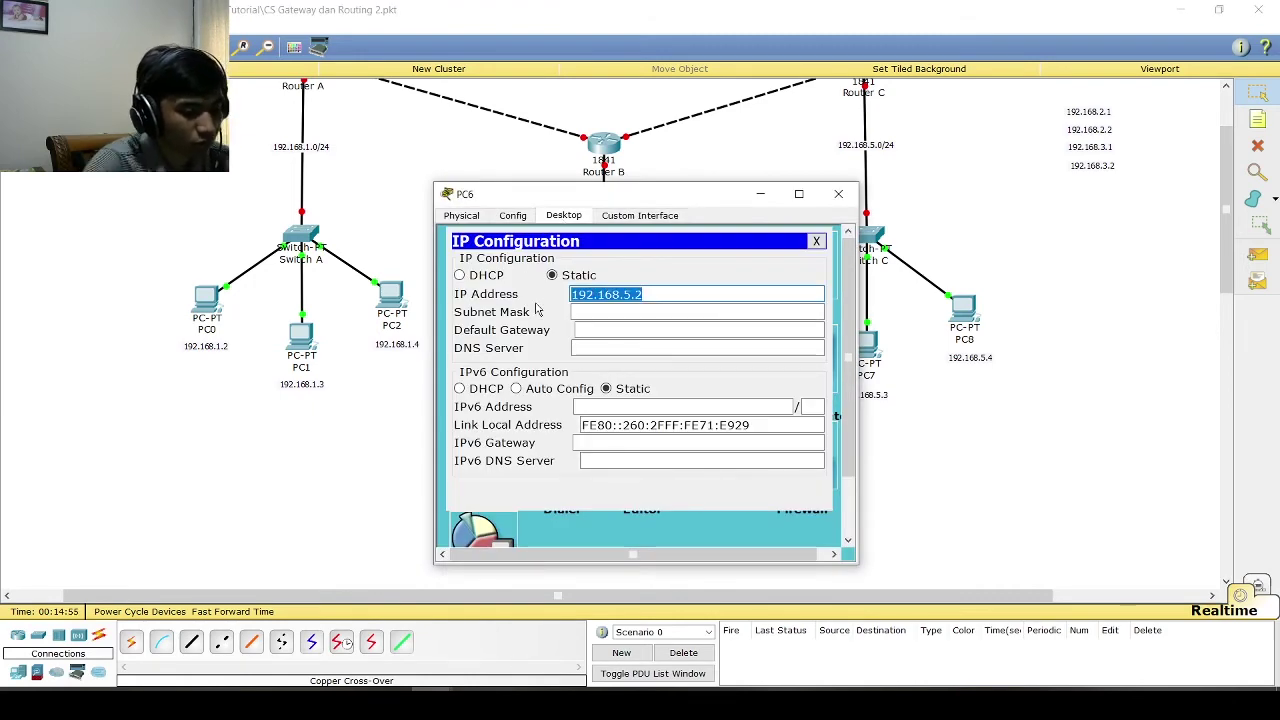
{"action": "left_click", "coordinate": [640, 330]}
{"action": "key", "text": "ctrl+v"}
{"action": "key", "text": "BackSpace"}
{"action": "type", "text": "1"}
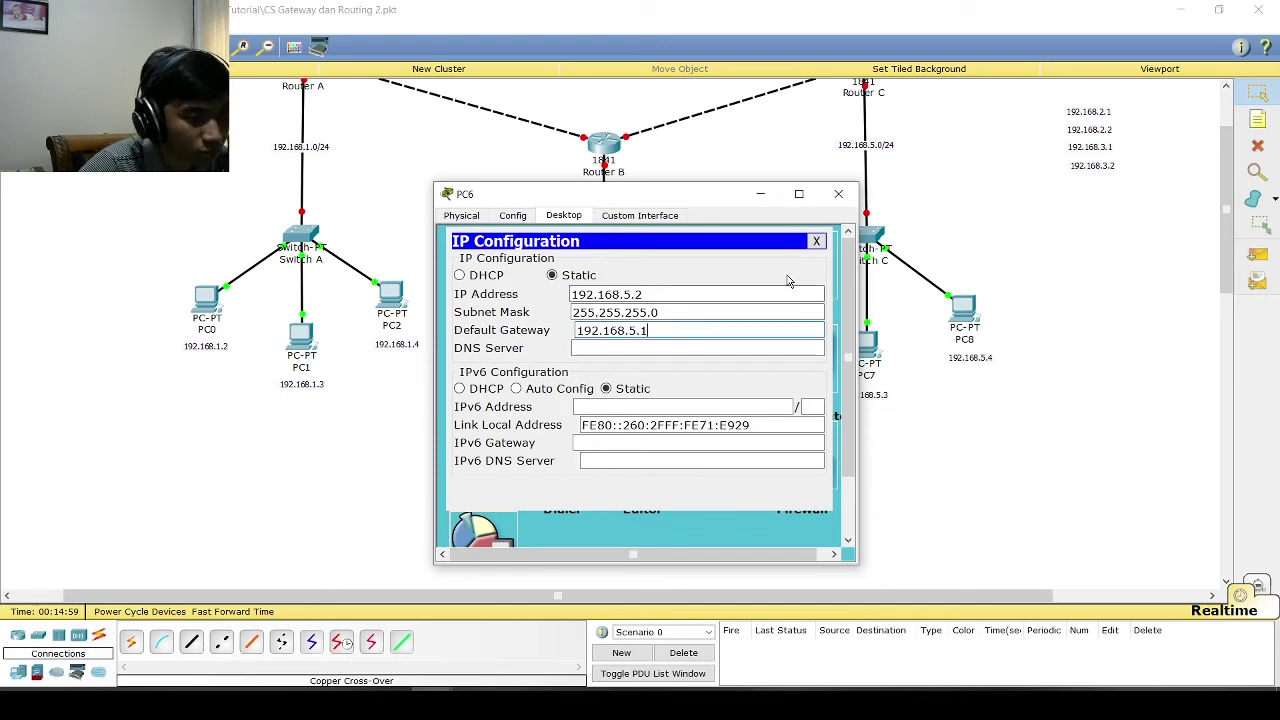
{"action": "left_click", "coordinate": [838, 193]}
- Configure PC7 with static IP address 192.168.5.3 and default gateway 192.168.5.1
{"action": "left_click", "coordinate": [868, 342]}
{"action": "left_click", "coordinate": [563, 215]}
{"action": "left_click", "coordinate": [480, 279]}
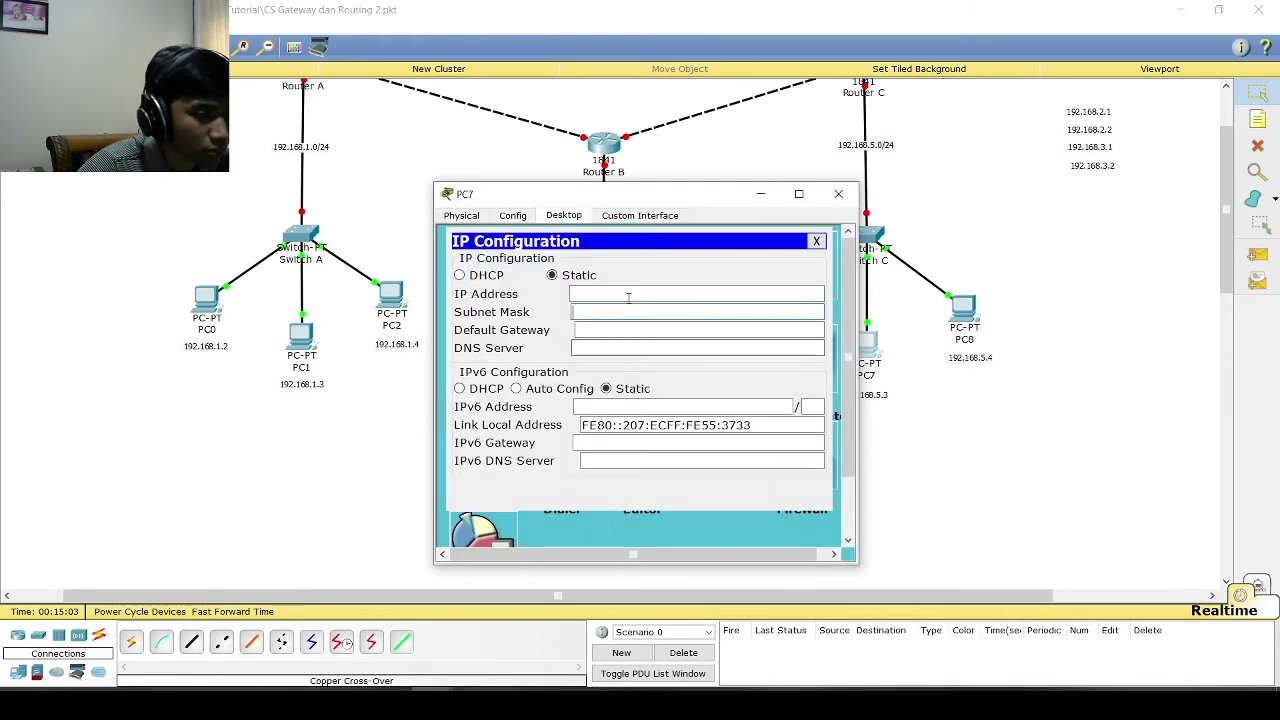
{"action": "left_click", "coordinate": [627, 294]}
{"action": "key", "text": "ctrl+v"}
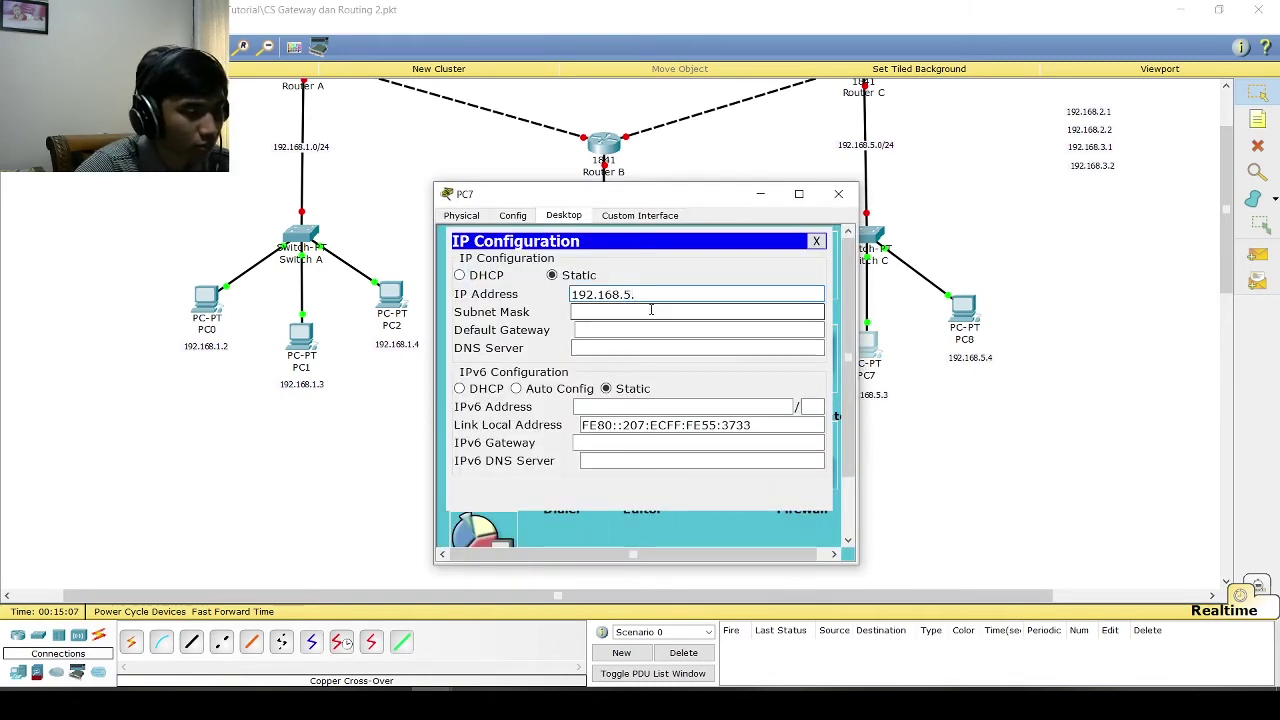
{"action": "type", "text": "3"}
{"action": "left_click", "coordinate": [640, 330]}
{"action": "key", "text": "ctrl+v"}
{"action": "key", "text": "BackSpace"}
{"action": "type", "text": "1"}
{"action": "left_click", "coordinate": [838, 193]}
- Configure PC8 with static IP address 192.168.5.4, subnet mask 255.255.255.0 and default gateway 192.168.5.1
{"action": "left_click", "coordinate": [962, 305]}
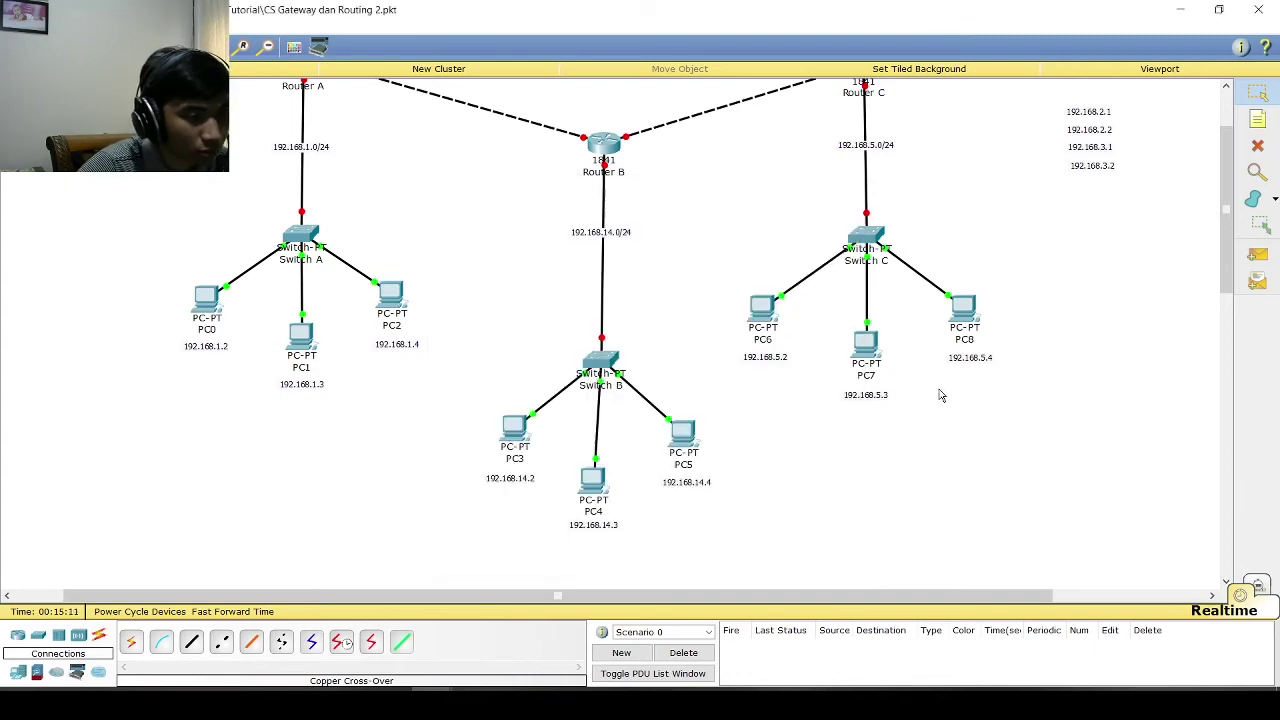
{"action": "left_click", "coordinate": [563, 215]}
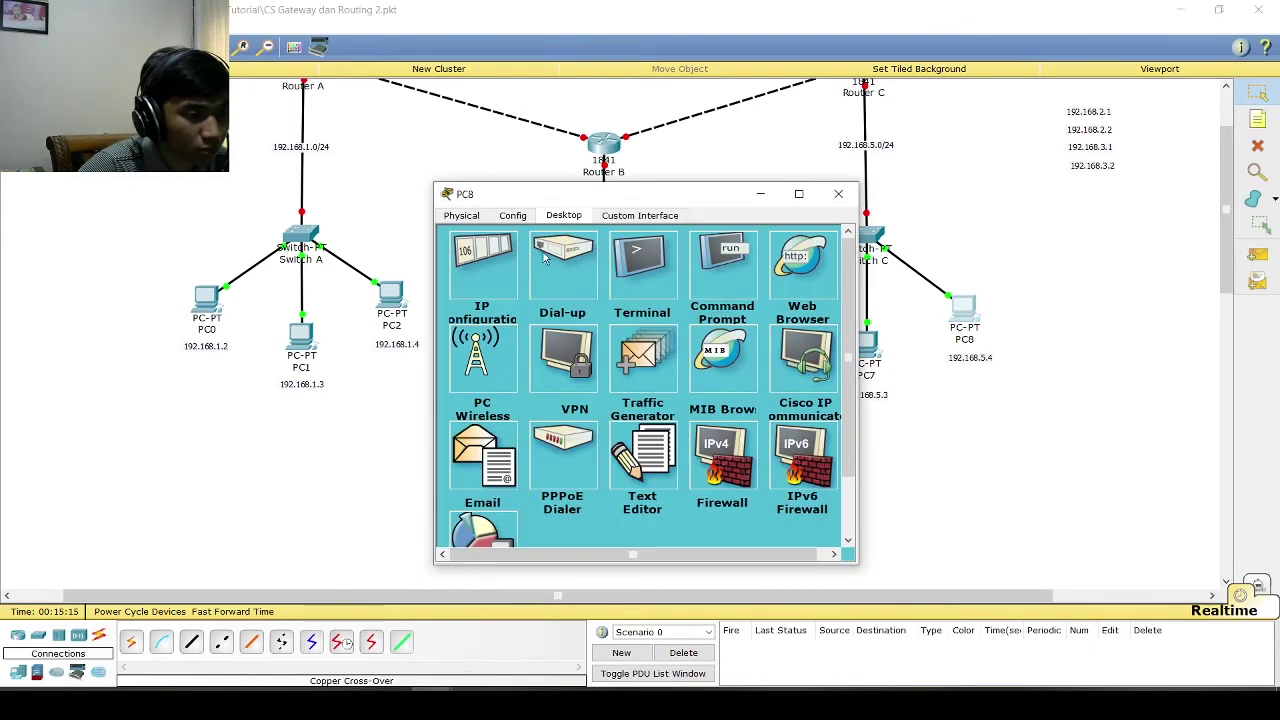
{"action": "left_click", "coordinate": [480, 279]}
{"action": "left_click", "coordinate": [573, 294]}
{"action": "key", "text": "ctrl+v"}
{"action": "key", "text": "BackSpace"}
{"action": "type", "text": "4"}
{"action": "left_click", "coordinate": [640, 330]}
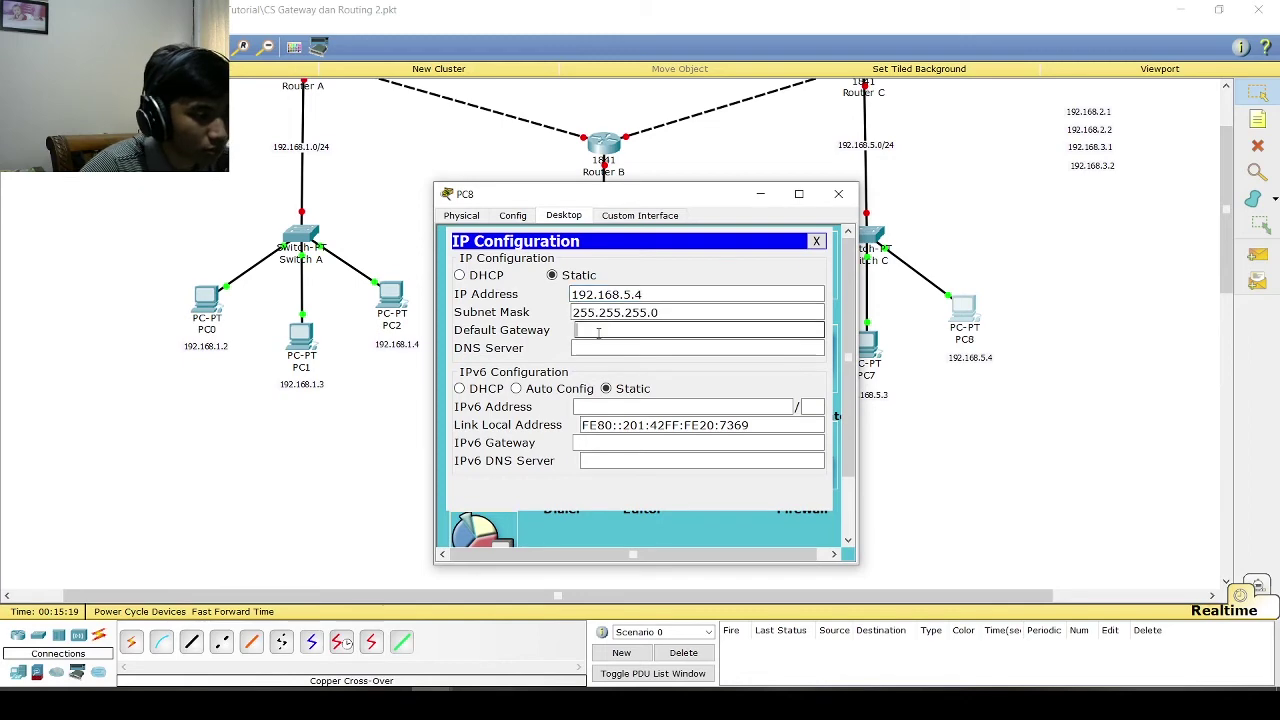
{"action": "key", "text": "ctrl+v"}
{"action": "key", "text": "BackSpace"}
{"action": "type", "text": "1"}
{"action": "left_click", "coordinate": [838, 193]}
- Give Router A's FastEthernet0/1 interface IP address 192.168.1.1 with mask 255.255.255.0 and switch the port on
{"action": "scroll", "coordinate": [310, 220], "scroll_direction": "up", "scroll_amount": 2}
{"action": "left_click", "coordinate": [304, 168]}
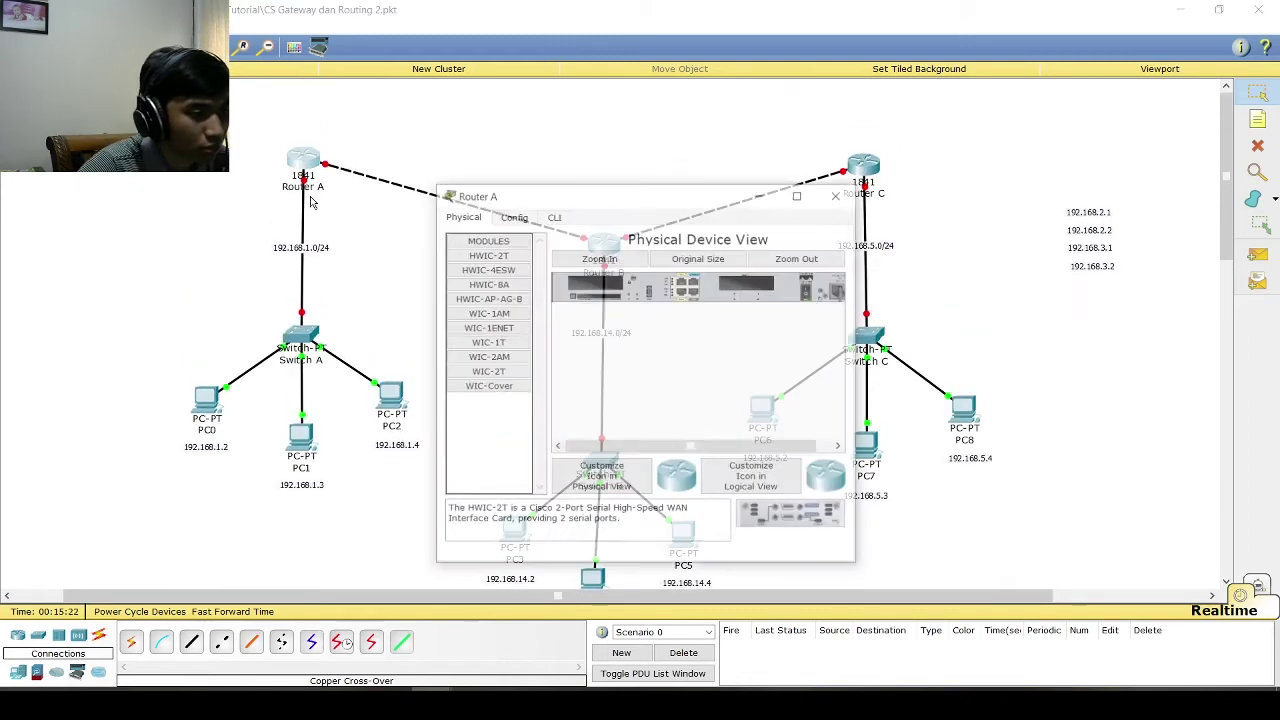
{"action": "left_click", "coordinate": [513, 216]}
{"action": "left_click", "coordinate": [483, 386]}
{"action": "left_click", "coordinate": [771, 344]}
{"action": "key", "text": "ctrl+v"}
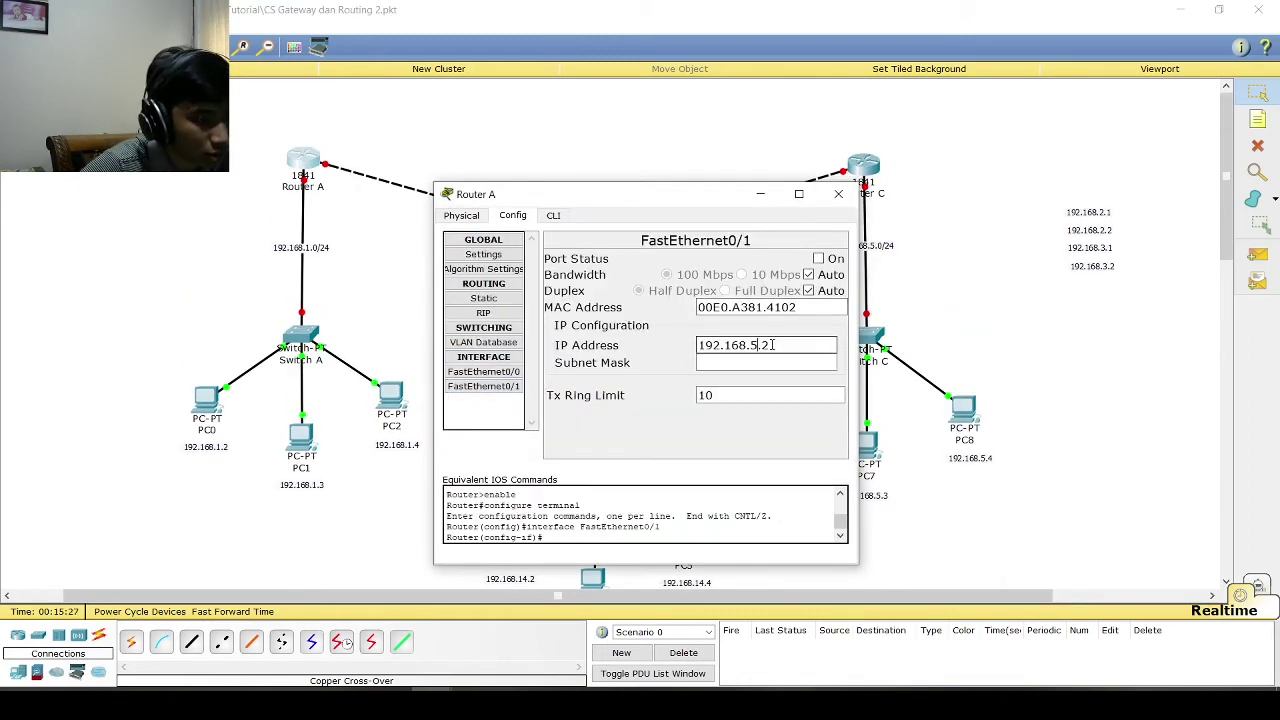
{"action": "key", "text": "BackSpace"}
{"action": "type", "text": "1"}
{"action": "left_click", "coordinate": [819, 258]}
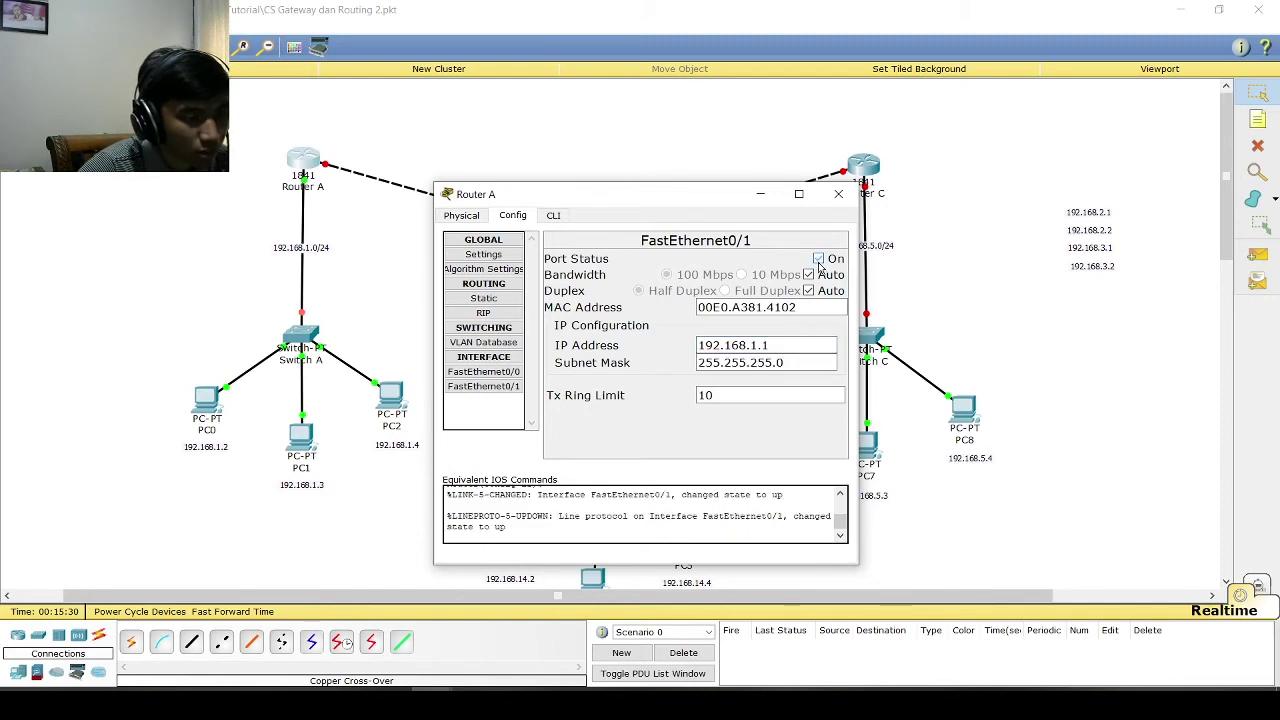
{"action": "left_click", "coordinate": [838, 193]}
- Give Router B's FastEthernet0/1 interface IP address 192.168.14.1 and switch the port on
{"action": "left_click", "coordinate": [607, 245]}
{"action": "left_click", "coordinate": [513, 216]}
{"action": "left_click", "coordinate": [483, 386]}
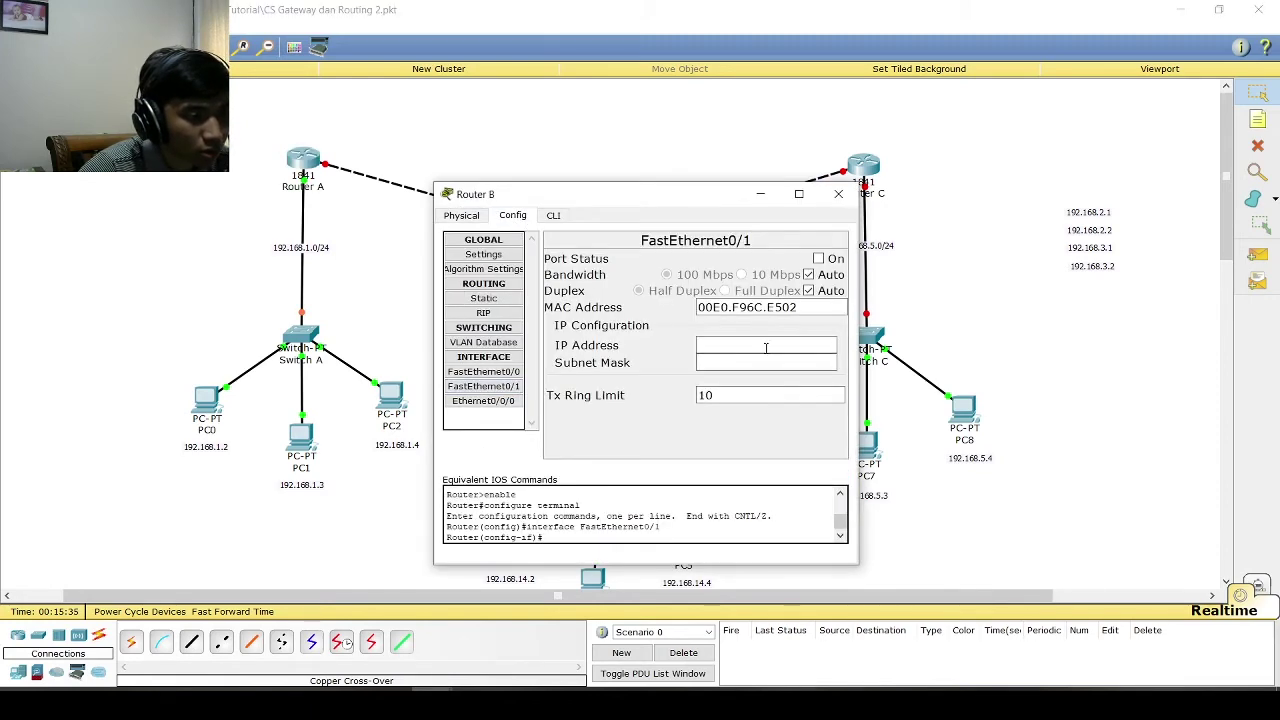
{"action": "left_click", "coordinate": [764, 345]}
{"action": "key", "text": "ctrl+v"}
{"action": "key", "text": "BackSpace"}
{"action": "type", "text": "14"}
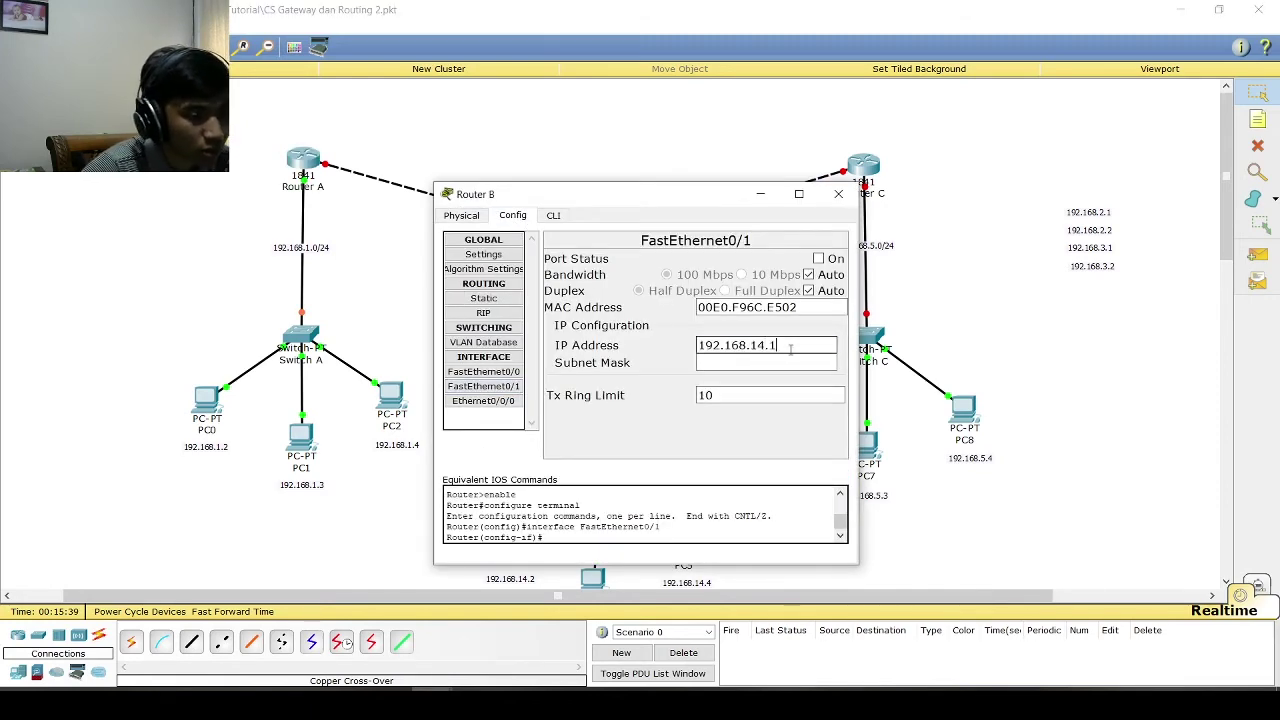
{"action": "left_click", "coordinate": [819, 258]}
{"action": "left_click", "coordinate": [838, 193]}
- Give Router C's FastEthernet0/1 interface IP address 192.168.5.1 and switch the port on
{"action": "left_click", "coordinate": [863, 163]}
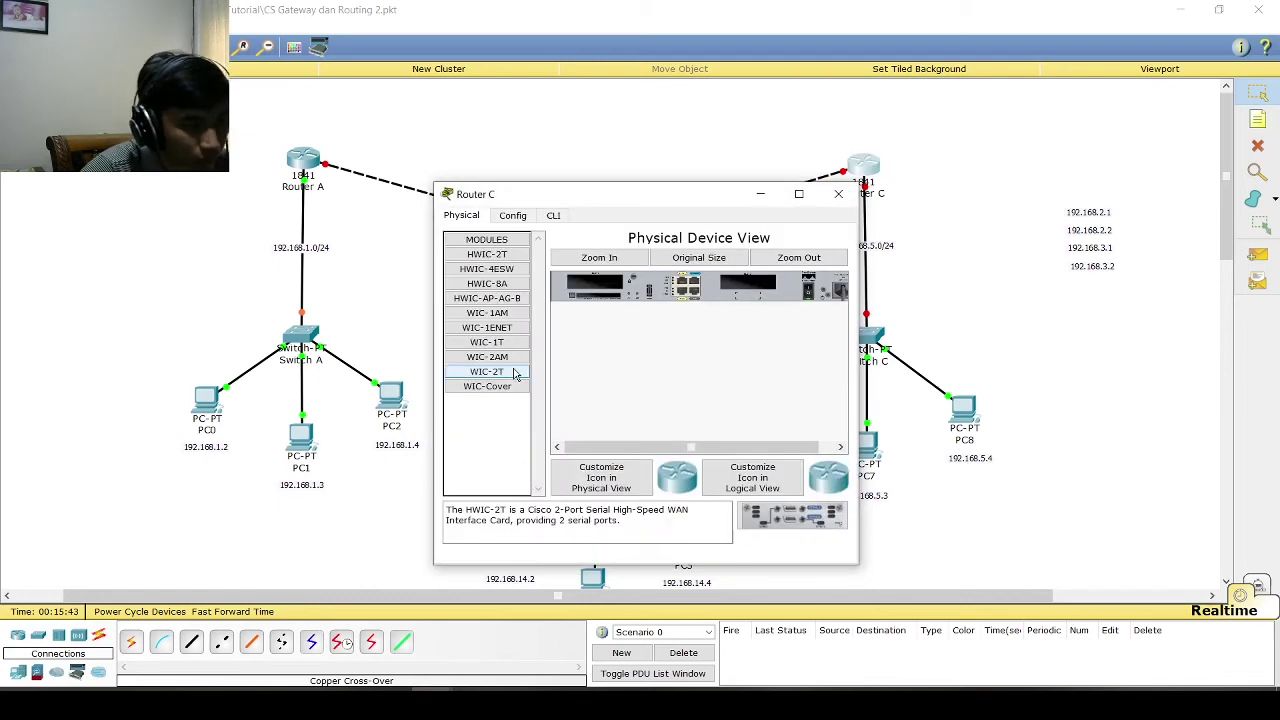
{"action": "left_click", "coordinate": [513, 216]}
{"action": "left_click", "coordinate": [483, 386]}
{"action": "left_click", "coordinate": [731, 345]}
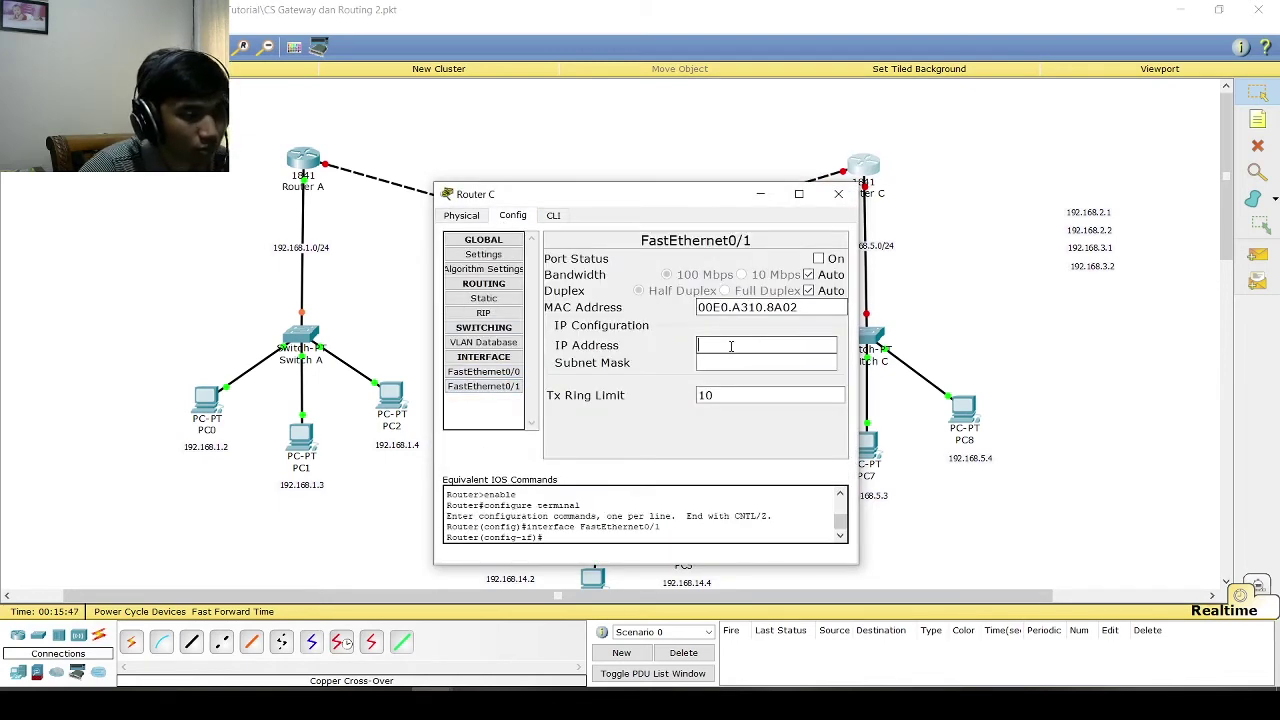
{"action": "type", "text": "192.168.5.1"}
{"action": "left_click", "coordinate": [819, 258]}
{"action": "left_click", "coordinate": [838, 193]}
- Open Router A's FastEthernet0/0 settings and check the assigned router IP addresses in the Word document Soal Simulasi
{"action": "left_click", "coordinate": [301, 159]}
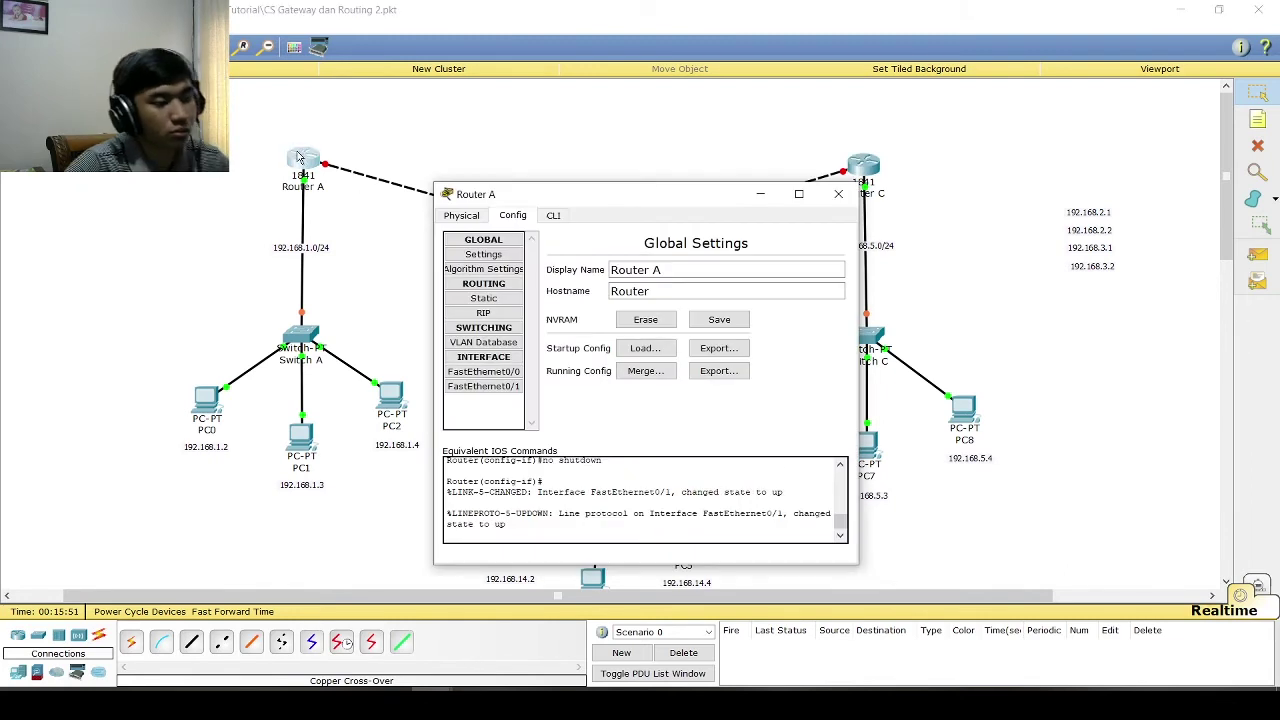
{"action": "left_click", "coordinate": [490, 372]}
{"action": "left_click", "coordinate": [737, 346]}
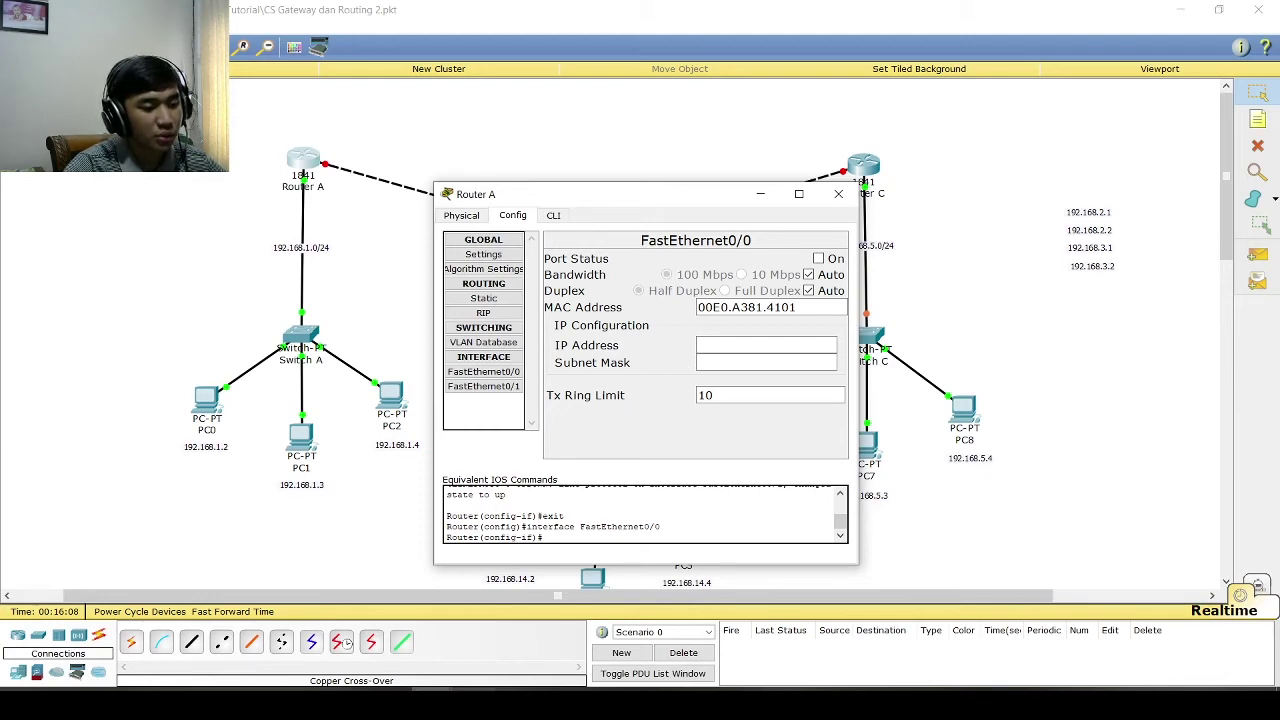
{"action": "key", "text": "alt+Tab"}
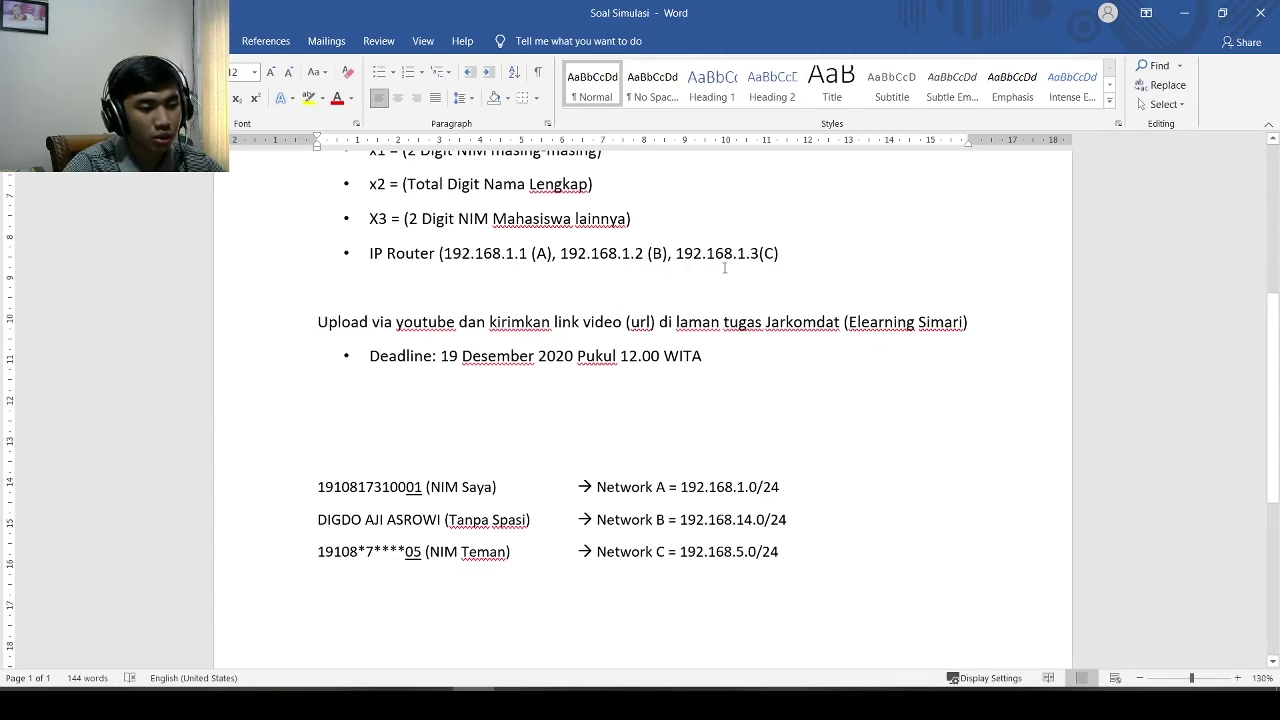
{"action": "left_click", "coordinate": [1184, 13]}
- Try to assign IP address 192.168.1.1 to Router A's FastEthernet0/0 interface, and clear the entered address
{"action": "left_click", "coordinate": [752, 344]}
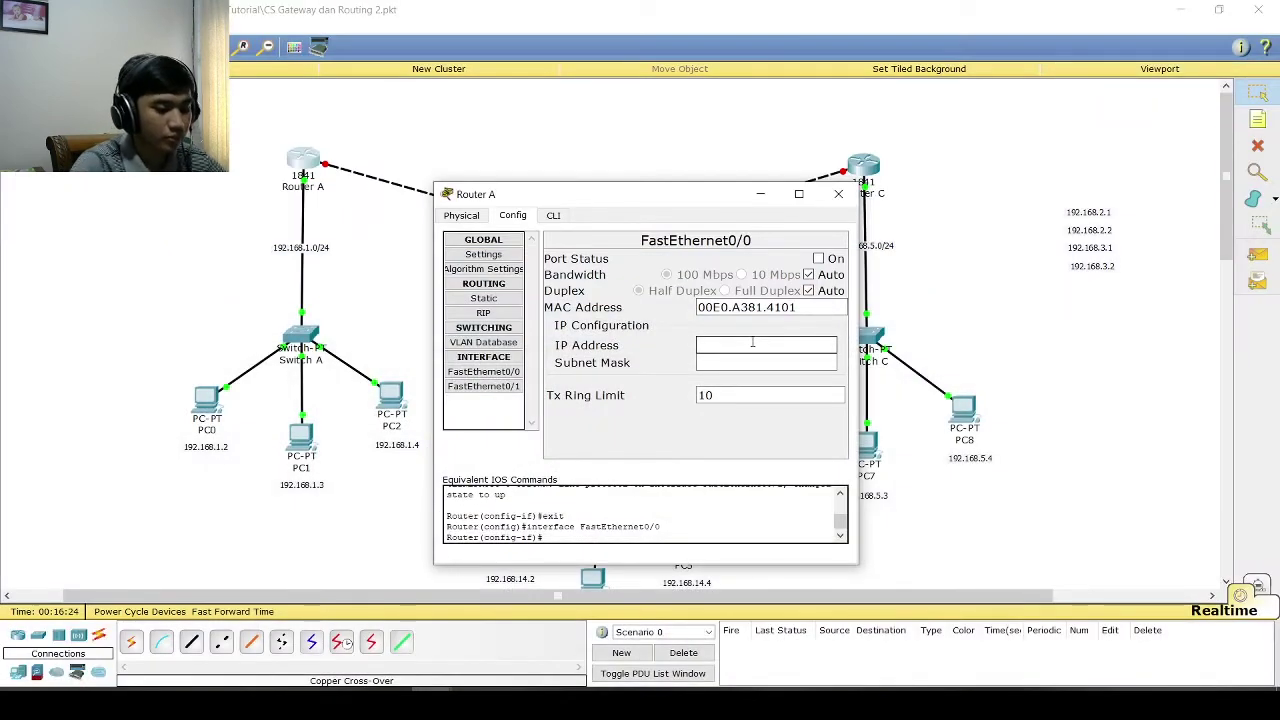
{"action": "type", "text": "192.168.5.2"}
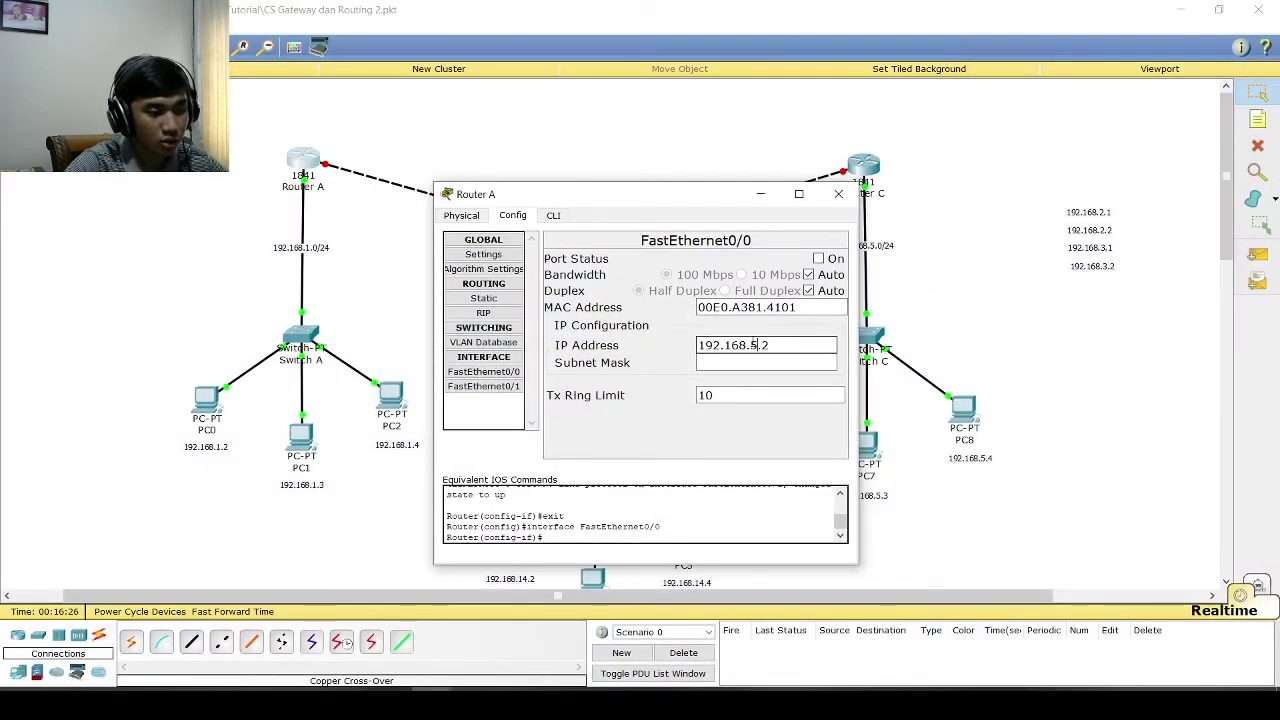
{"action": "key", "text": "BackSpace"}
{"action": "type", "text": "1"}
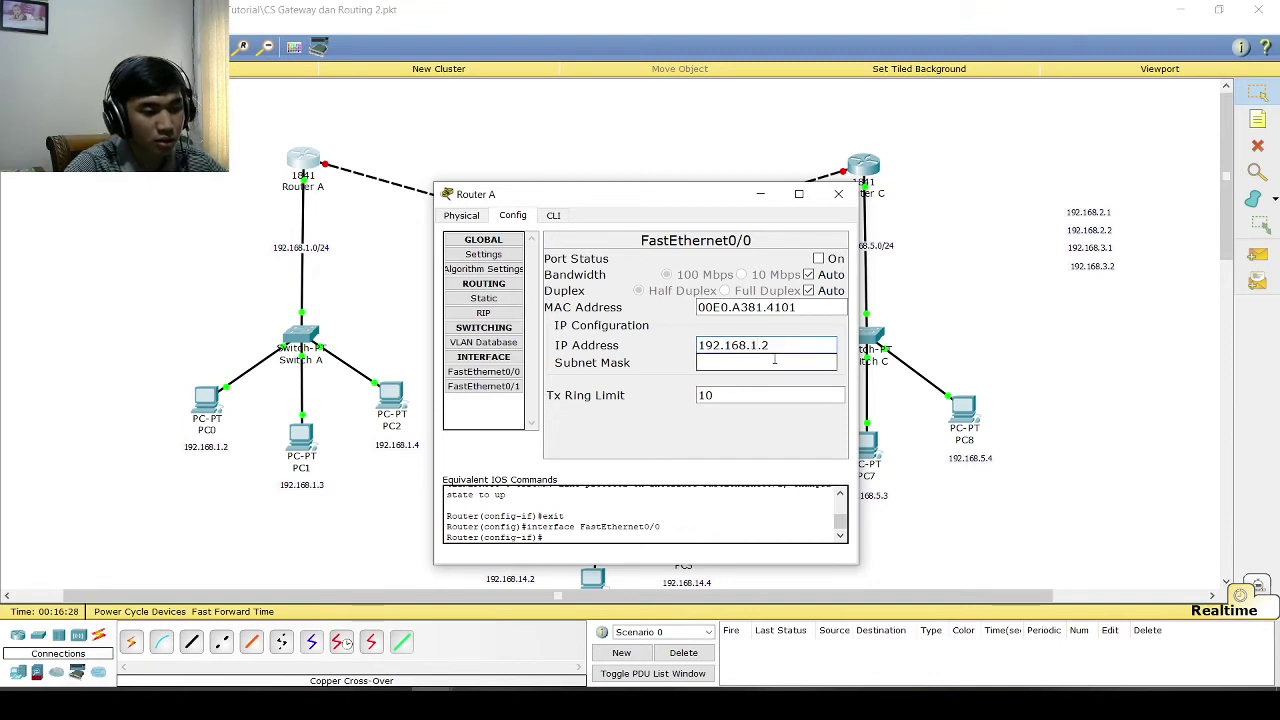
{"action": "key", "text": "BackSpace"}
{"action": "type", "text": "1"}
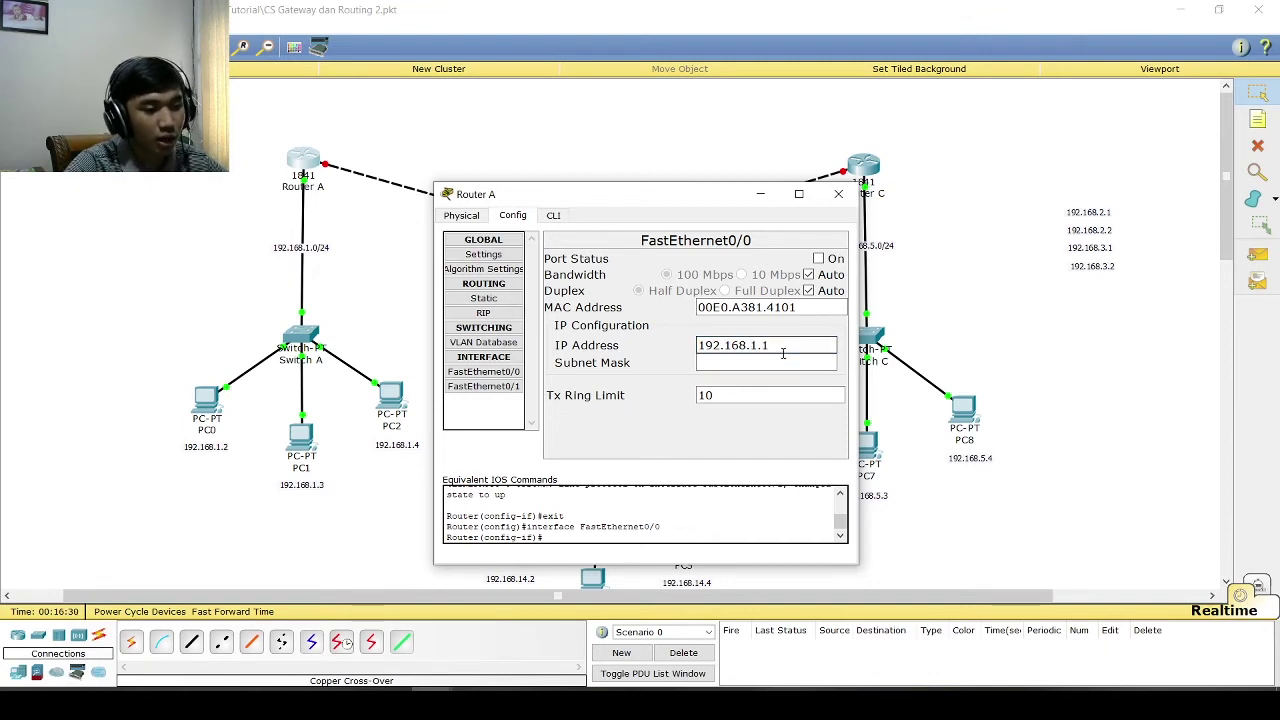
{"action": "left_click", "coordinate": [731, 396]}
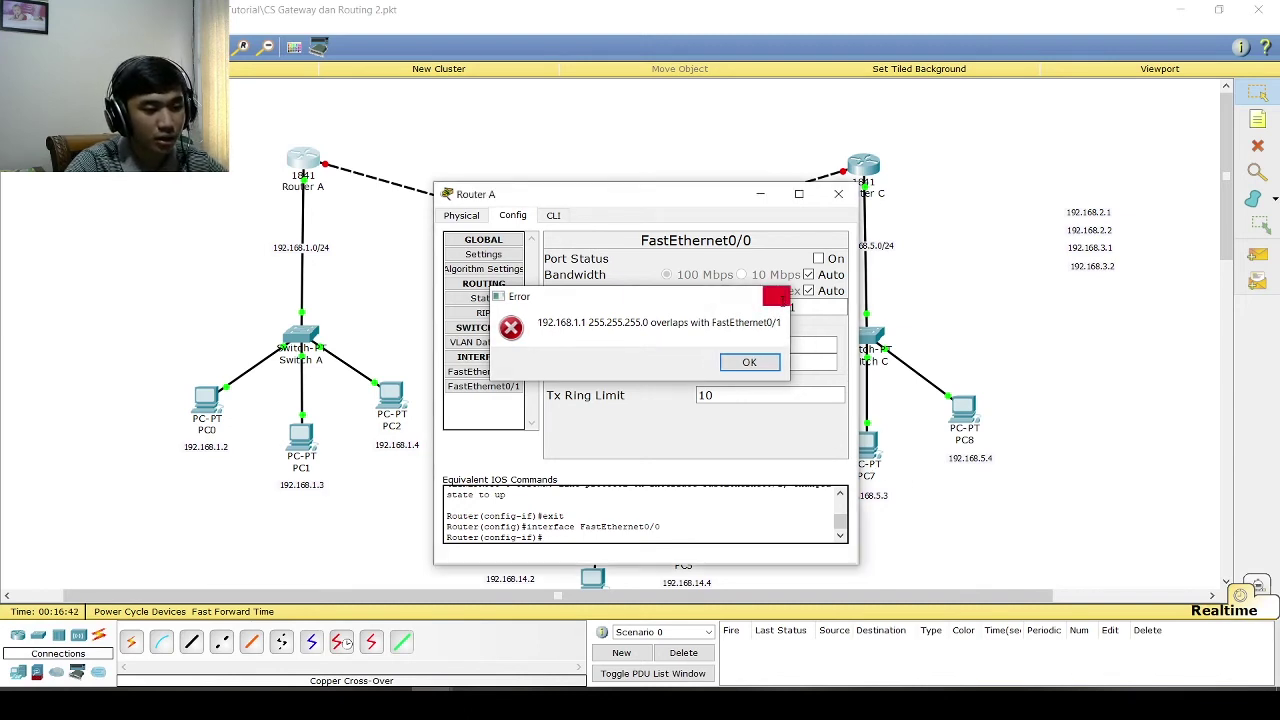
{"action": "left_click", "coordinate": [775, 296]}
{"action": "left_click_drag", "start_coordinate": [770, 345], "coordinate": [630, 368]}
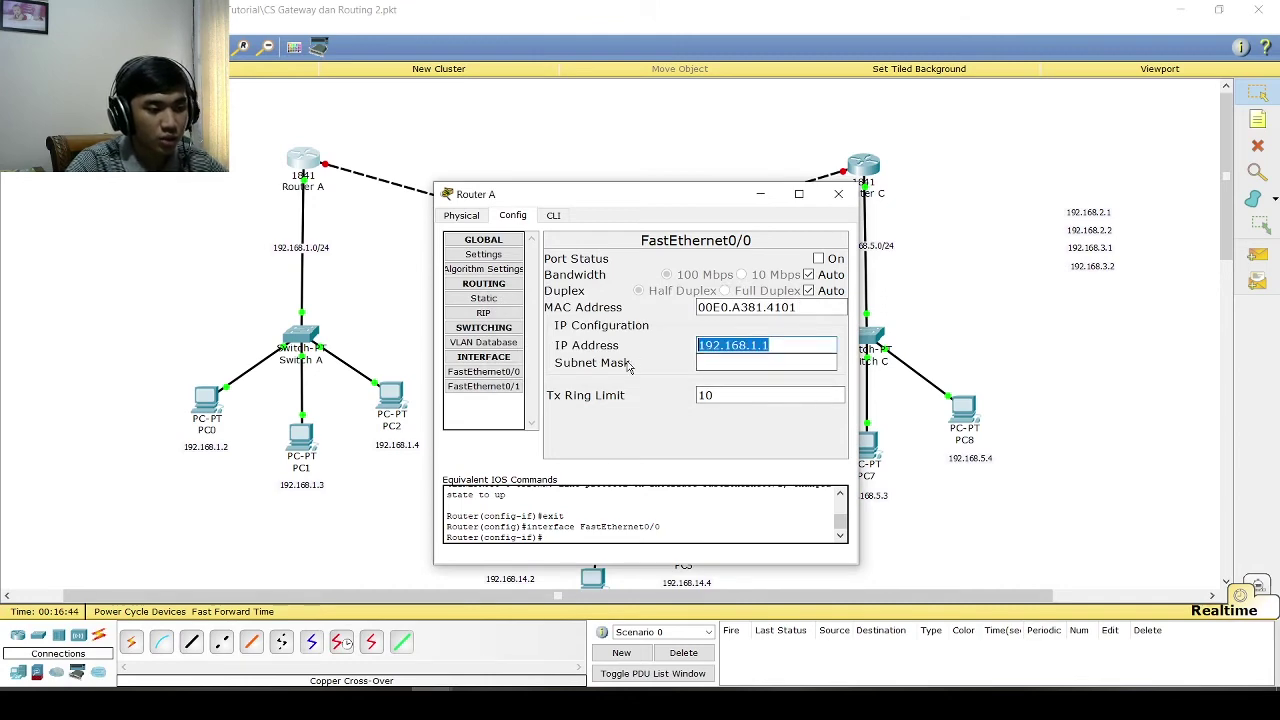
{"action": "key", "text": "BackSpace"}
- Look up the replacement router addresses in the Word document, and give Router A's FastEthernet0/0 interface IP address 192.168.2.1 with the port on
{"action": "key", "text": "alt+Tab"}
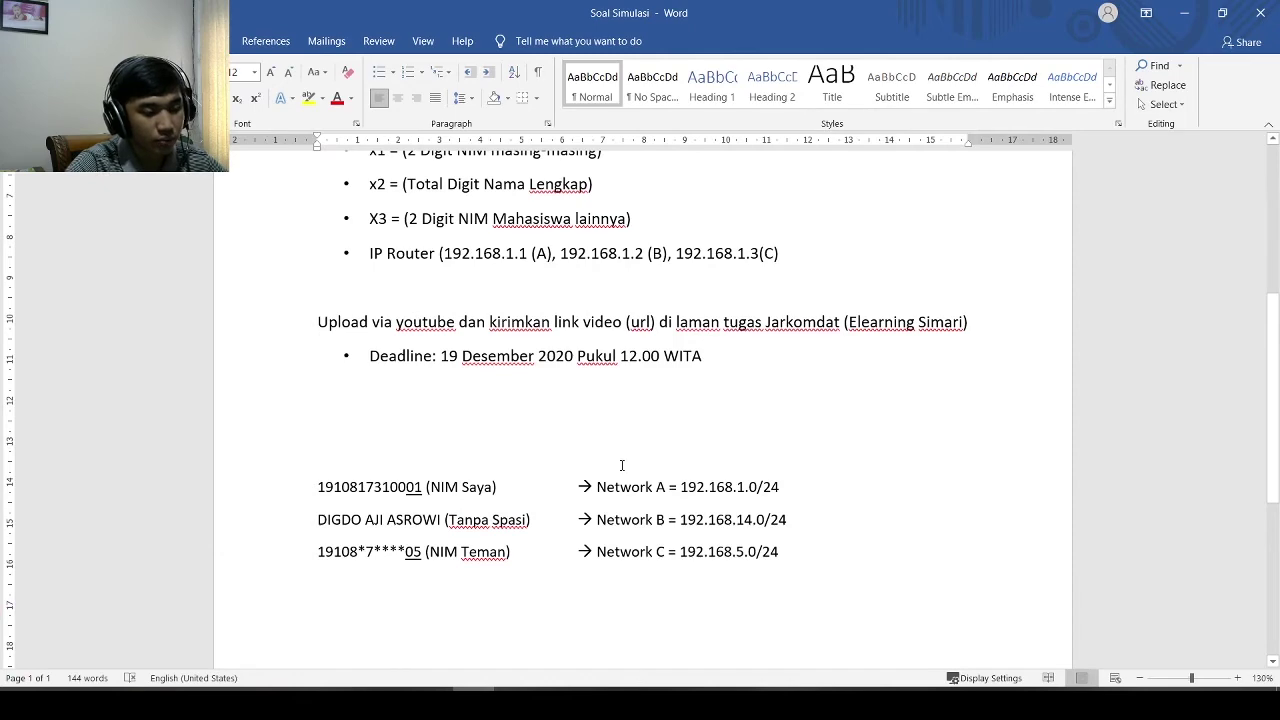
{"action": "scroll", "coordinate": [621, 465], "scroll_direction": "down", "scroll_amount": 5}
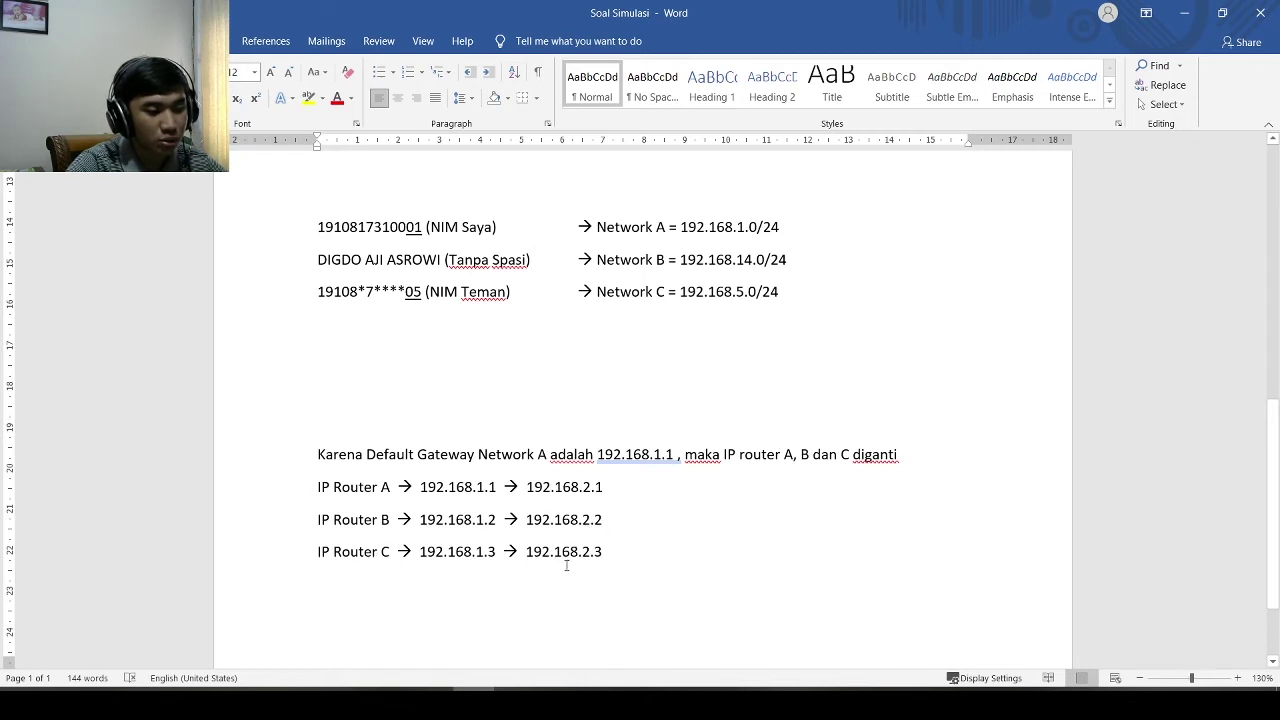
{"action": "left_click", "coordinate": [1183, 29]}
{"action": "left_click", "coordinate": [738, 345]}
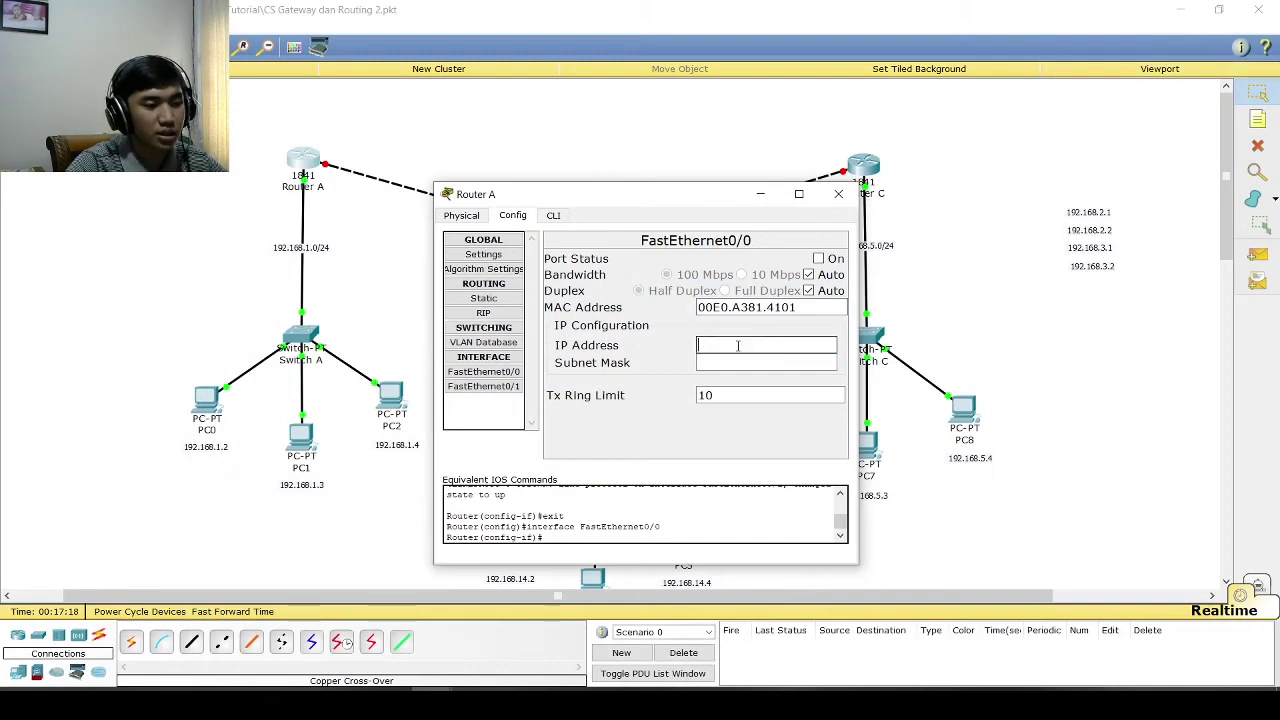
{"action": "type", "text": "192192.168.5.2"}
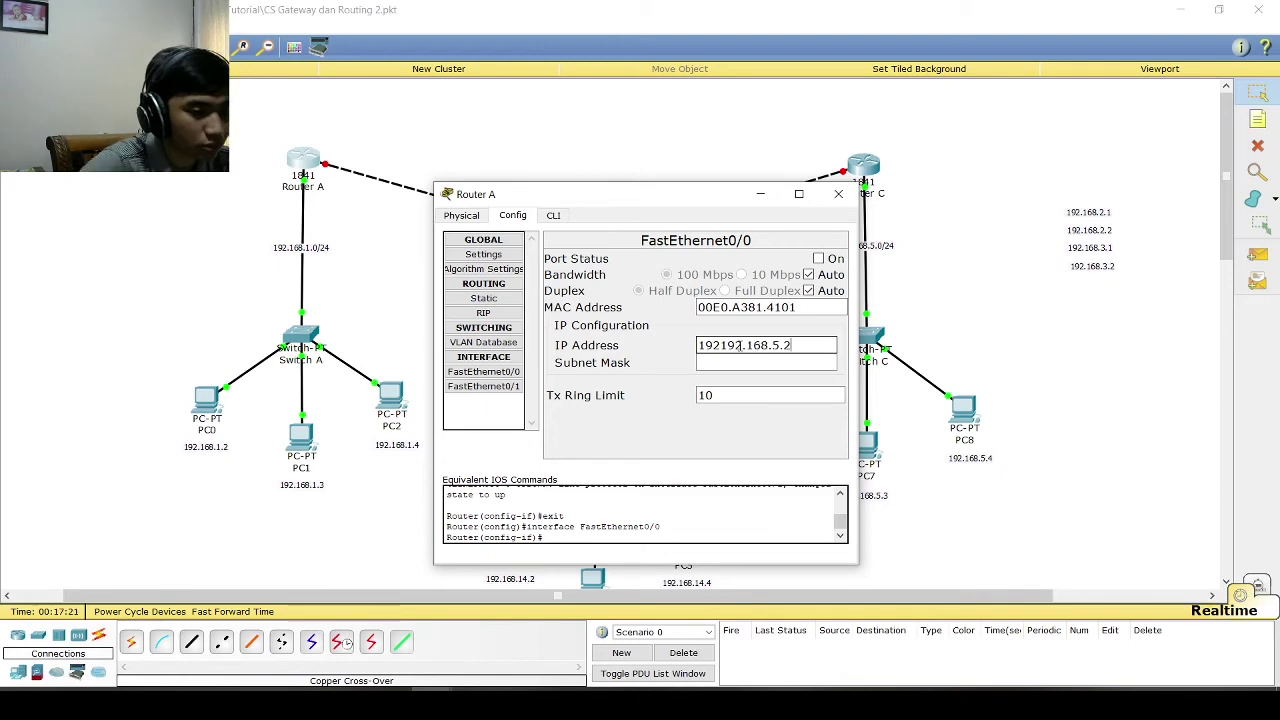
{"action": "left_click", "coordinate": [738, 345]}
{"action": "key", "text": "BackSpace"}
{"action": "key", "text": "BackSpace"}
{"action": "key", "text": "BackSpace"}
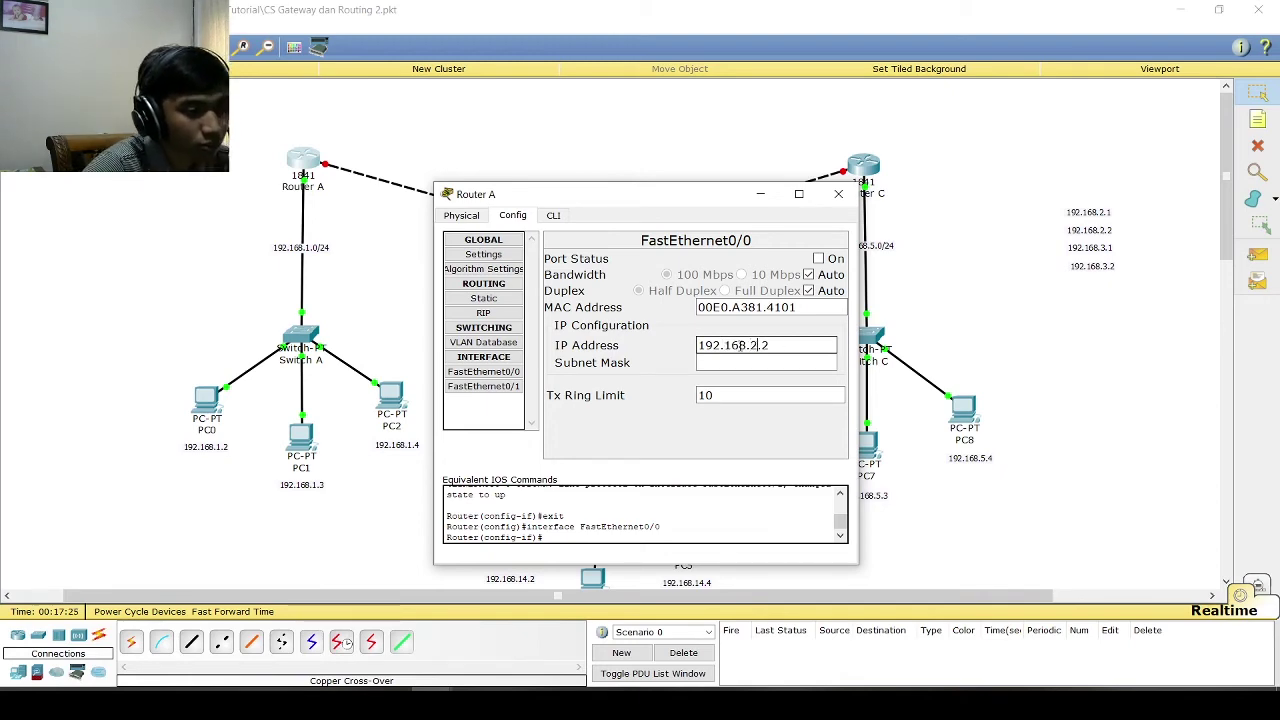
{"action": "key", "text": "Tab"}
{"action": "left_click", "coordinate": [838, 193]}
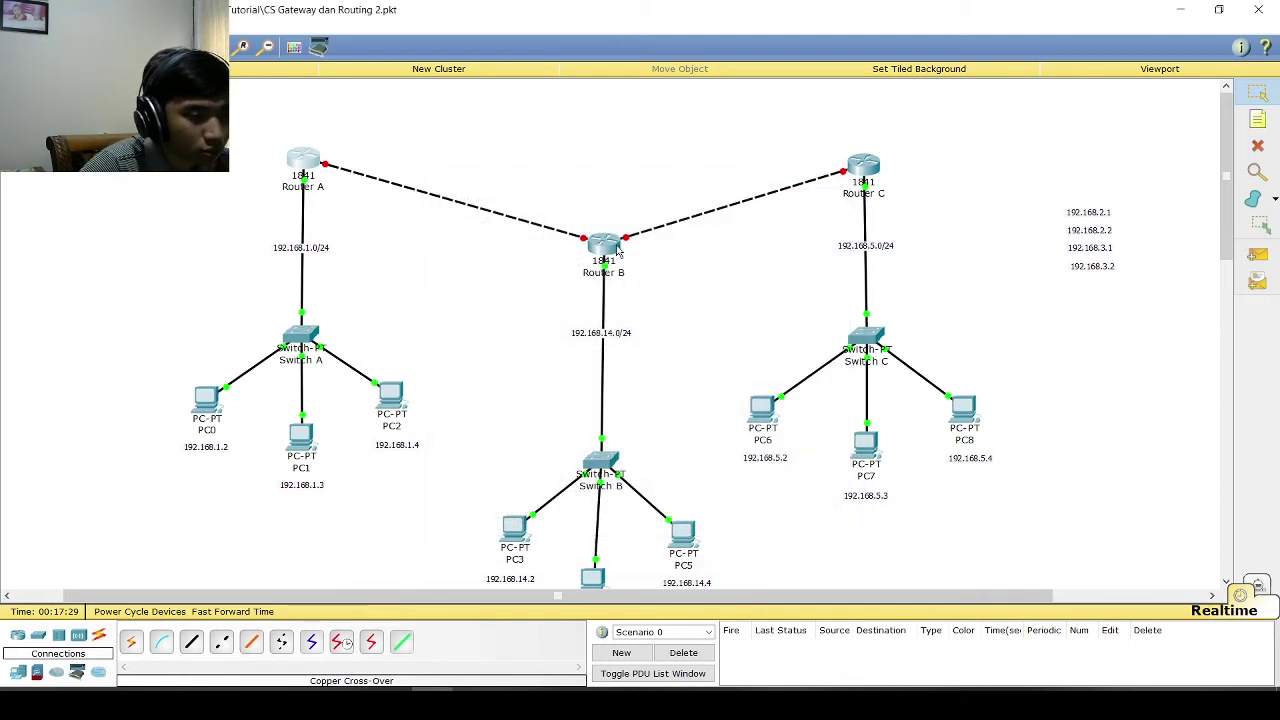
- Give Router B's FastEthernet0/0 interface IP address 192.168.2.2 and switch the port on
{"action": "left_click", "coordinate": [604, 245]}
{"action": "left_click", "coordinate": [483, 371]}
{"action": "left_click", "coordinate": [766, 345]}
{"action": "type", "text": "192.168.5"}
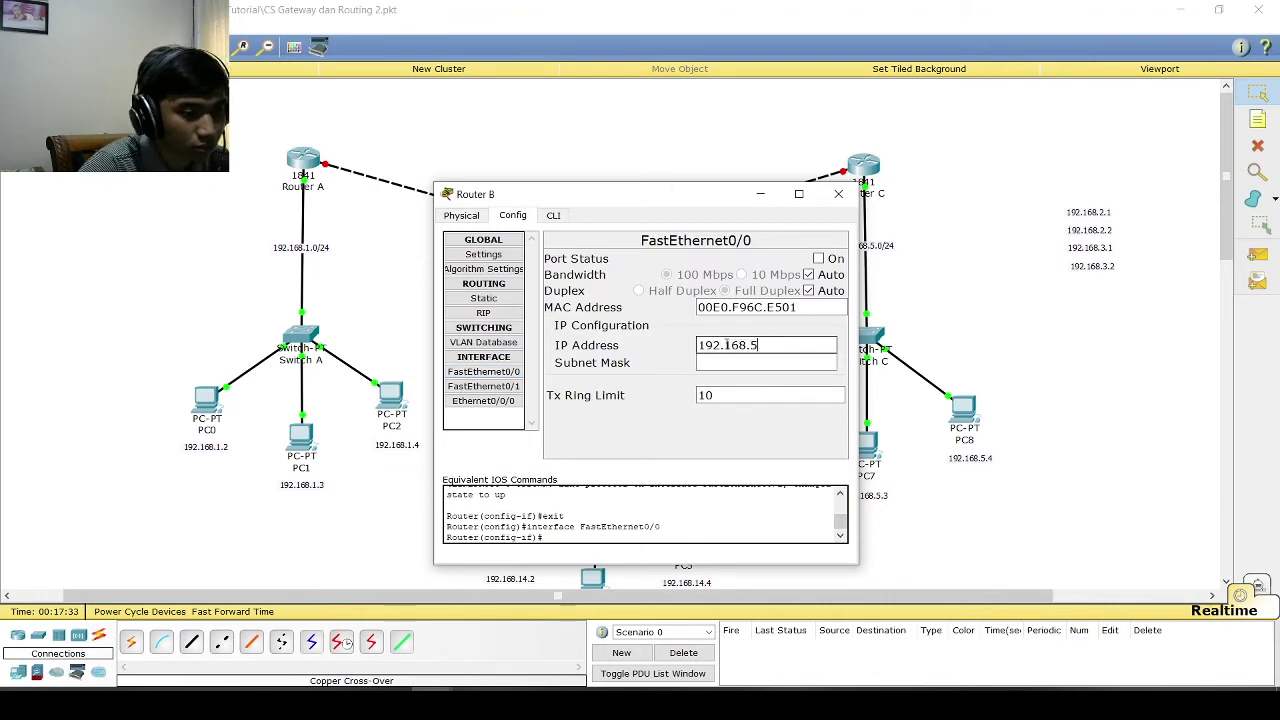
{"action": "type", "text": ".2"}
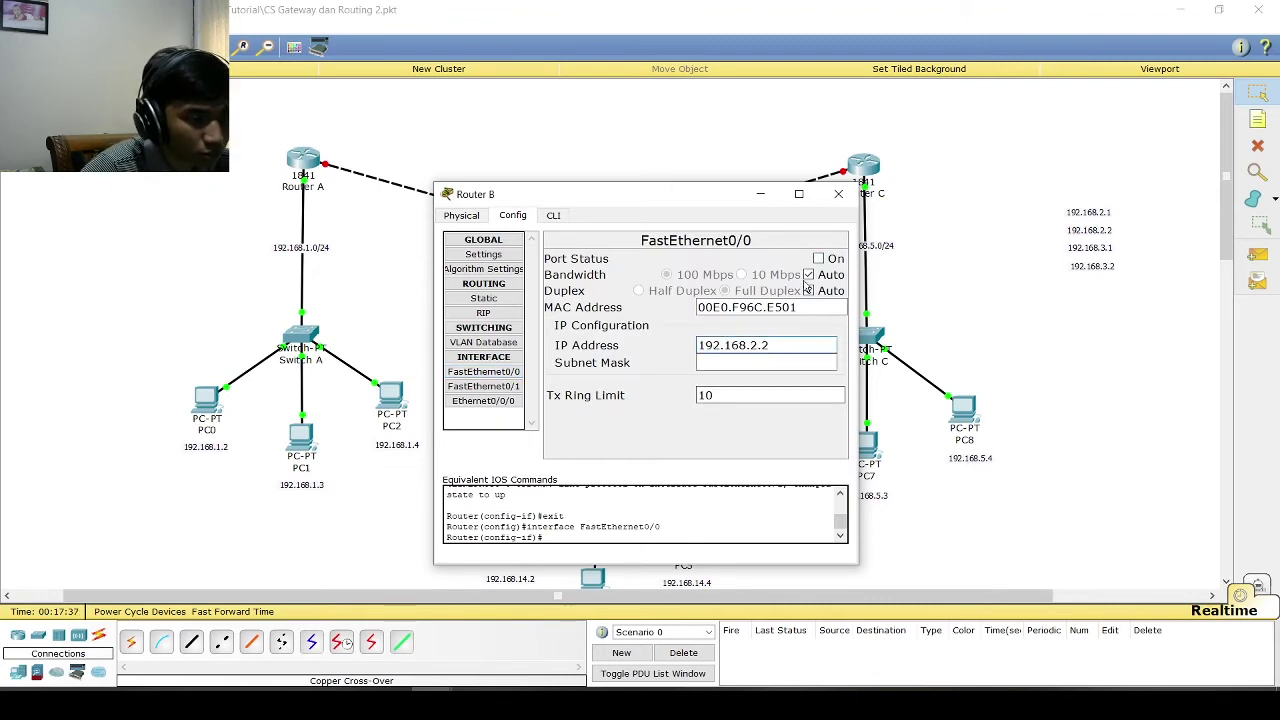
{"action": "key", "text": "Tab"}
{"action": "left_click", "coordinate": [838, 193]}
- Check the settings of Router A's FastEthernet0/1 and FastEthernet0/0 interfaces
{"action": "left_click", "coordinate": [307, 170]}
{"action": "left_click", "coordinate": [483, 382]}
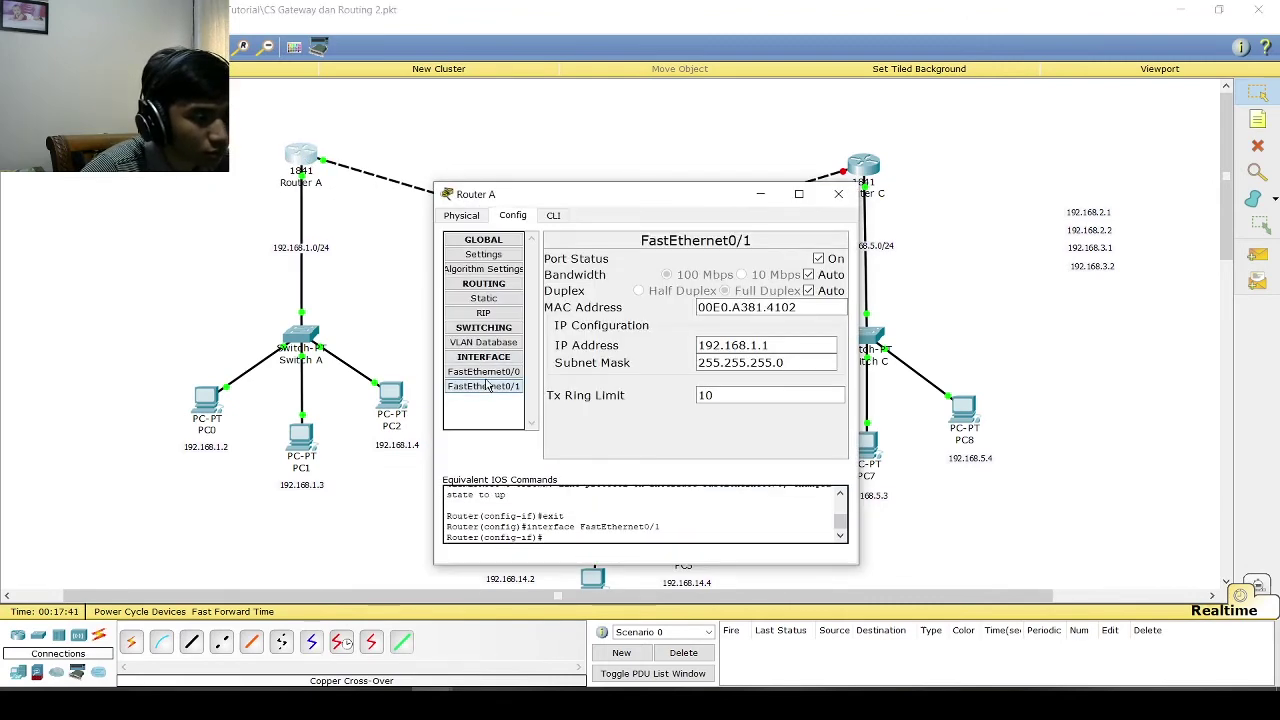
{"action": "left_click", "coordinate": [483, 371]}
{"action": "left_click", "coordinate": [838, 193]}
- Try to assign IP address 192.168.2.3 to Router B's Ethernet0/0/0 interface
{"action": "left_click", "coordinate": [604, 245]}
{"action": "left_click", "coordinate": [483, 400]}
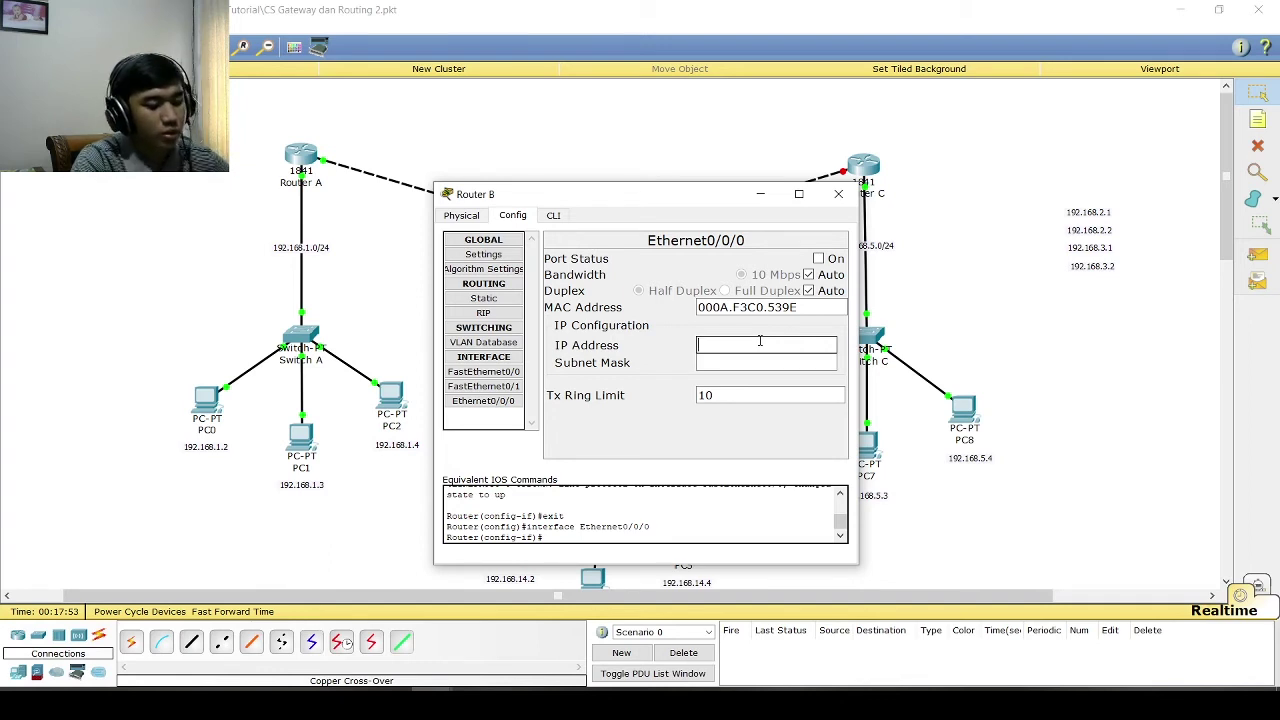
{"action": "type", "text": "192.168.5.2"}
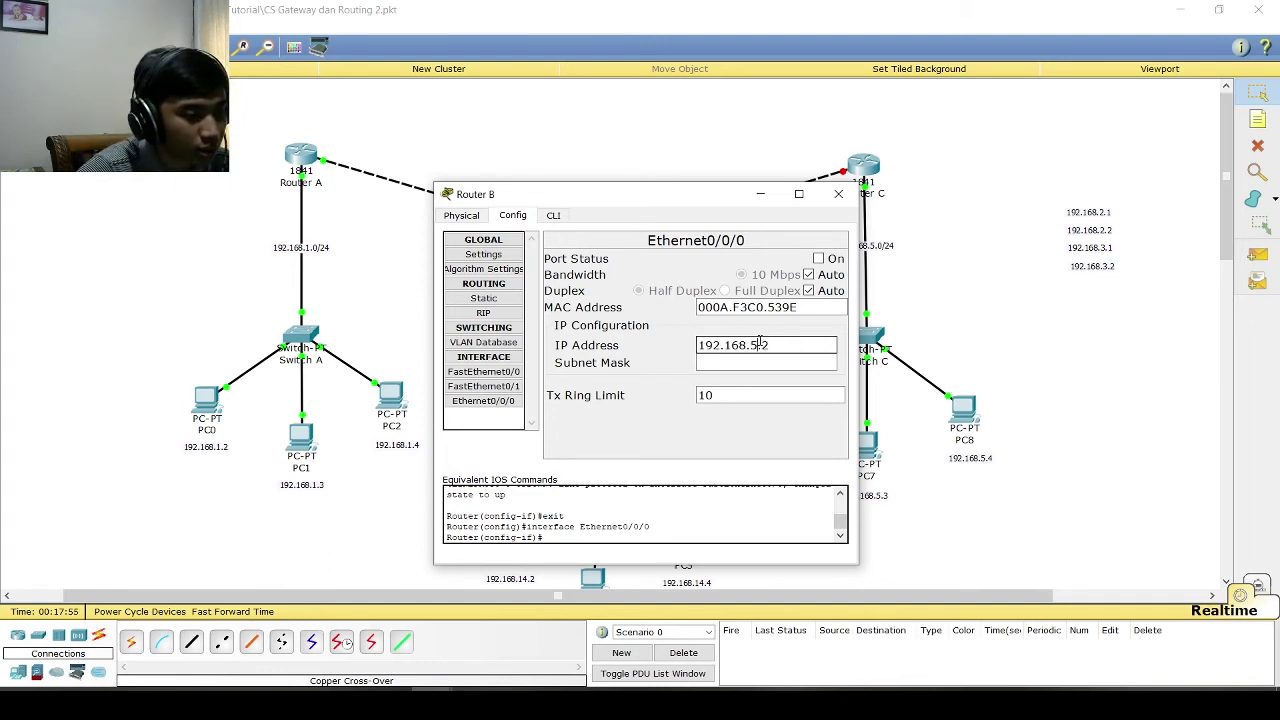
{"action": "key", "text": "BackSpace"}
{"action": "key", "text": "BackSpace"}
{"action": "key", "text": "BackSpace"}
{"action": "type", "text": "2.2"}
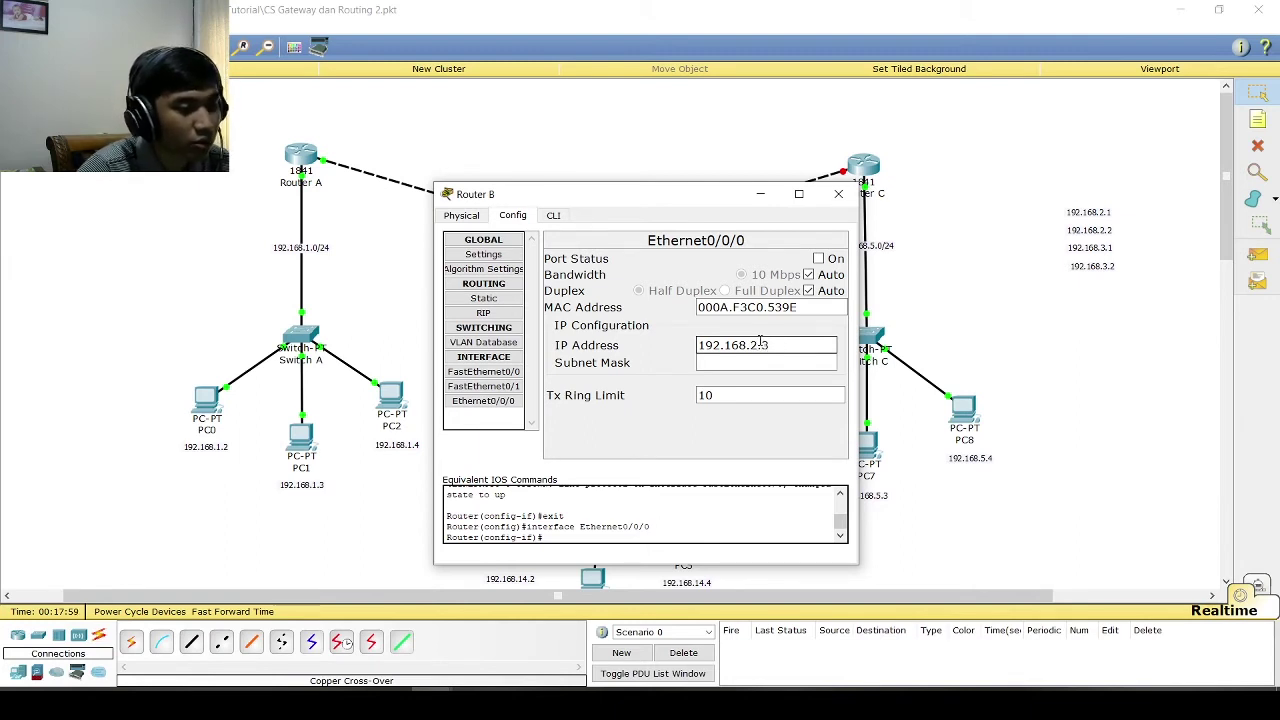
{"action": "left_click", "coordinate": [776, 362]}
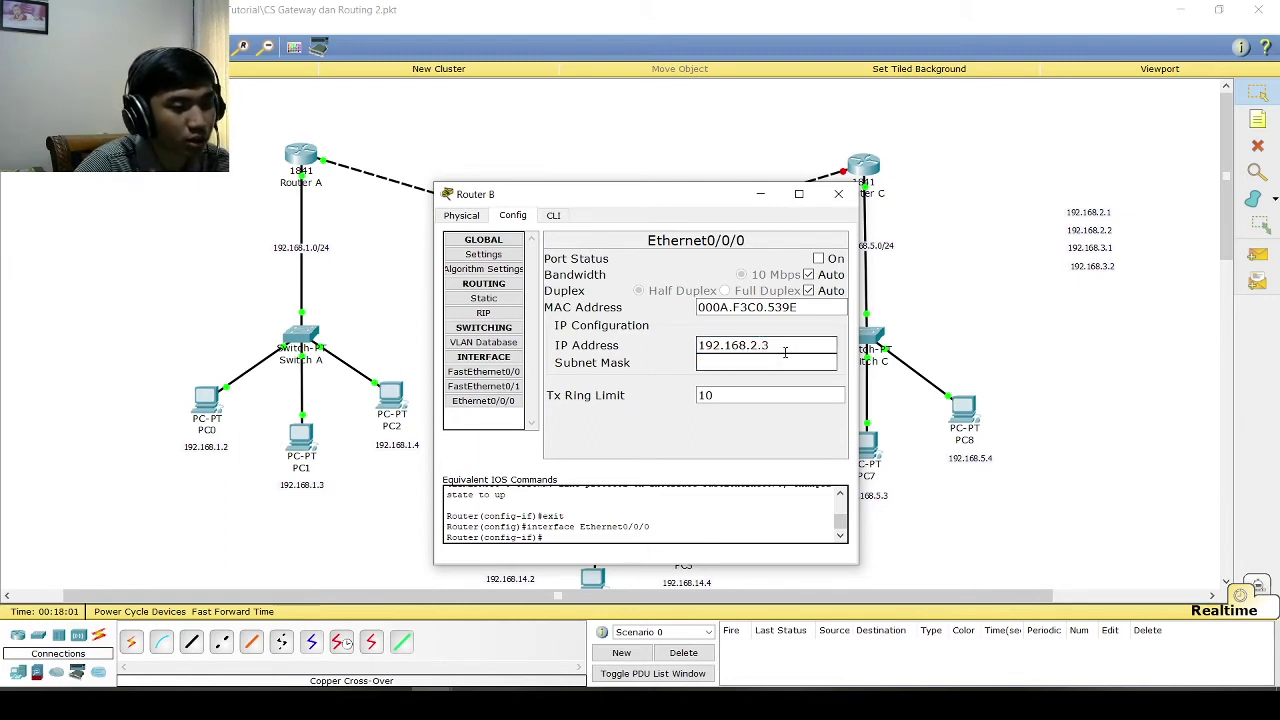
{"action": "left_click", "coordinate": [730, 443]}
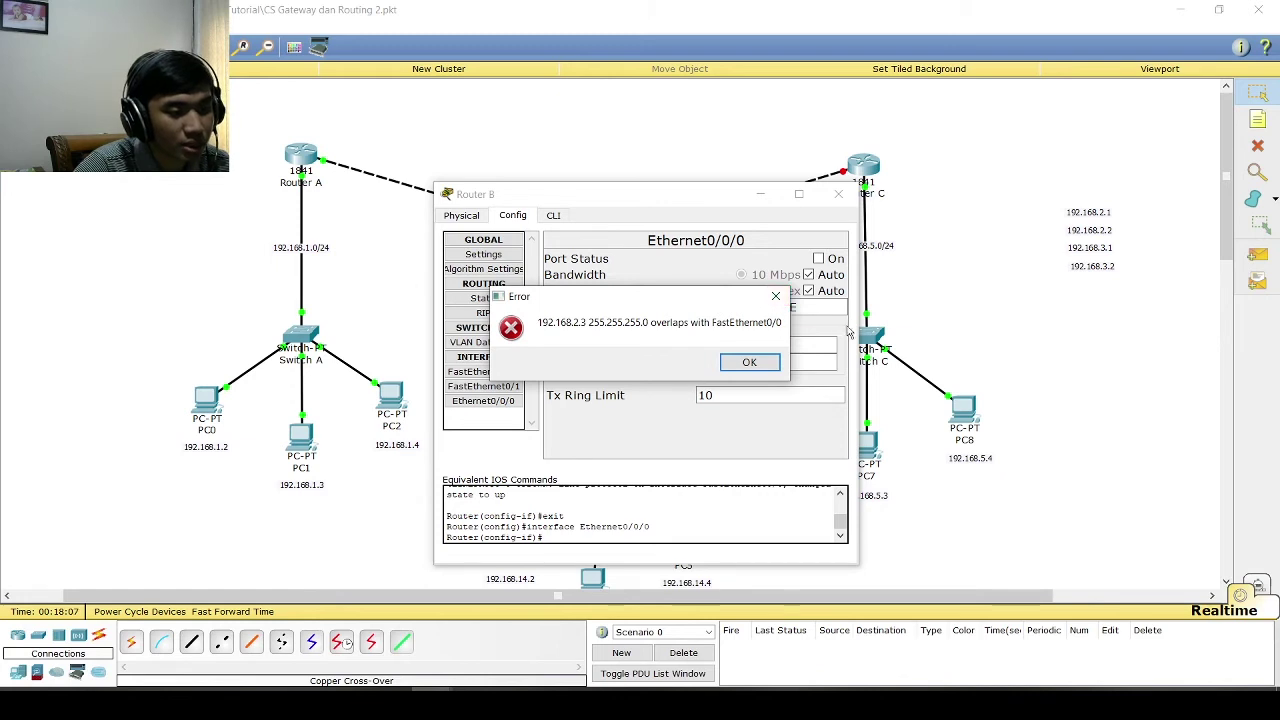
{"action": "left_click", "coordinate": [775, 296]}
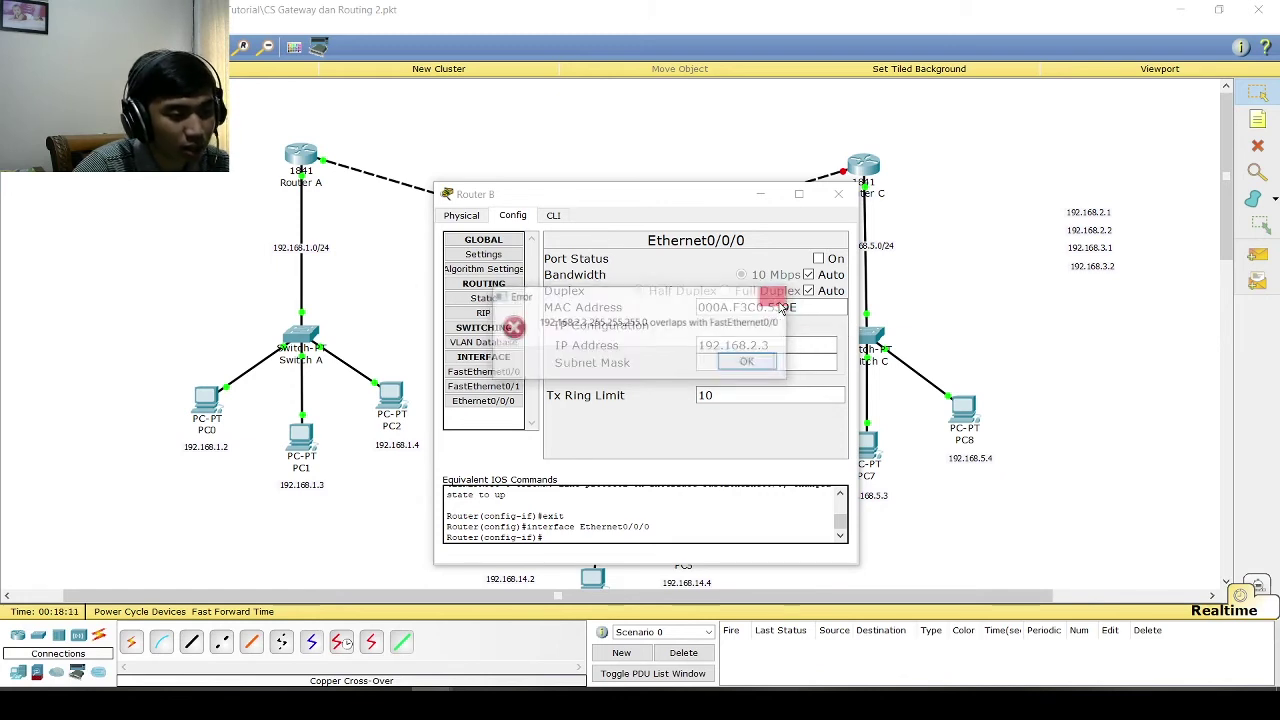
- Switch to the Word document and change Router C's replacement IP address to 192.168.3.1
{"action": "key", "text": "alt+Tab"}
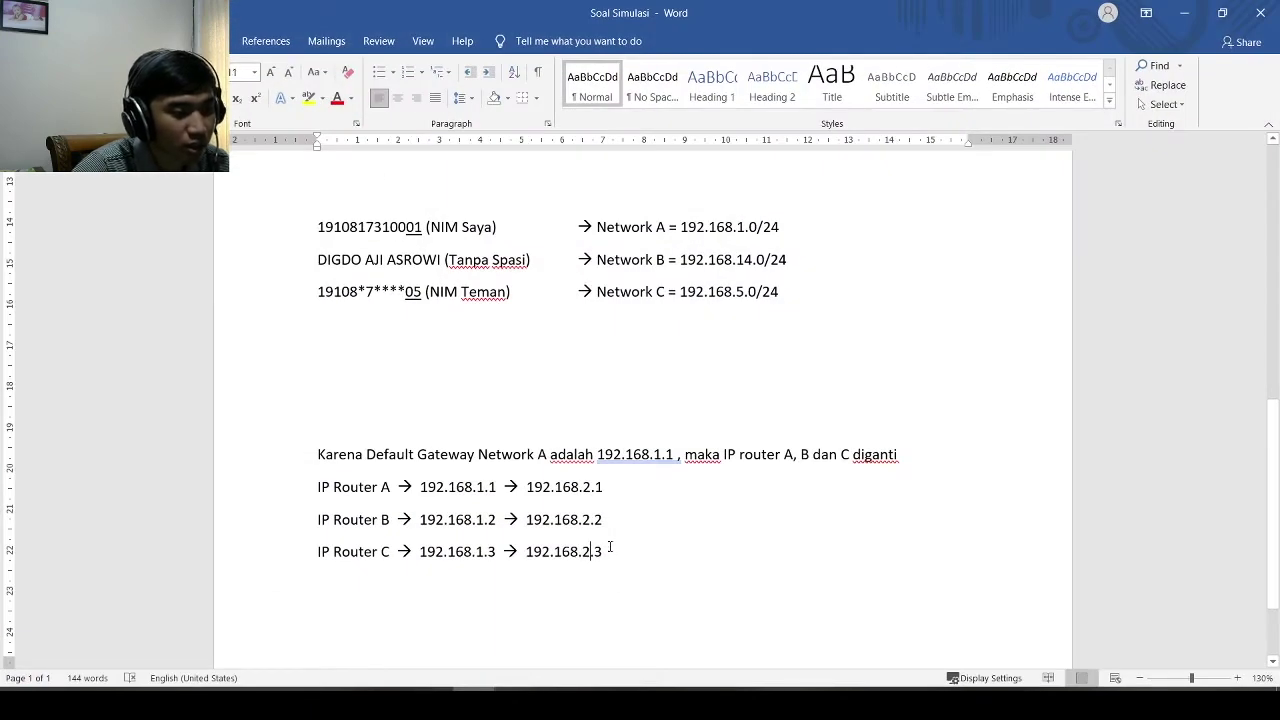
{"action": "key", "text": "BackSpace"}
{"action": "type", "text": "3"}
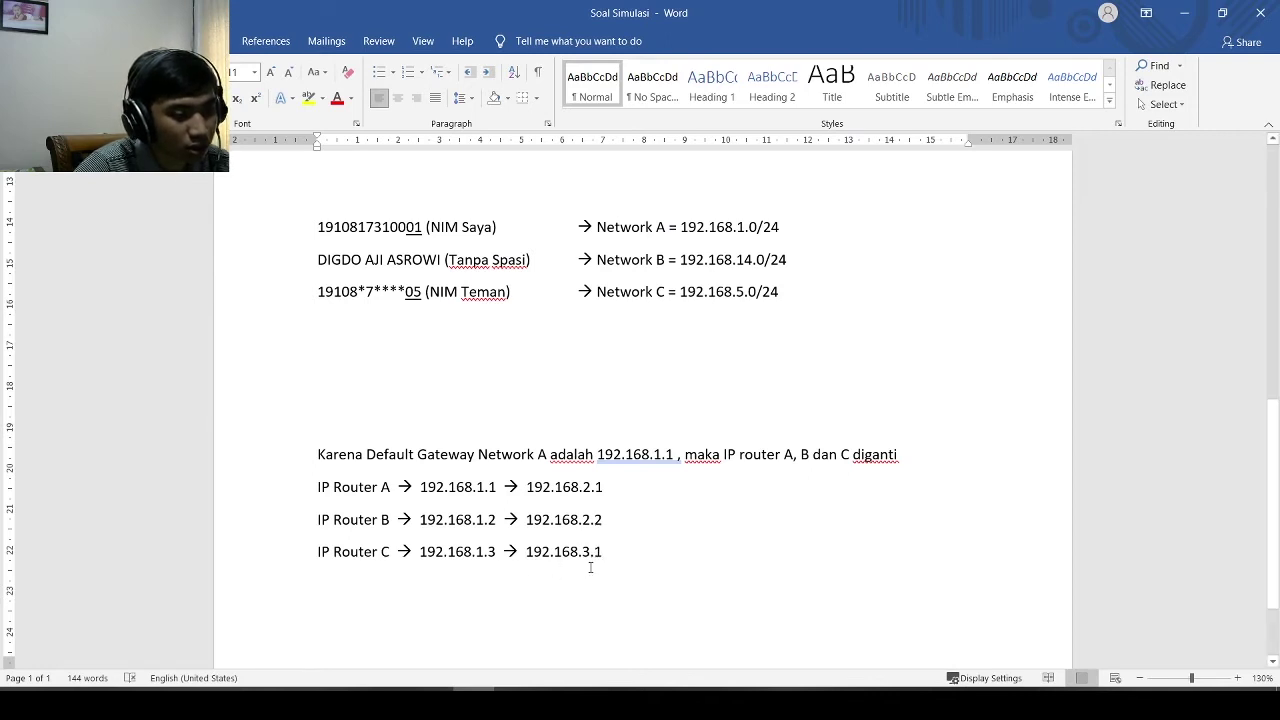
{"action": "left_click", "coordinate": [1183, 13]}
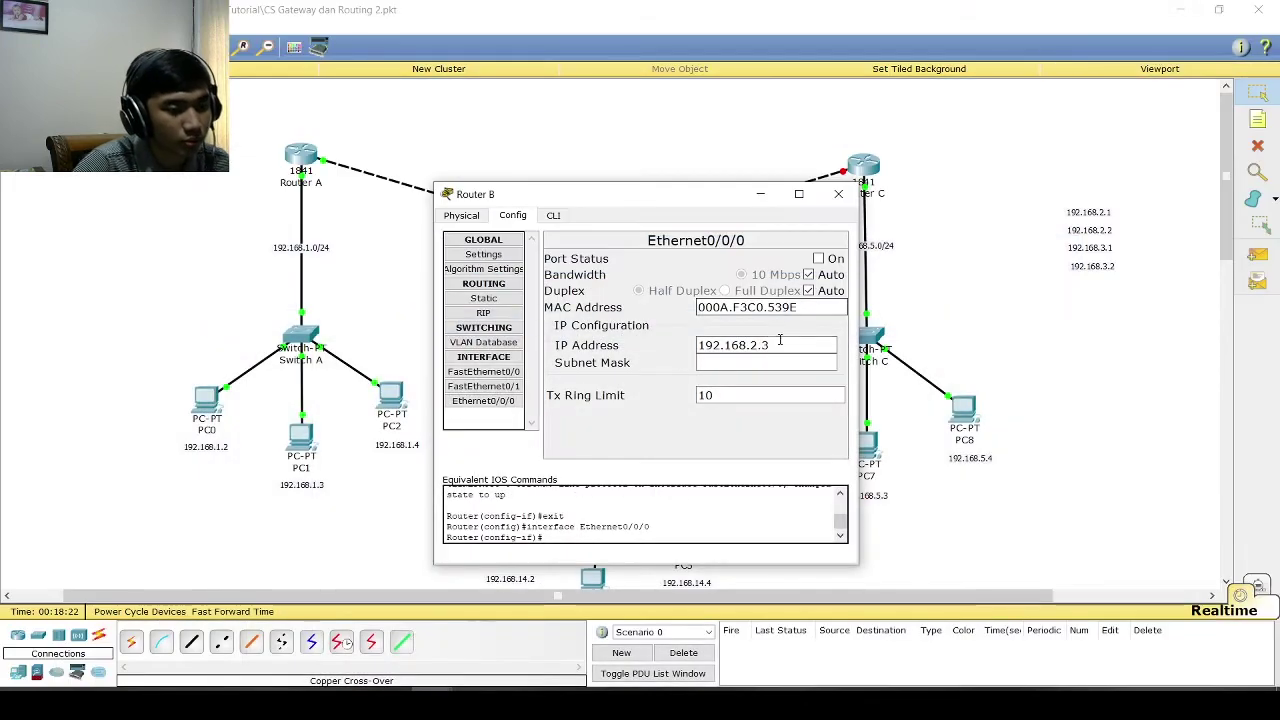
- Give Router B's Ethernet0/0/0 interface IP address 192.168.3.1 with mask 255.255.255.0 and switch the port on
{"action": "key", "text": "BackSpace"}
{"action": "key", "text": "BackSpace"}
{"action": "key", "text": "BackSpace"}
{"action": "type", "text": "3.1"}
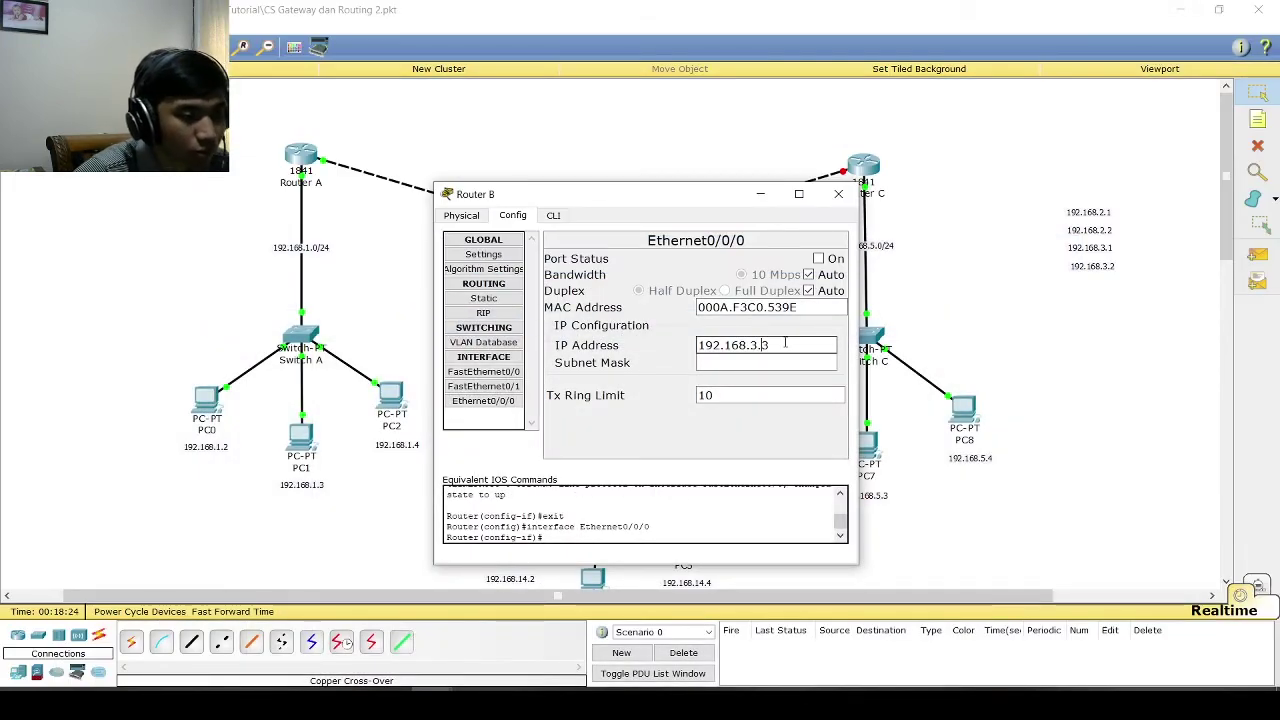
{"action": "left_click", "coordinate": [819, 259]}
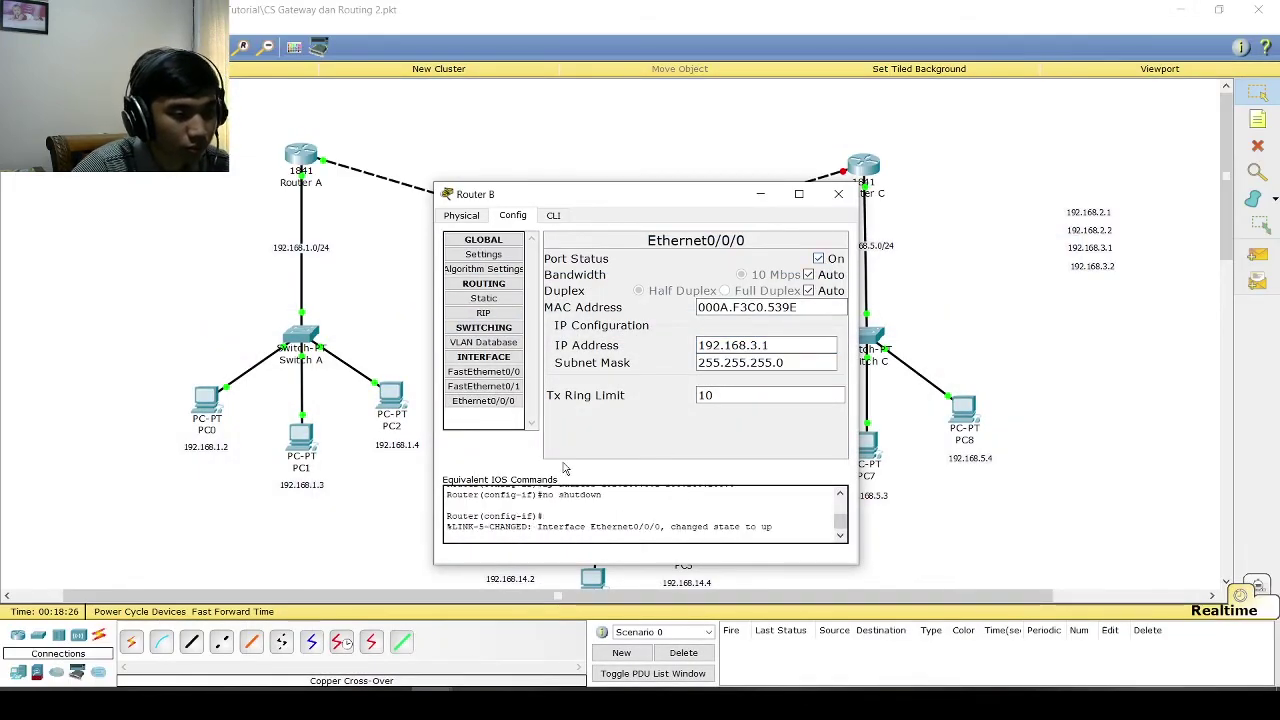
{"action": "left_click", "coordinate": [838, 194]}
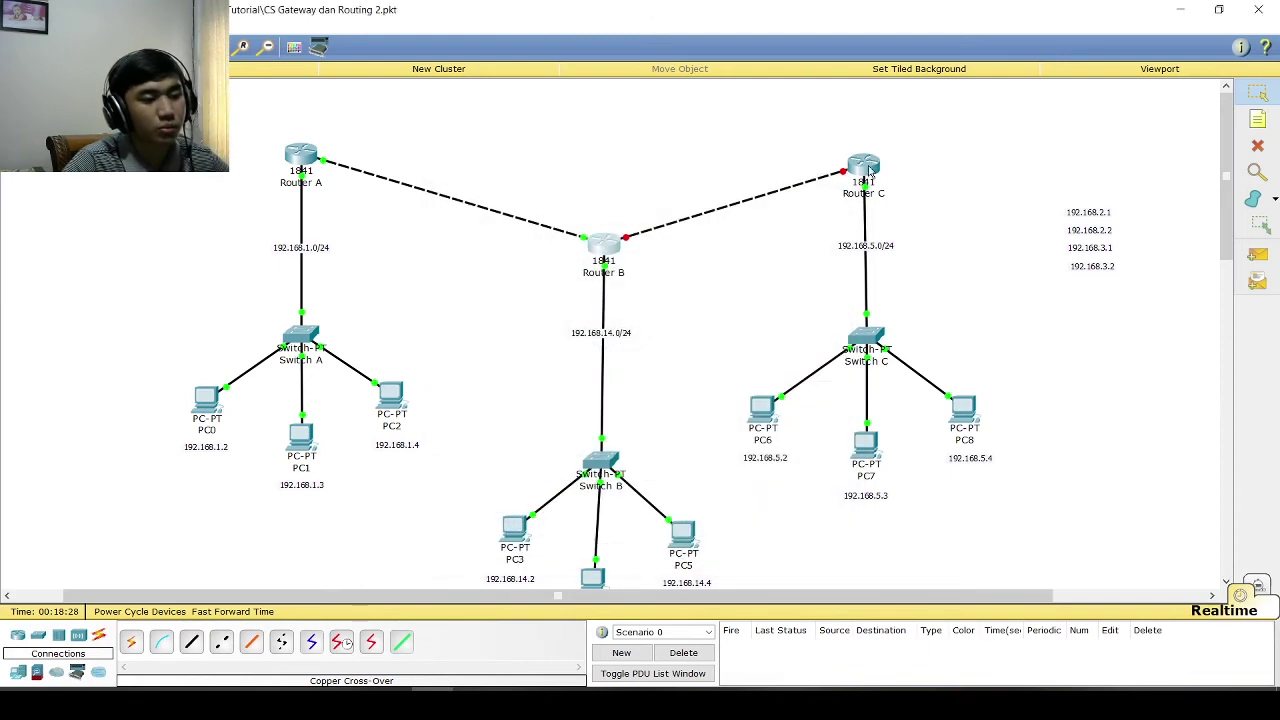
- Check Router C's FastEthernet0/1 settings and open the settings of its FastEthernet0/0 interface
{"action": "left_click", "coordinate": [863, 162]}
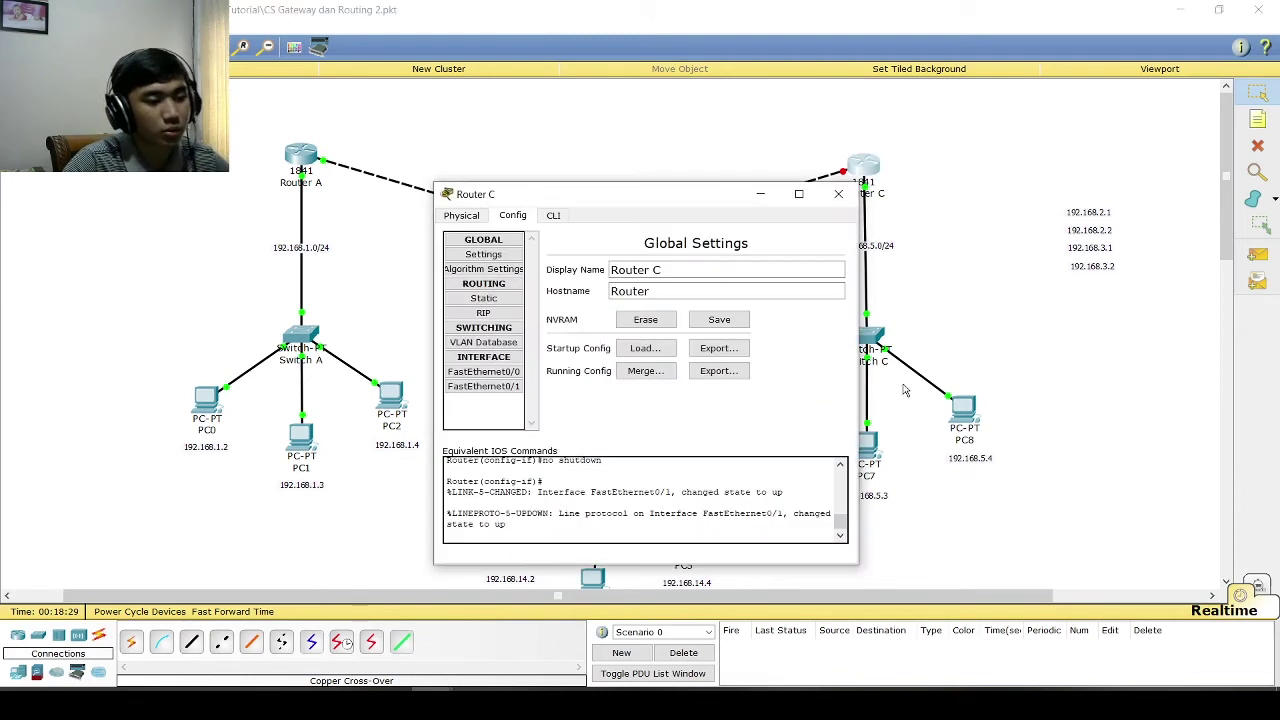
{"action": "left_click", "coordinate": [505, 387]}
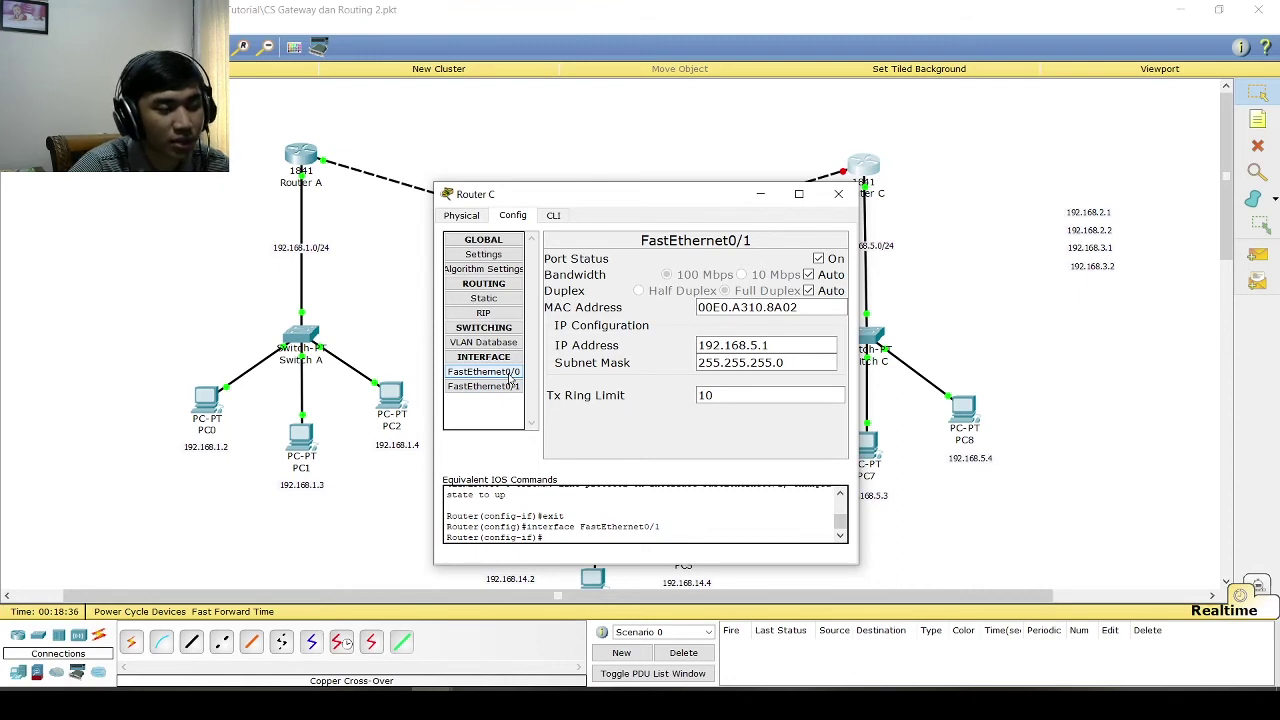
{"action": "left_click", "coordinate": [511, 375]}
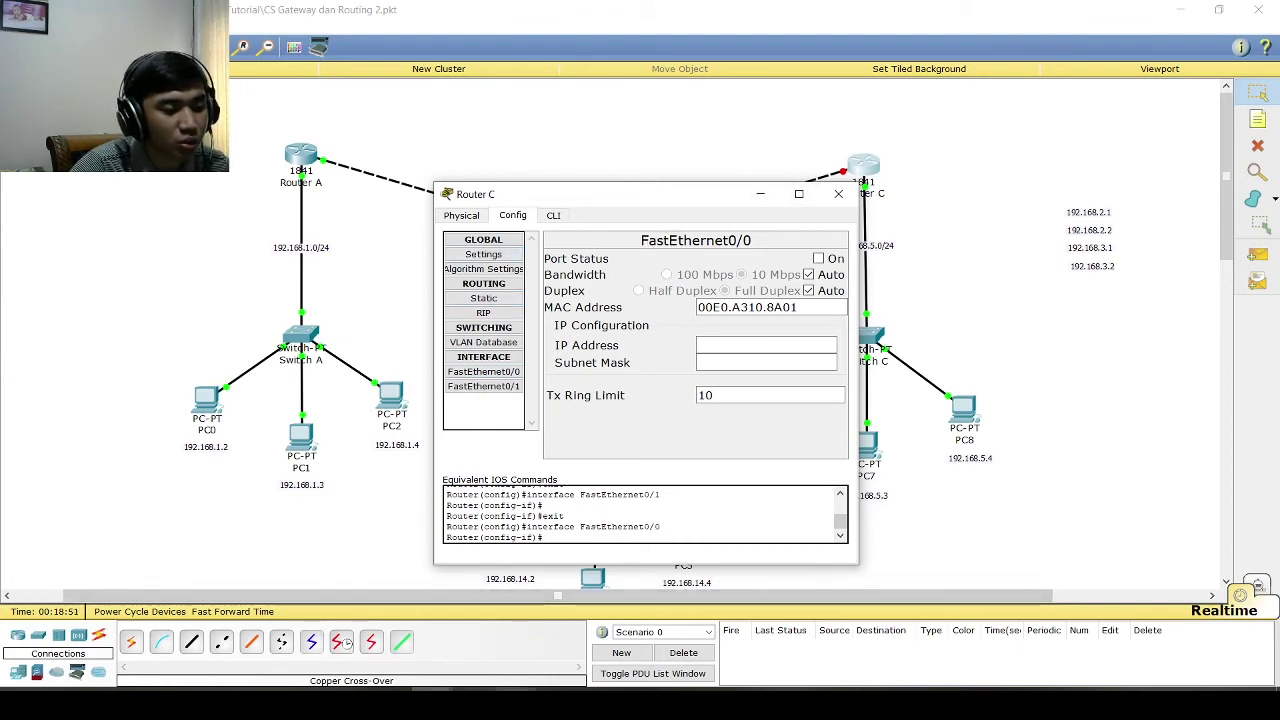
- Switch to the Word document and duplicate the IP Router C line directly below the original
{"action": "key", "text": "alt+Tab"}
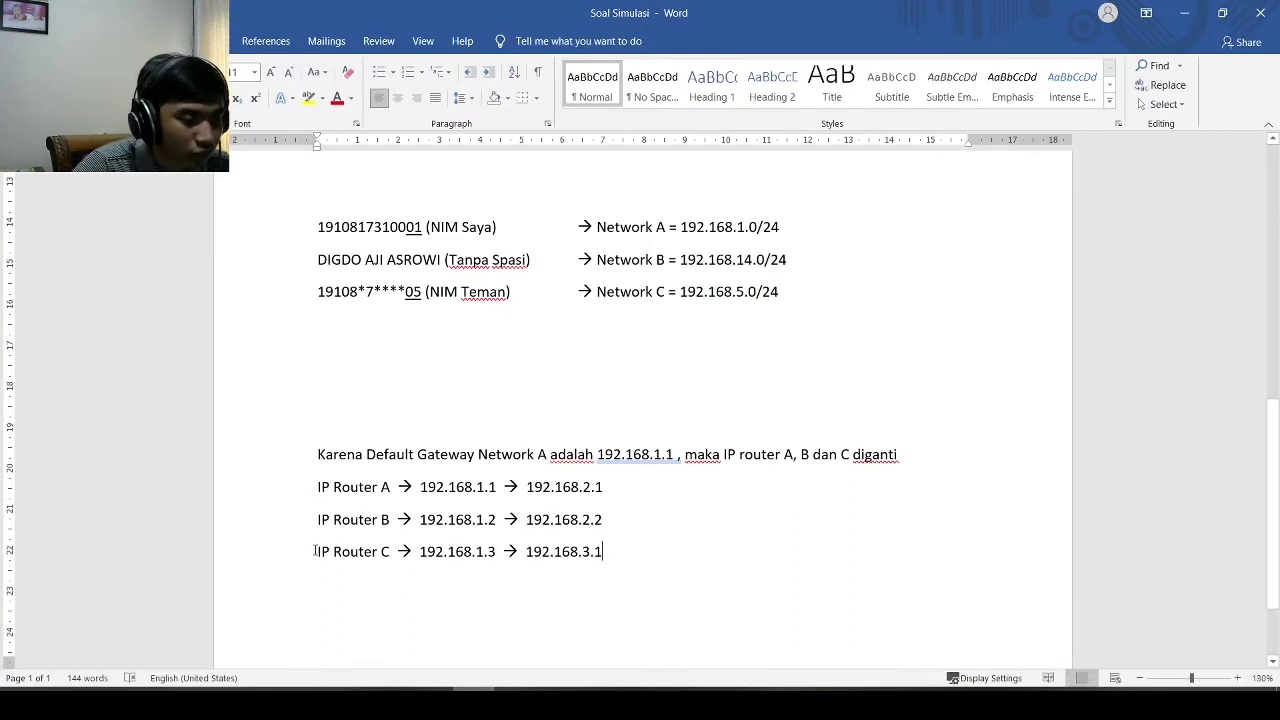
{"action": "left_click_drag", "start_coordinate": [314, 551], "coordinate": [606, 552]}
{"action": "right_click", "coordinate": [558, 552]}
{"action": "left_click", "coordinate": [580, 352]}
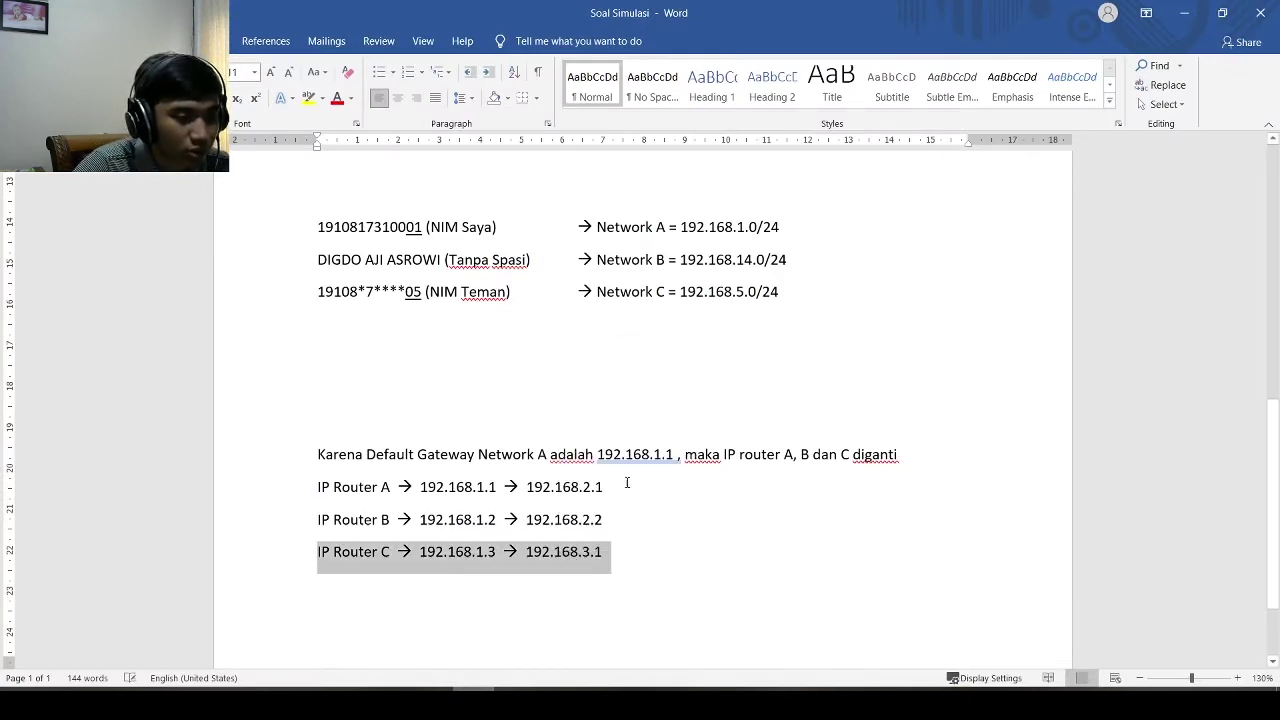
{"action": "left_click", "coordinate": [612, 551]}
{"action": "key", "text": "Return"}
{"action": "key", "text": "ctrl+v"}
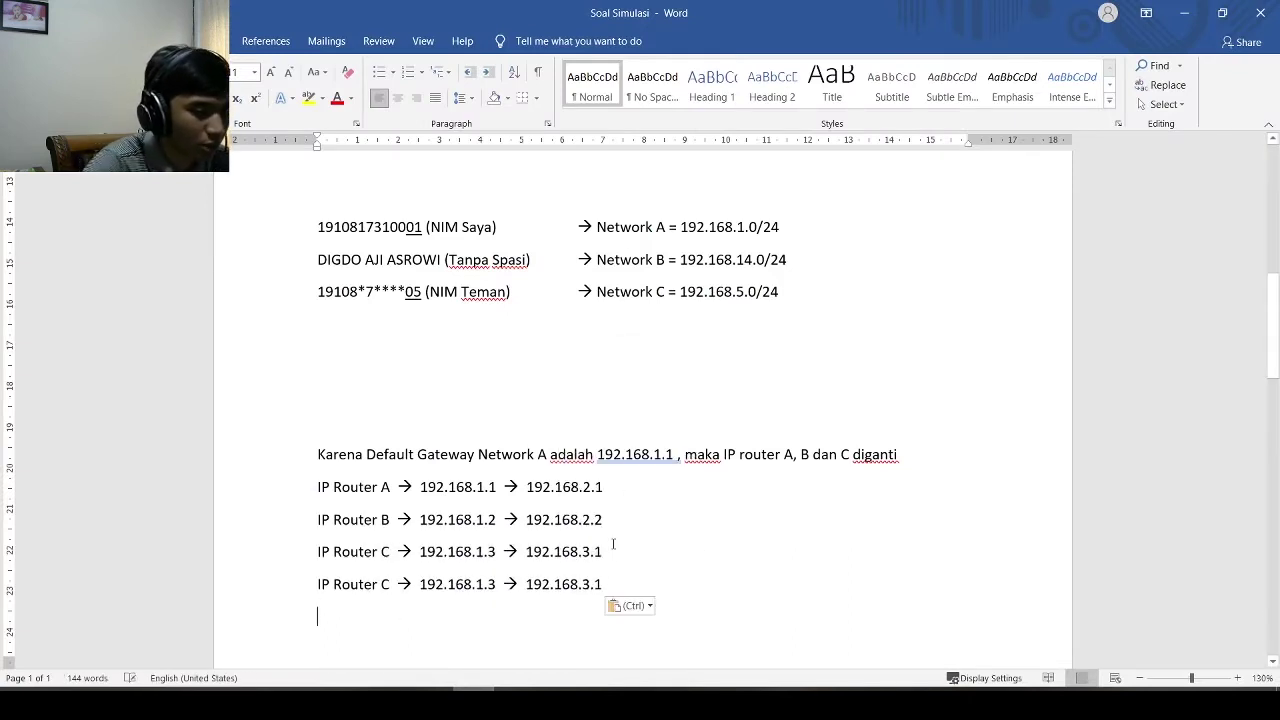
- Edit the duplicated line to read "IP Router C Ke B → 192.168.3.2", removing its second arrow and address
{"action": "left_click", "coordinate": [399, 589]}
{"action": "type", "text": "Ke B"}
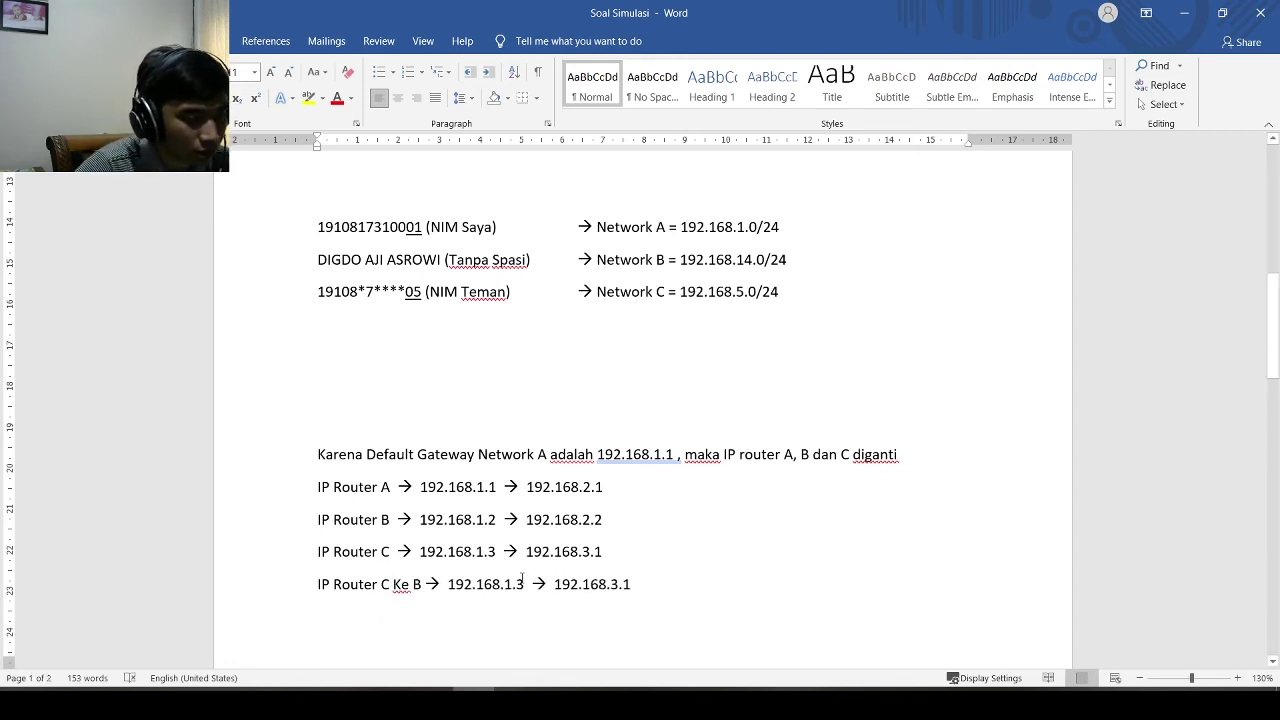
{"action": "left_click", "coordinate": [630, 584], "text": "shift"}
{"action": "key", "text": "BackSpace"}
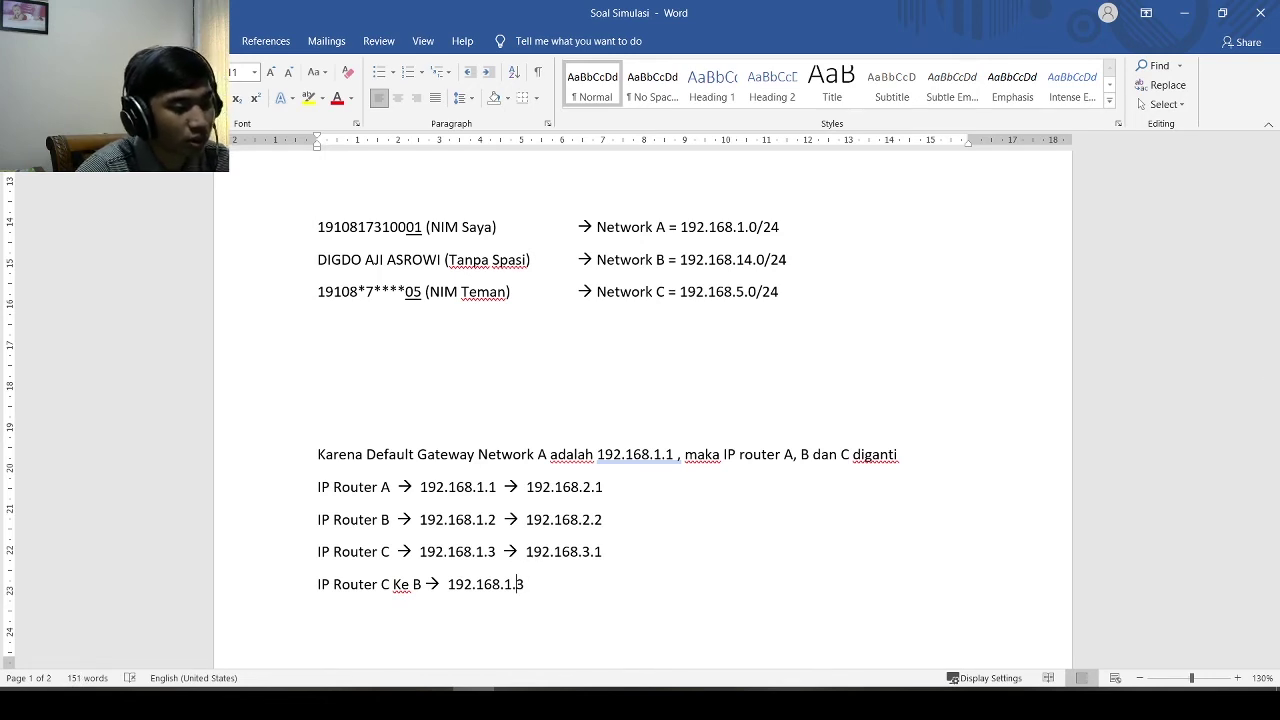
{"action": "key", "text": "BackSpace"}
{"action": "type", "text": "3"}
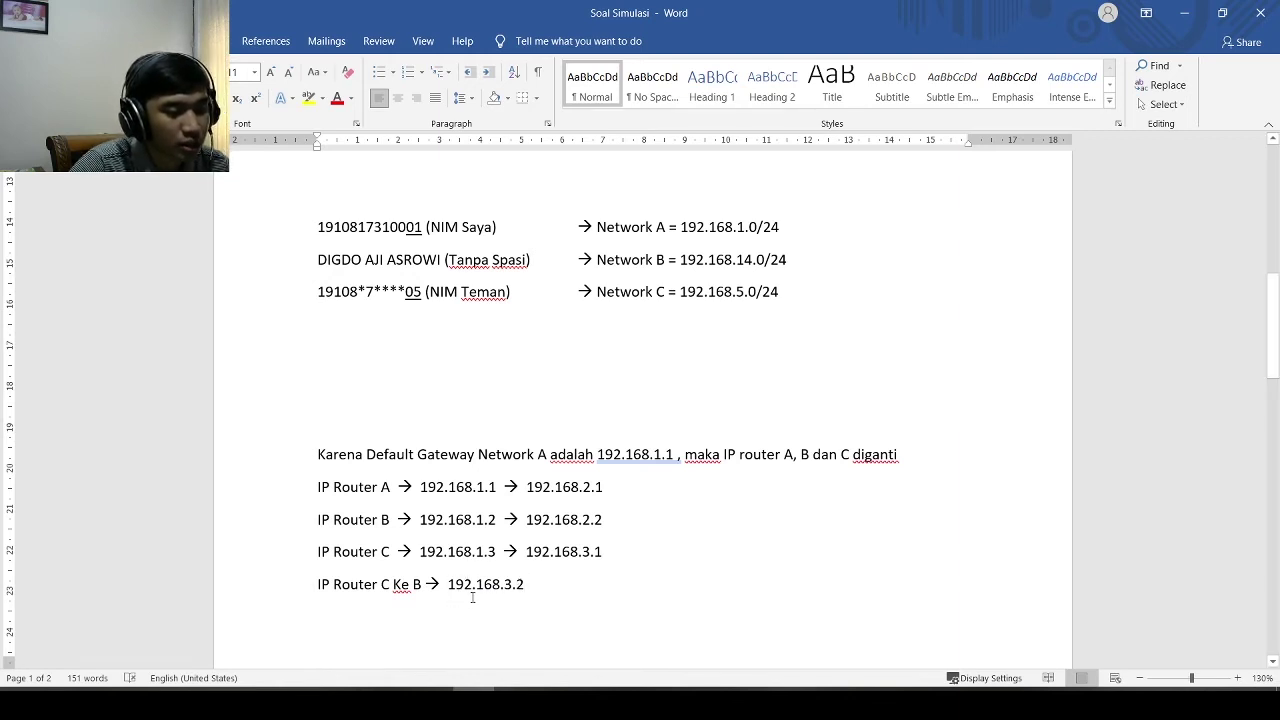
- Return to Packet Tracer and give Router C's FastEthernet0/0 IP address 192.168.3.2 with mask 255.255.255.0, switching the port on
{"action": "left_click", "coordinate": [1184, 13]}
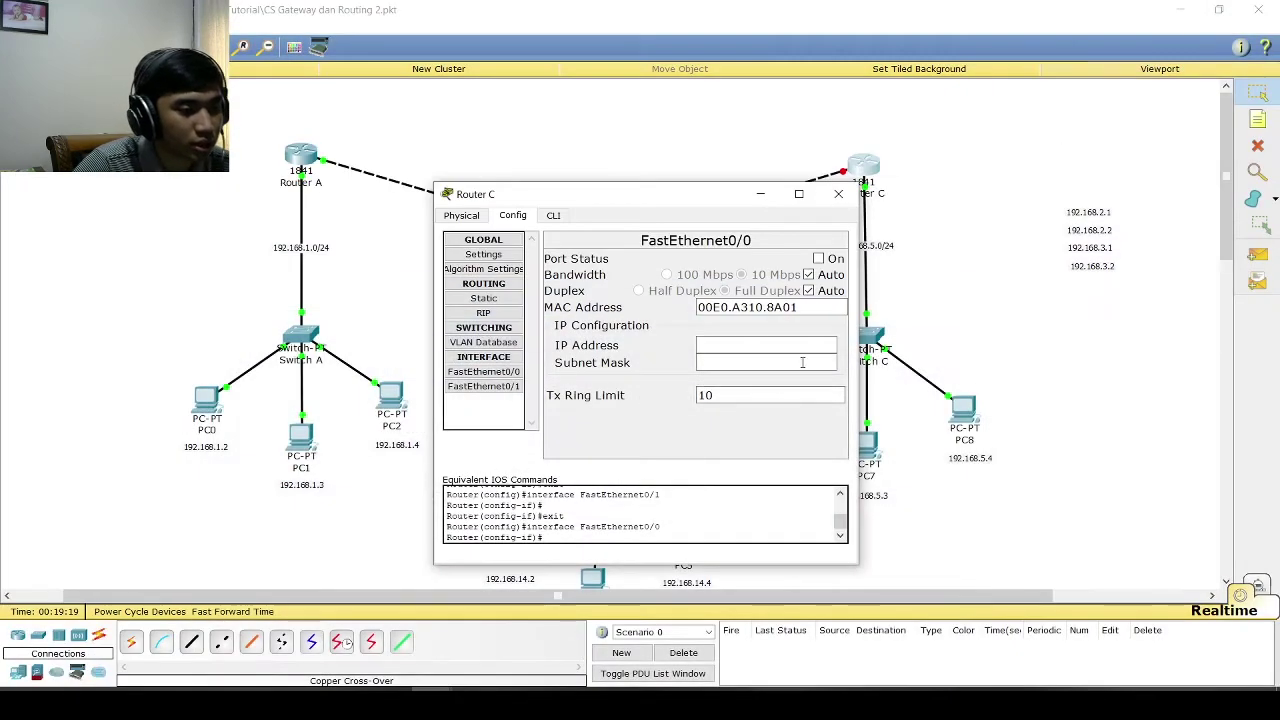
{"action": "left_click", "coordinate": [786, 350]}
{"action": "type", "text": "192"}
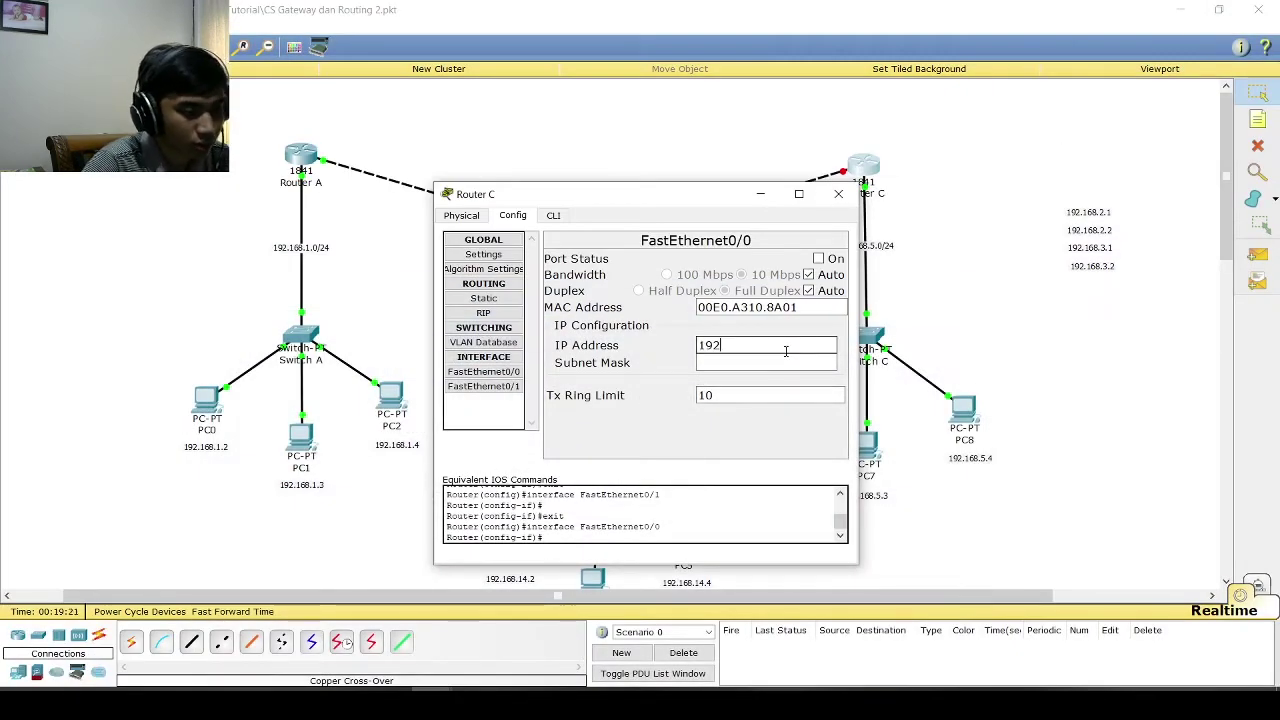
{"action": "type", "text": ".168.3.2"}
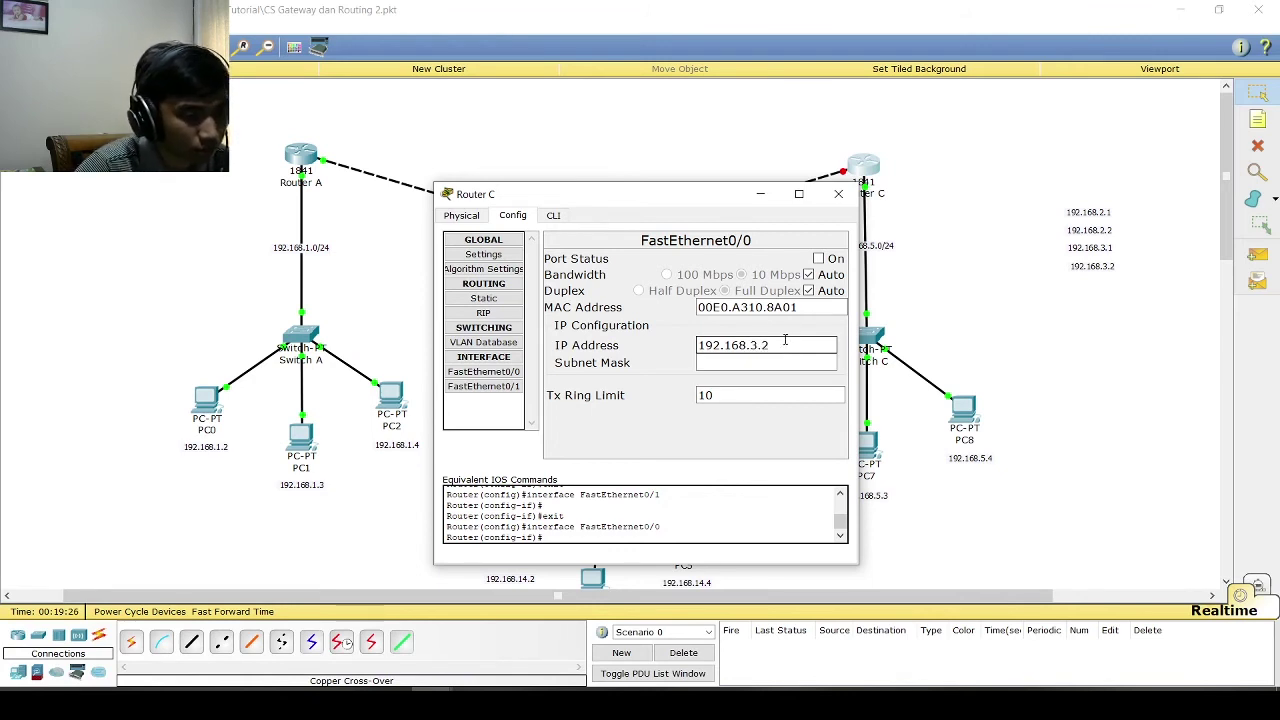
{"action": "left_click", "coordinate": [819, 258]}
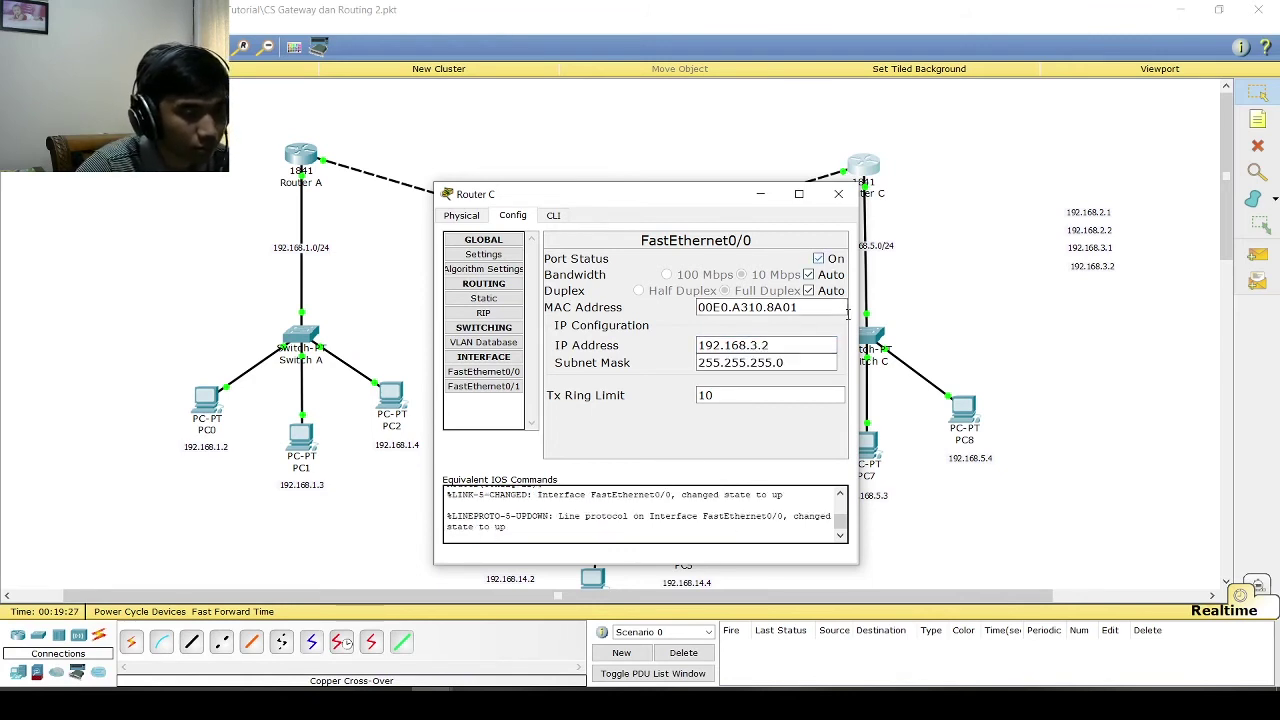
{"action": "left_click", "coordinate": [839, 194]}
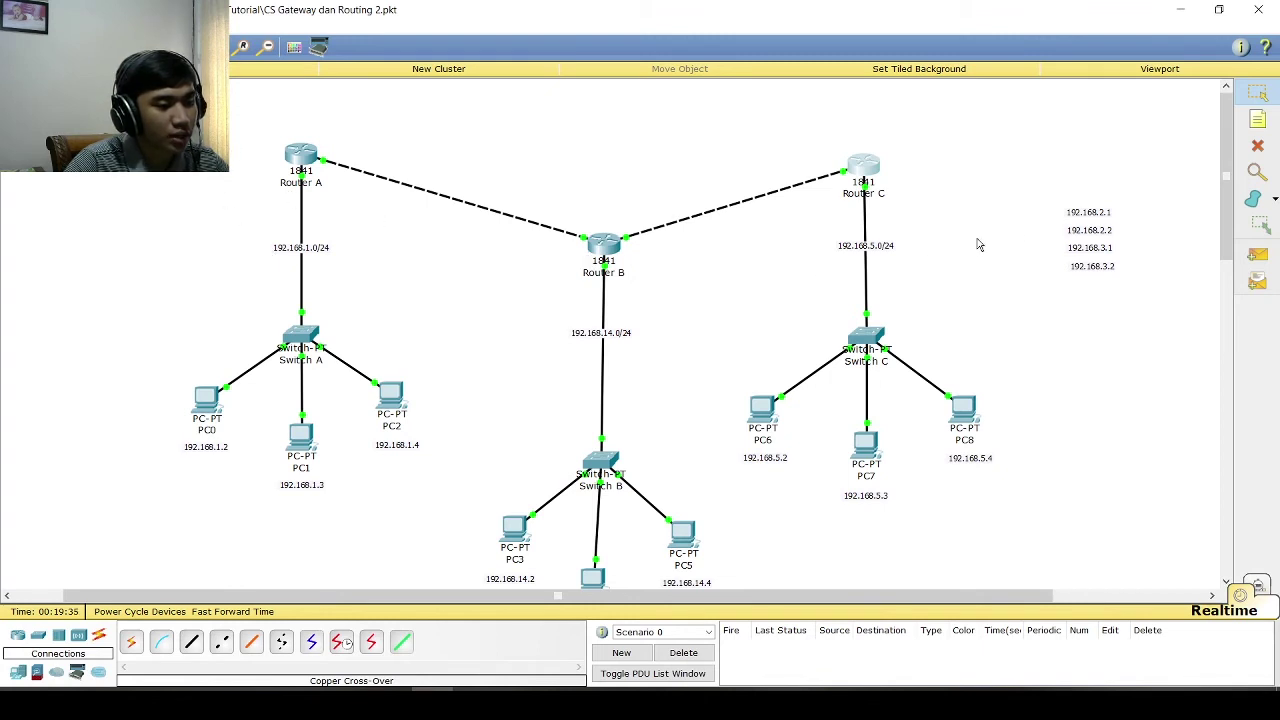
- Move label 192.168.2.1 beside Router A, 192.168.2.2 and 192.168.3.1 beside Router B's two router links, and 192.168.3.2 beside Router C
{"action": "left_click_drag", "start_coordinate": [1105, 220], "coordinate": [370, 177]}
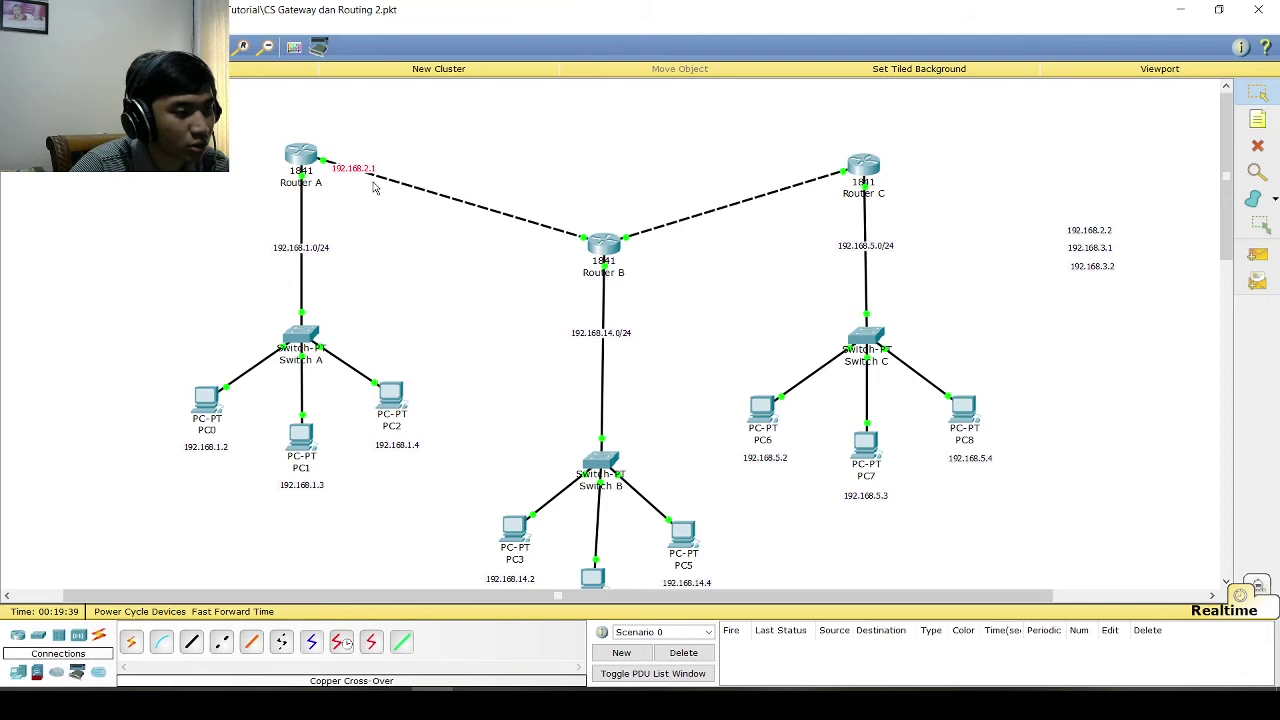
{"action": "left_click_drag", "start_coordinate": [1105, 236], "coordinate": [560, 230]}
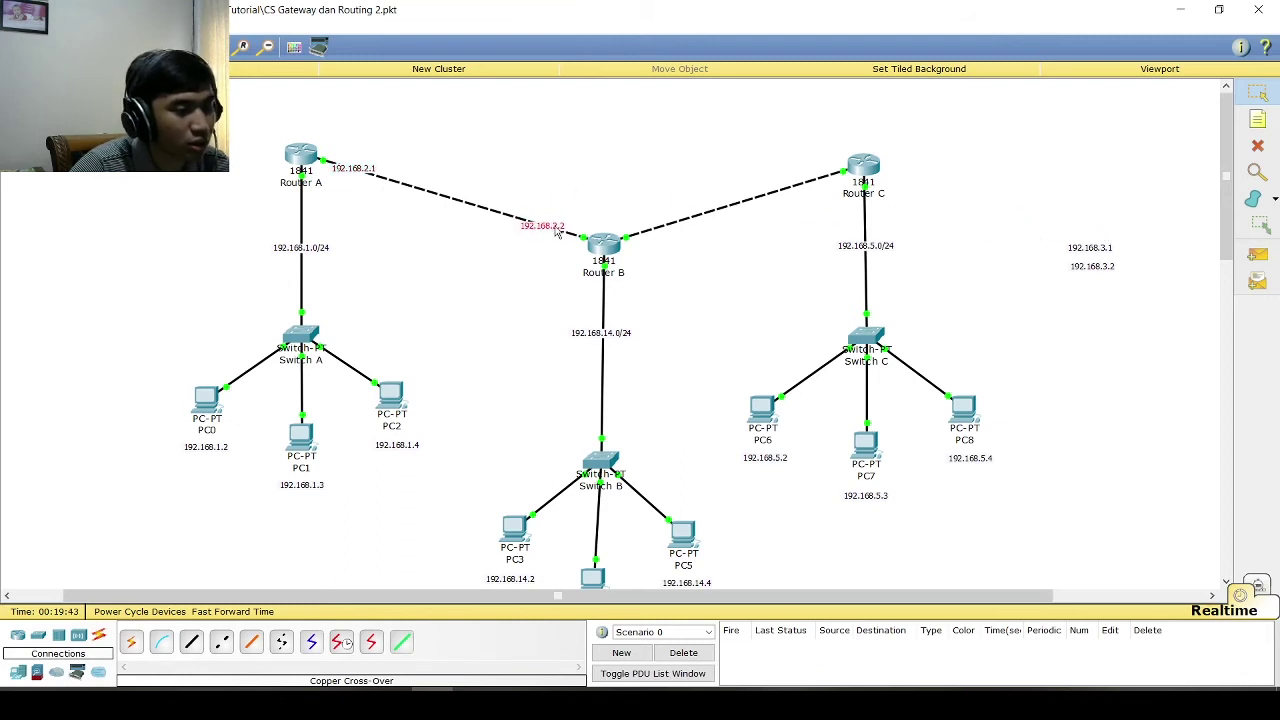
{"action": "left_click_drag", "start_coordinate": [1092, 250], "coordinate": [654, 234]}
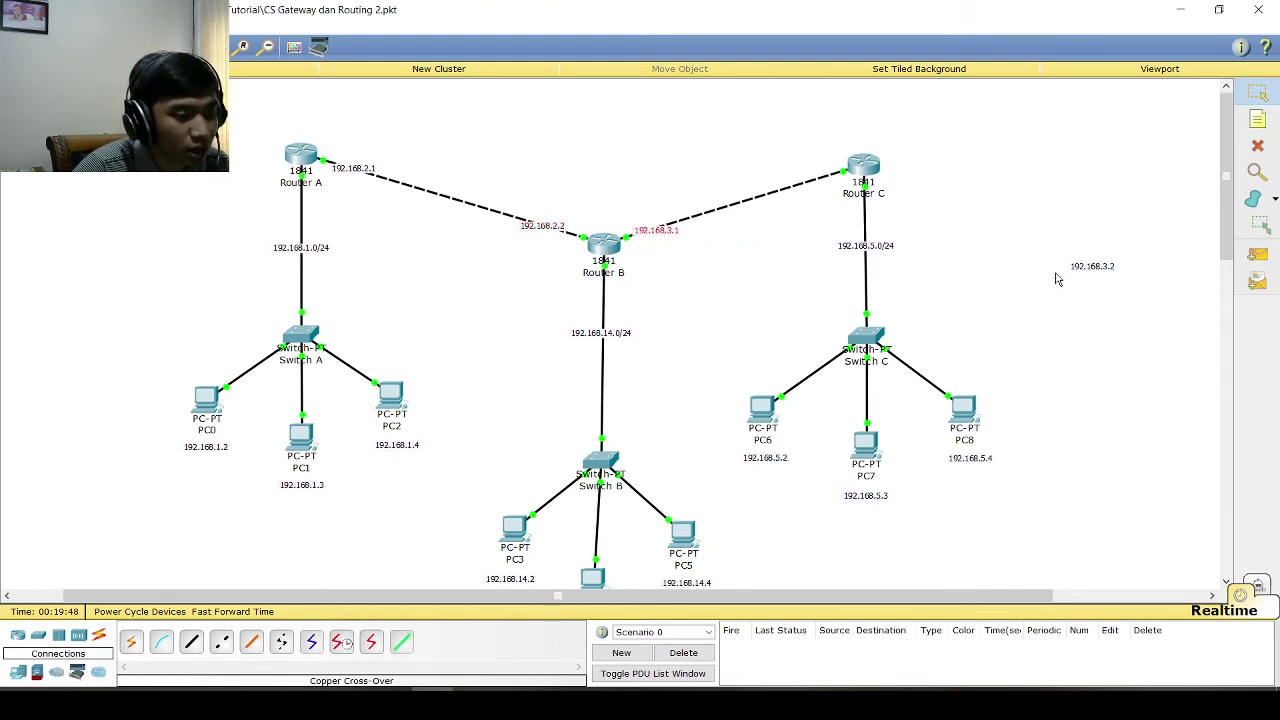
{"action": "left_click_drag", "start_coordinate": [1122, 271], "coordinate": [826, 186]}
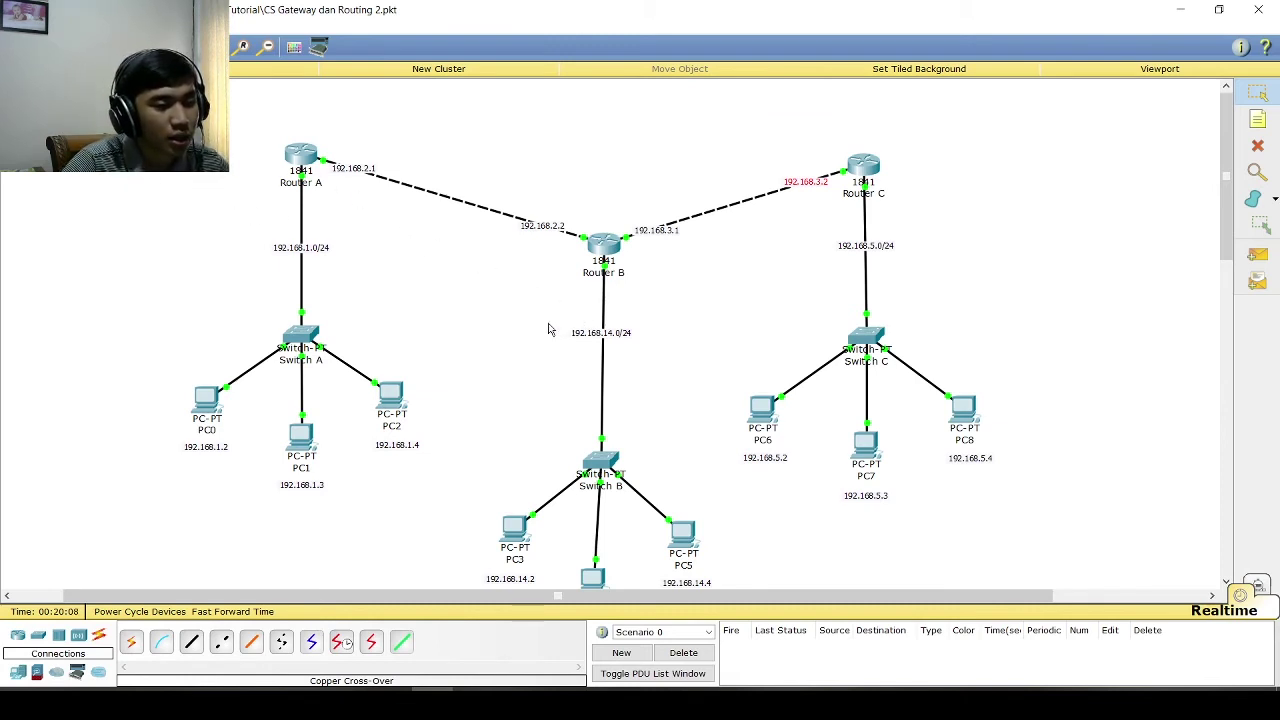
- Add a static route on Router A to network 192.168.14.0, mask 255.255.255.0, with next hop 192.168.2.2
{"action": "left_click", "coordinate": [303, 158]}
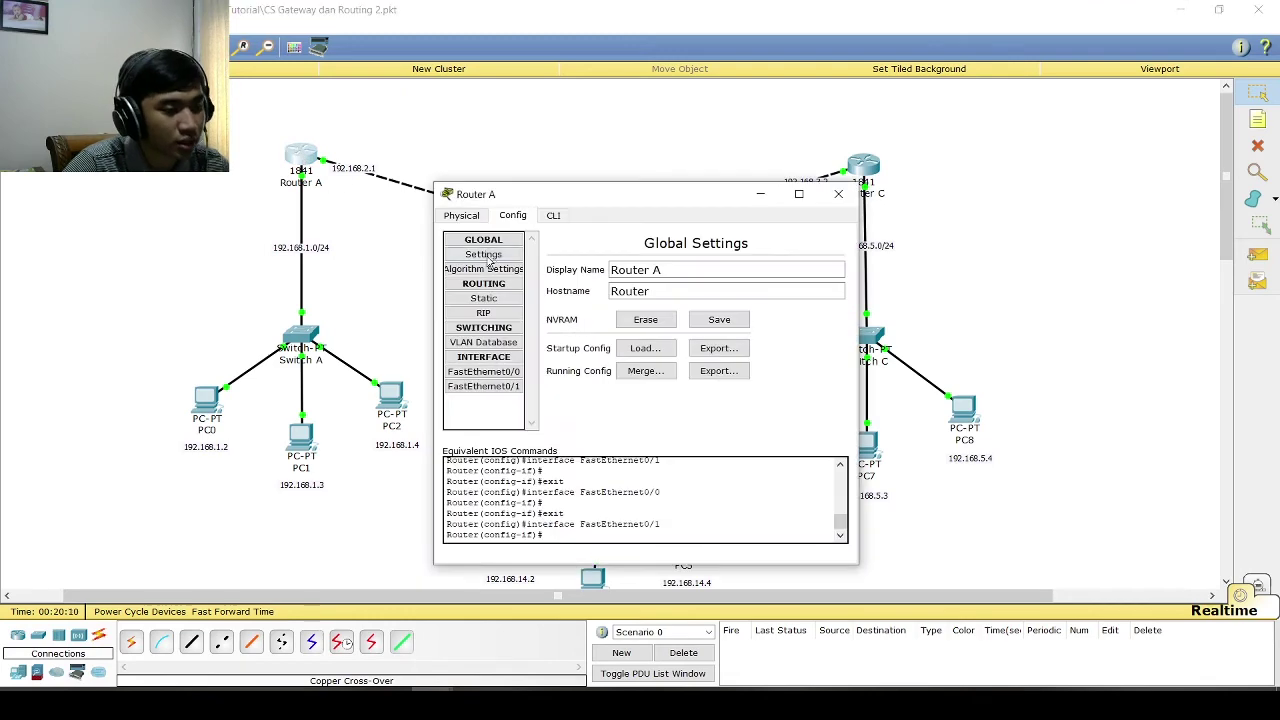
{"action": "left_click", "coordinate": [484, 299]}
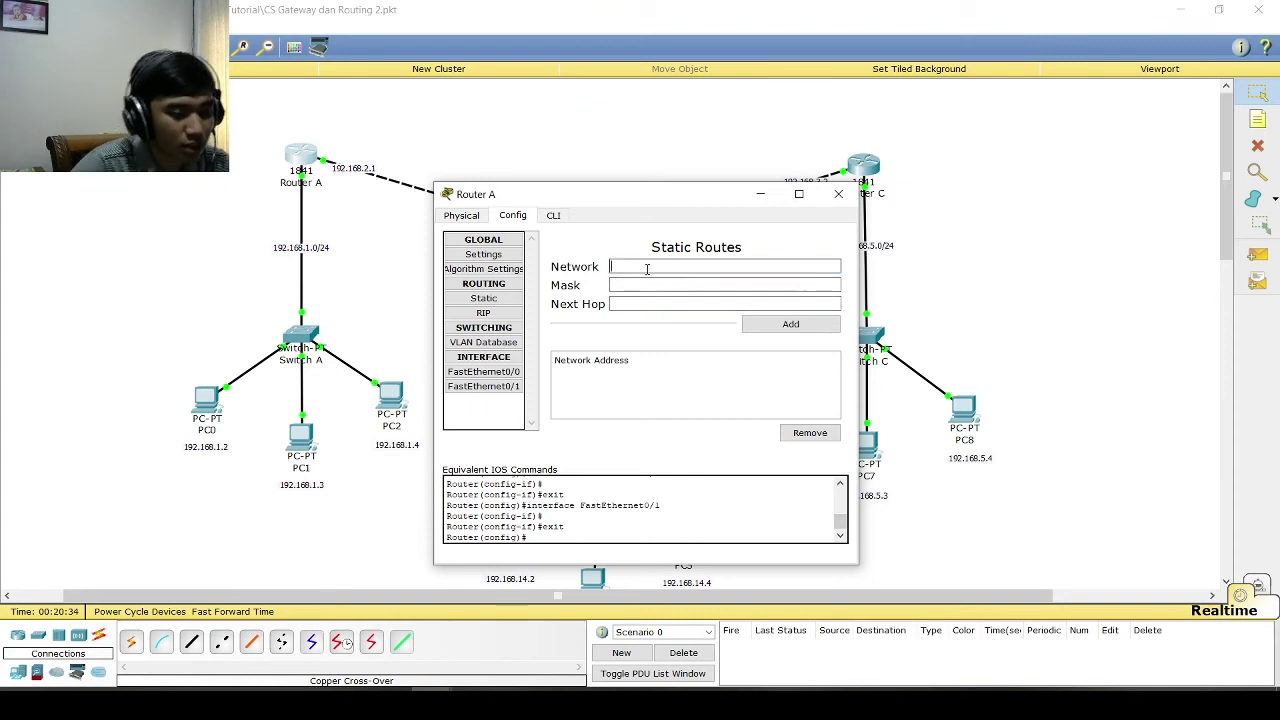
{"action": "type", "text": "192.168"}
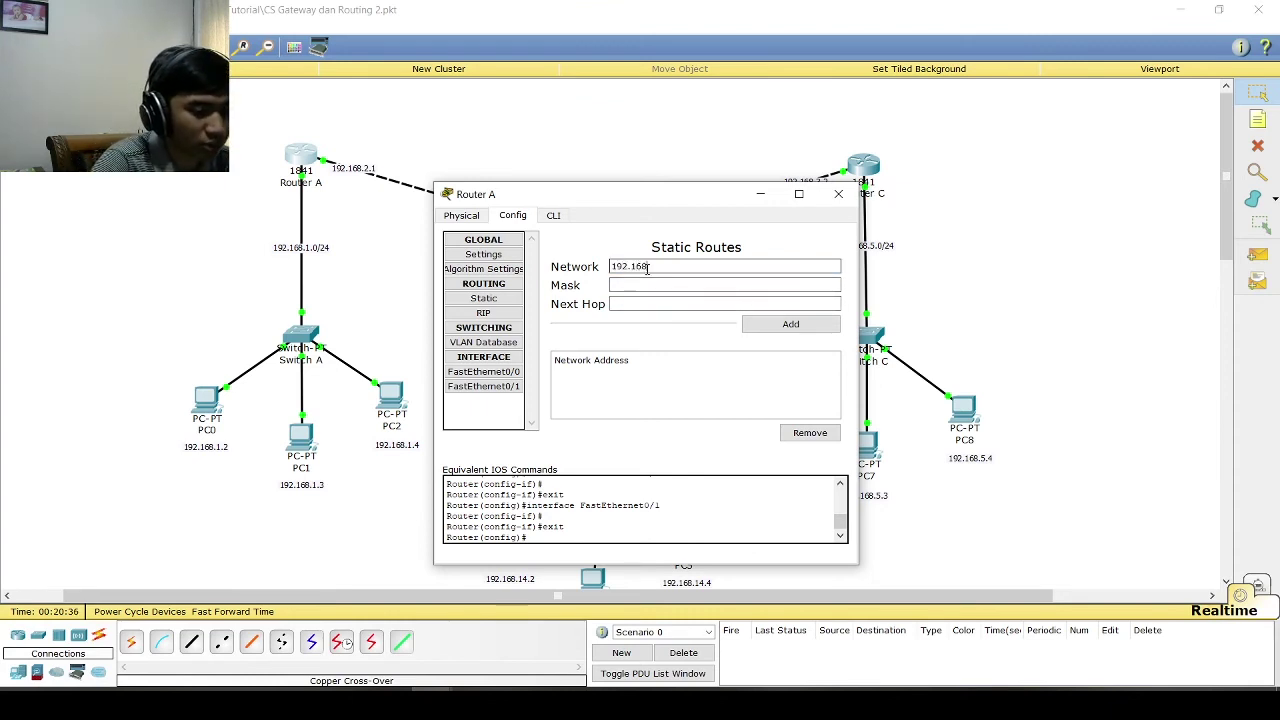
{"action": "type", "text": ".14.0"}
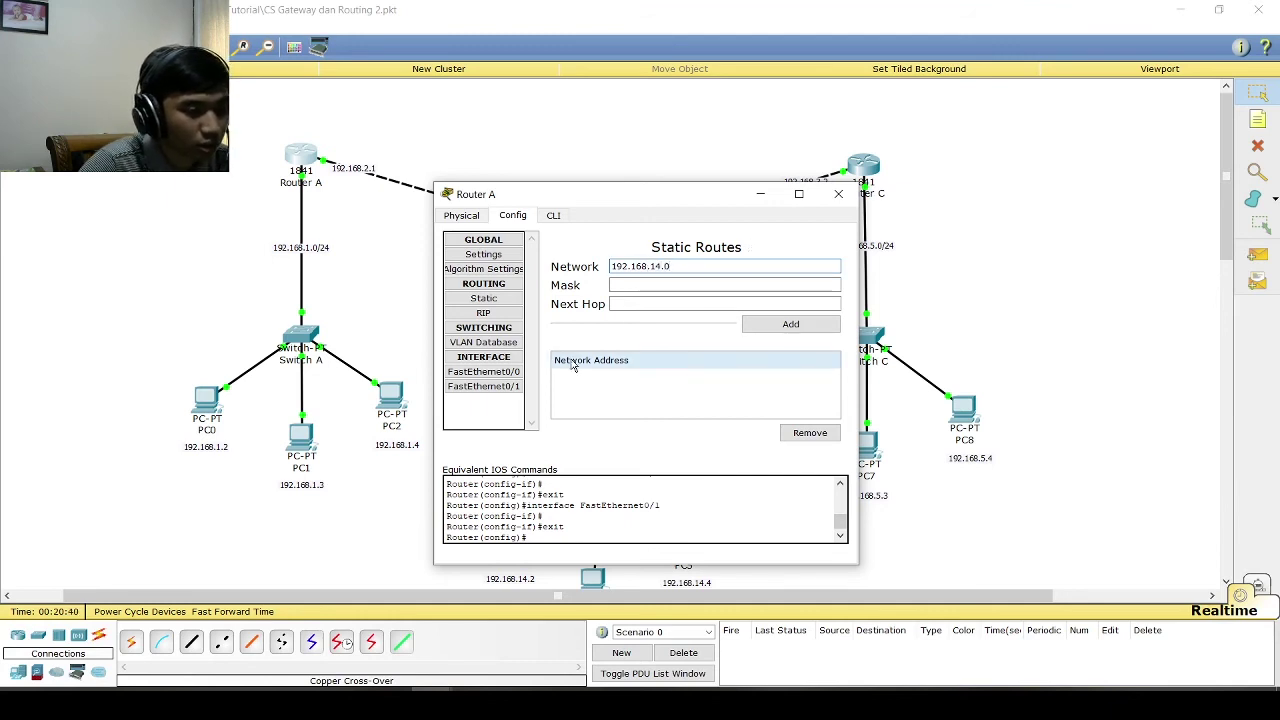
{"action": "left_click", "coordinate": [690, 287]}
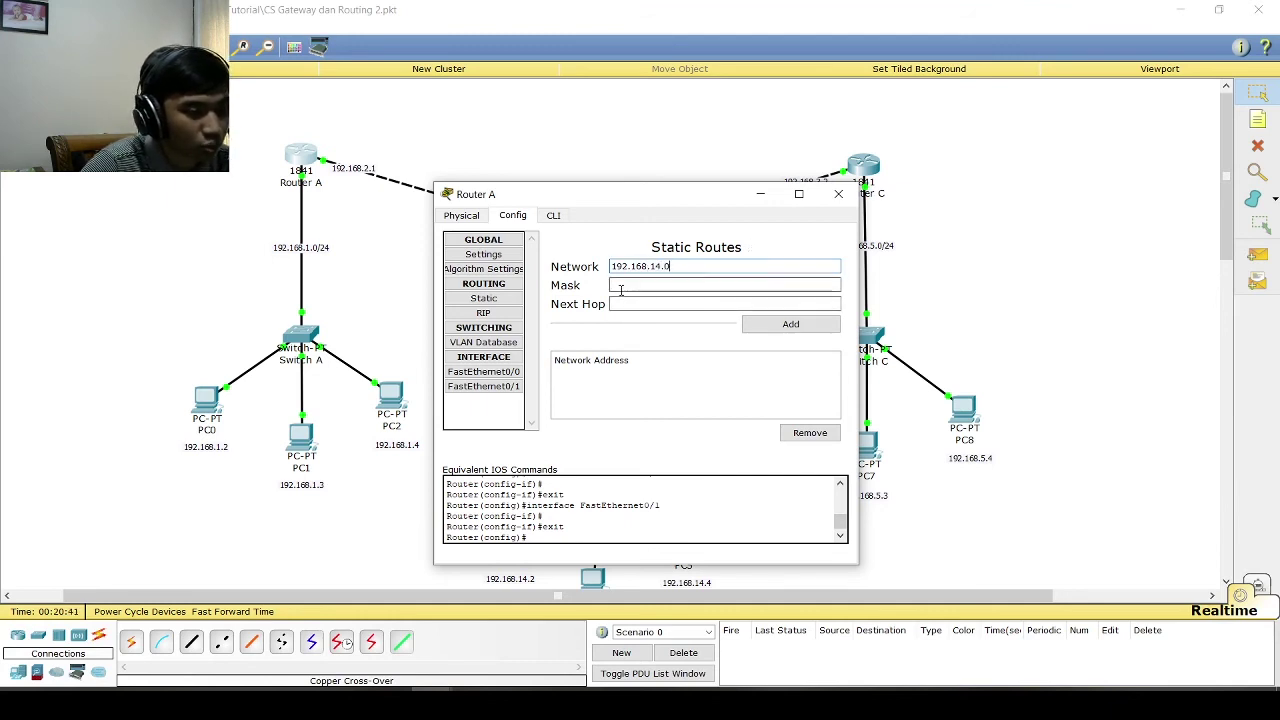
{"action": "type", "text": "2555"}
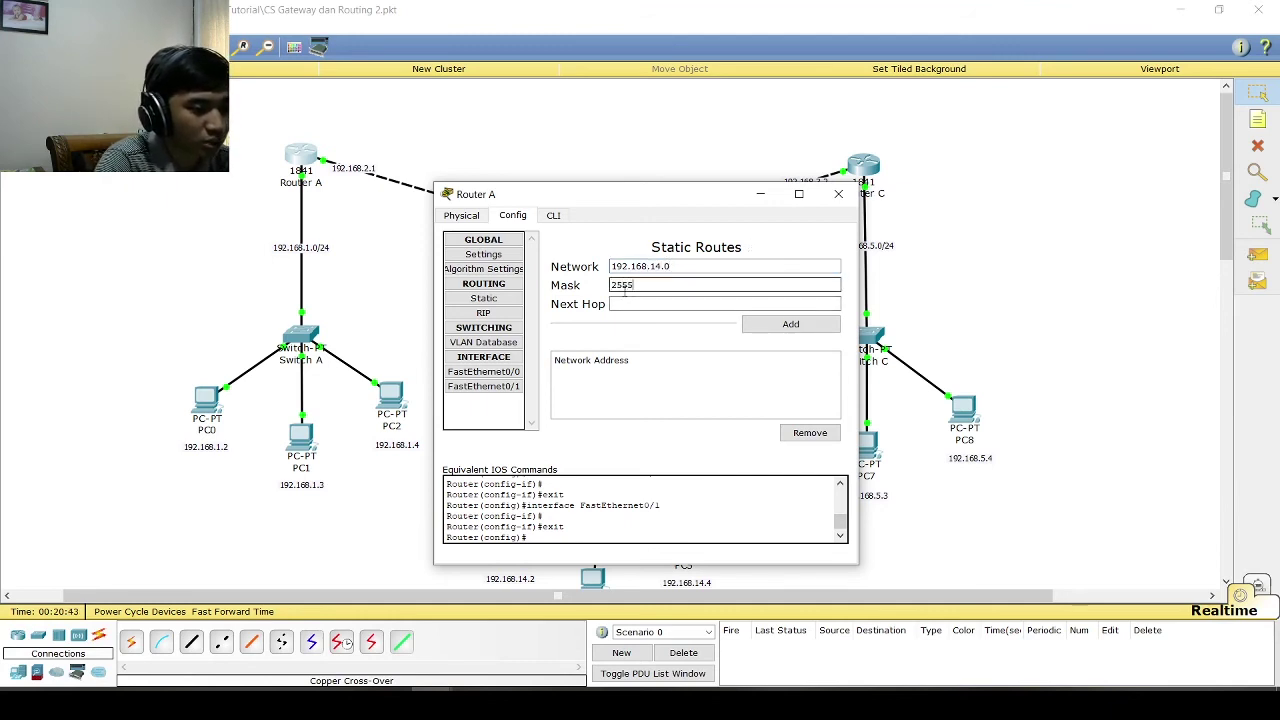
{"action": "key", "text": "BackSpace"}
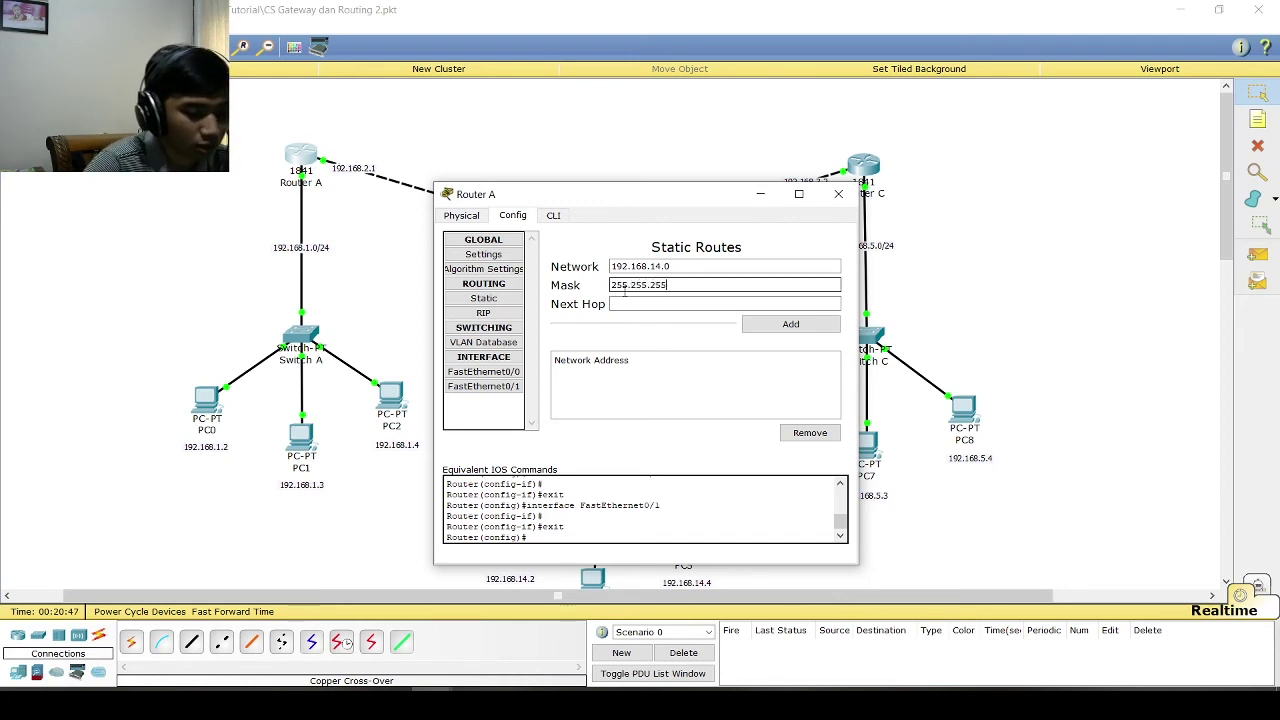
{"action": "left_click", "coordinate": [641, 304]}
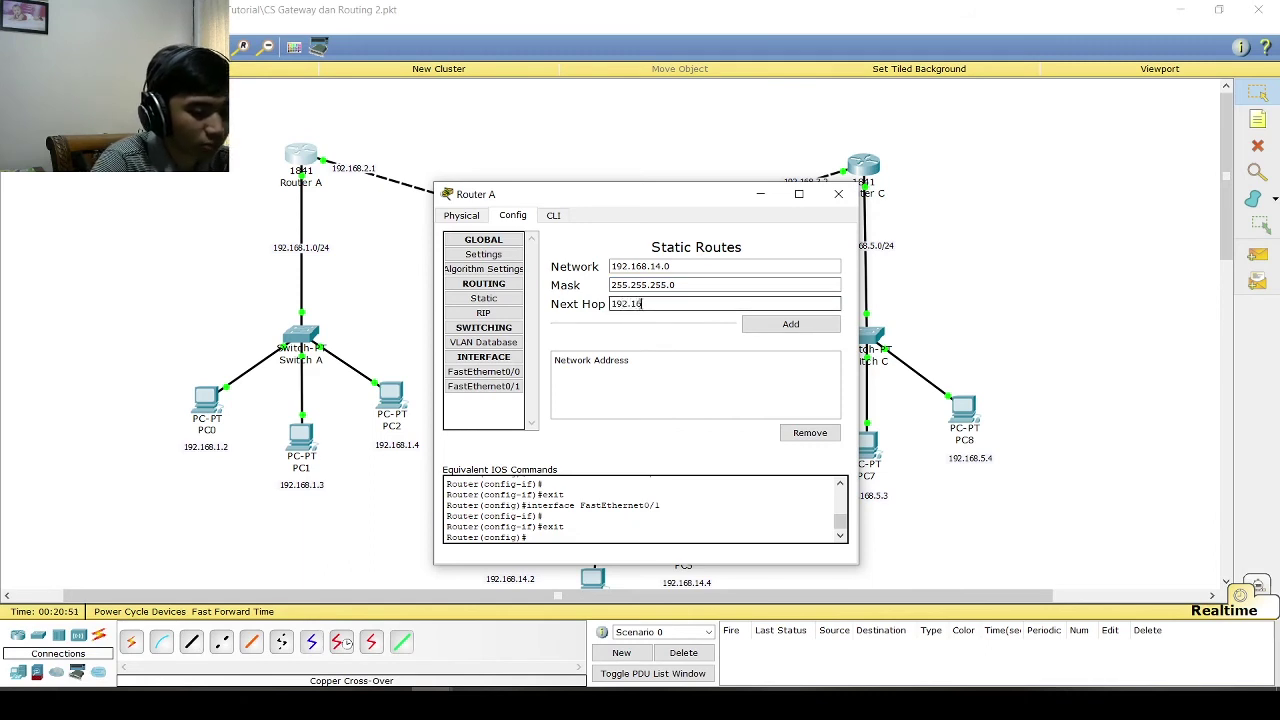
{"action": "type", "text": "192.168."}
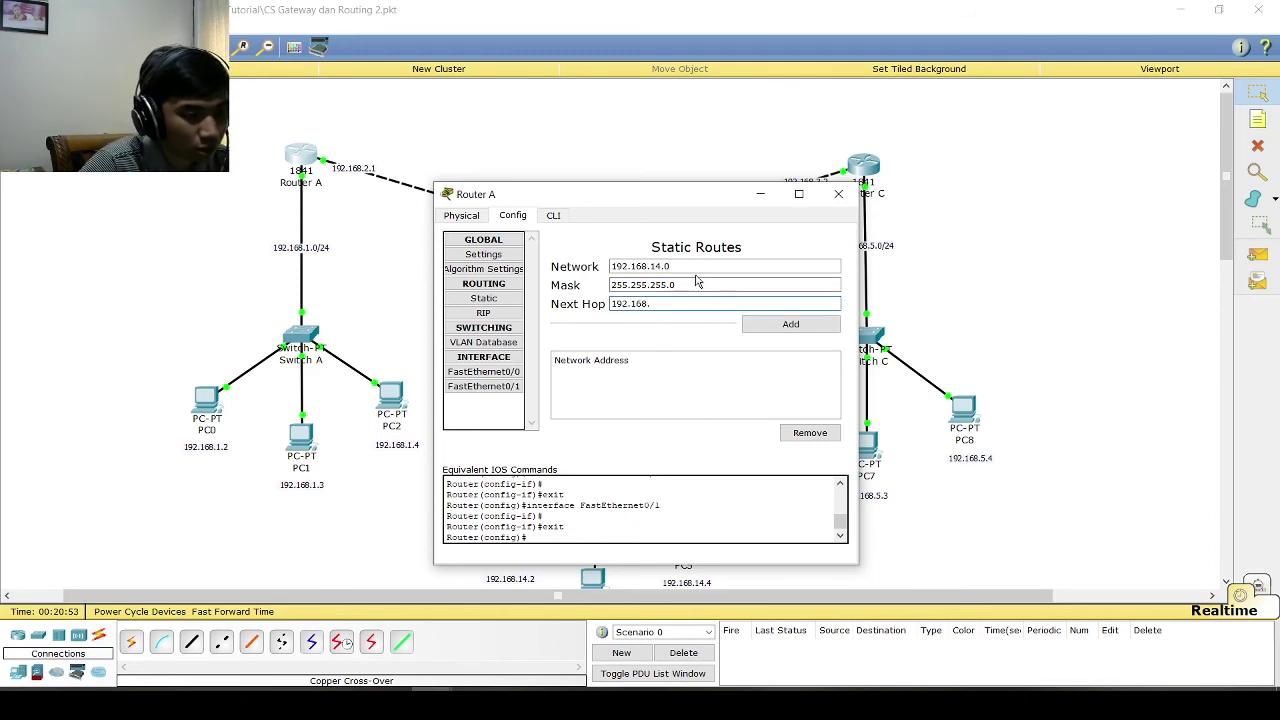
{"action": "type", "text": "2."}
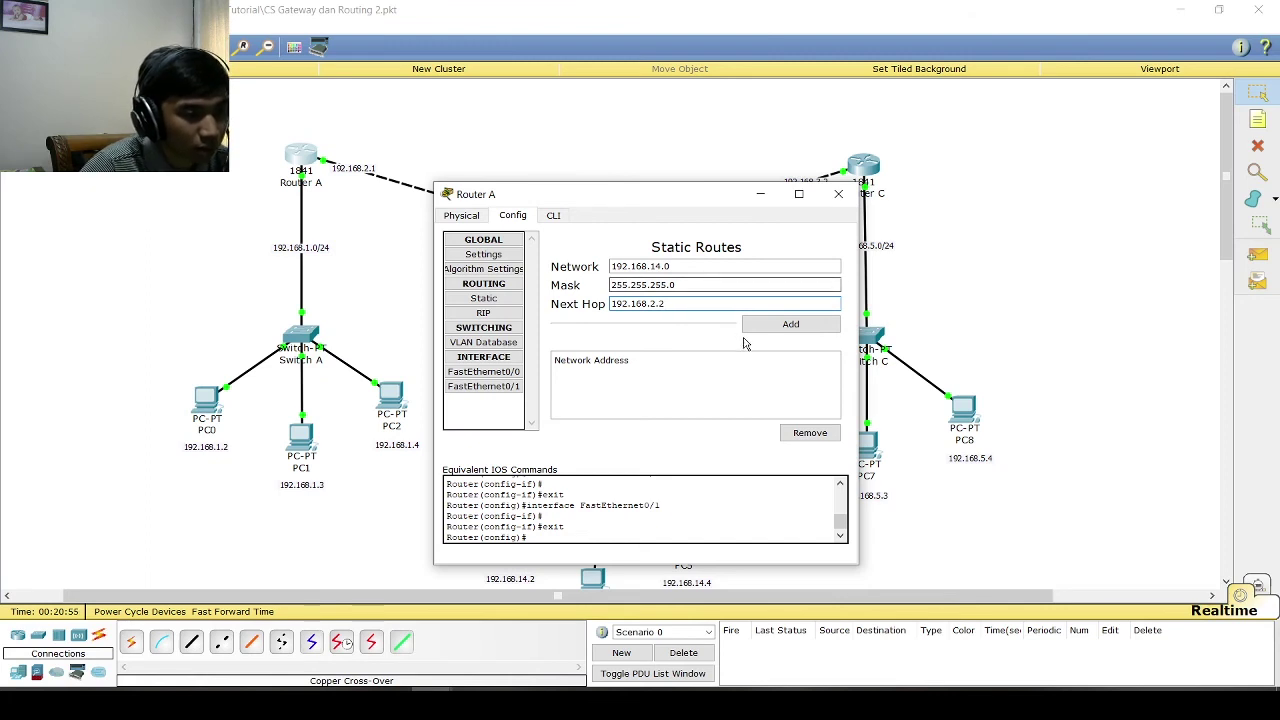
{"action": "type", "text": "2"}
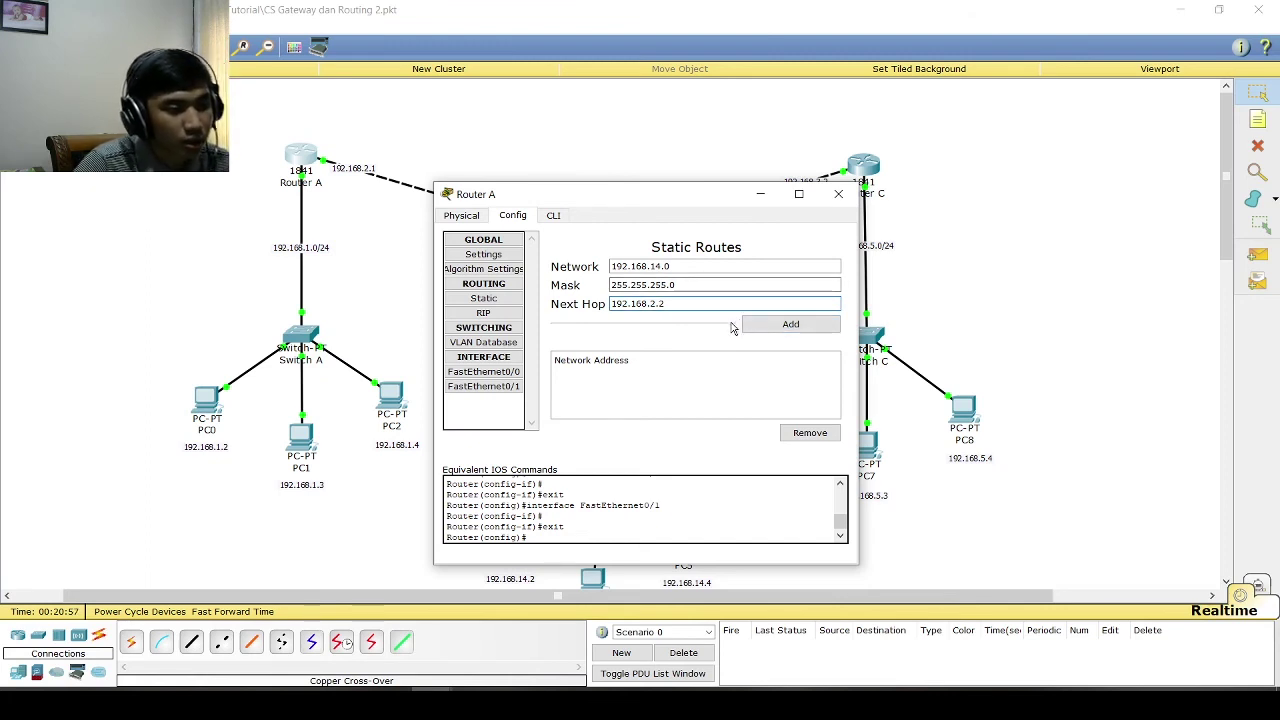
{"action": "left_click", "coordinate": [744, 324]}
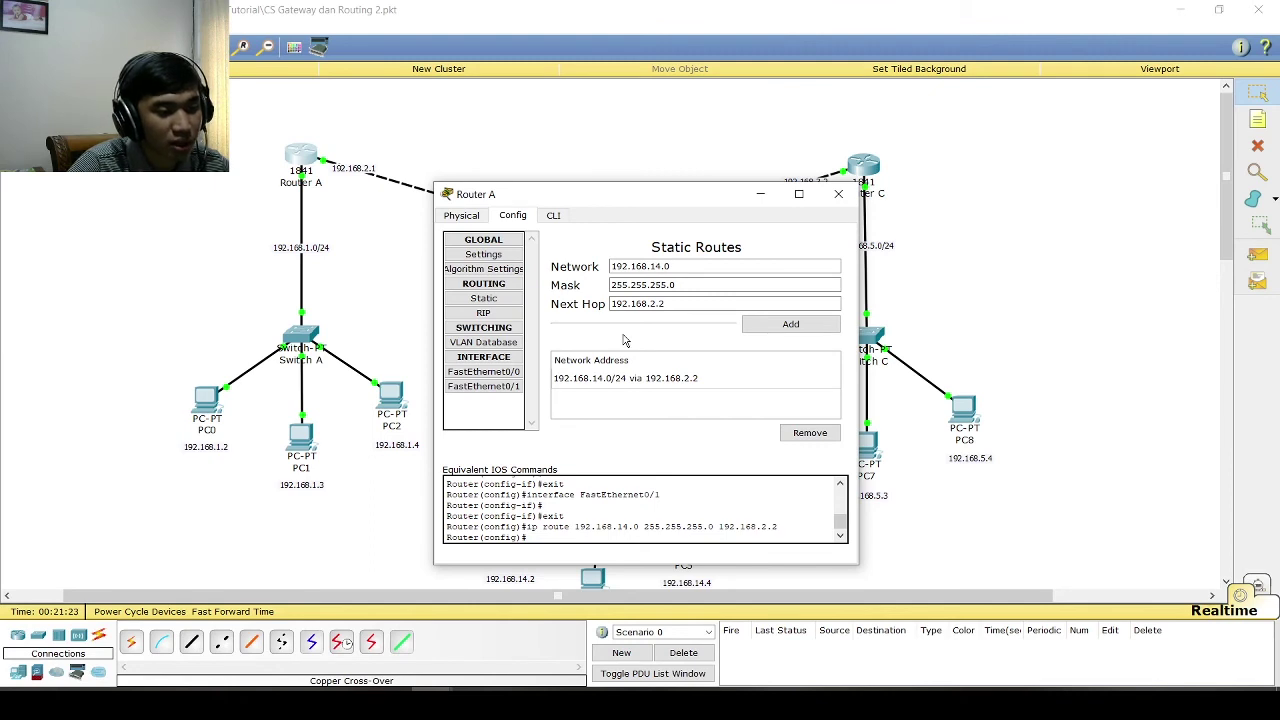
- Add a second static route on Router A to network 192.168.5.0, mask 255.255.255.0, via 192.168.2.2, and close its settings
{"action": "left_click", "coordinate": [711, 264]}
{"action": "key", "text": "Left"}
{"action": "key", "text": "Left"}
{"action": "key", "text": "BackSpace"}
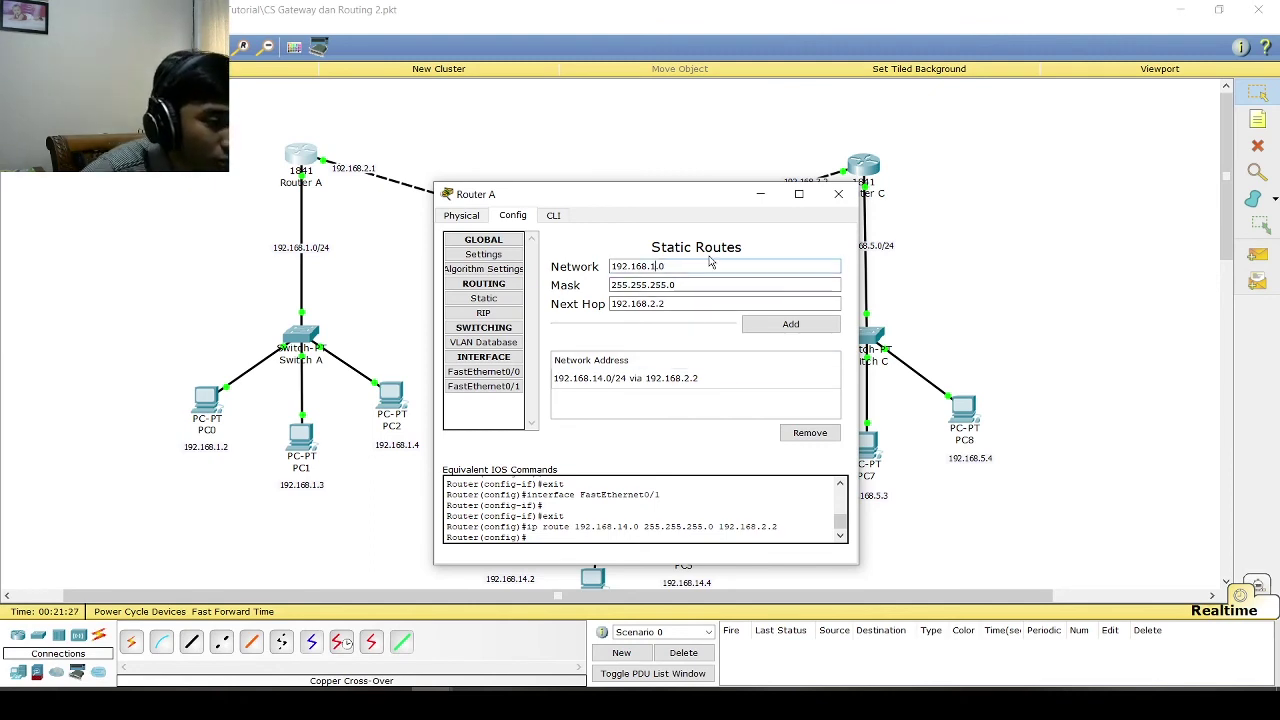
{"action": "type", "text": "5"}
{"action": "left_click", "coordinate": [790, 323]}
{"action": "left_click_drag", "start_coordinate": [690, 285], "coordinate": [575, 287]}
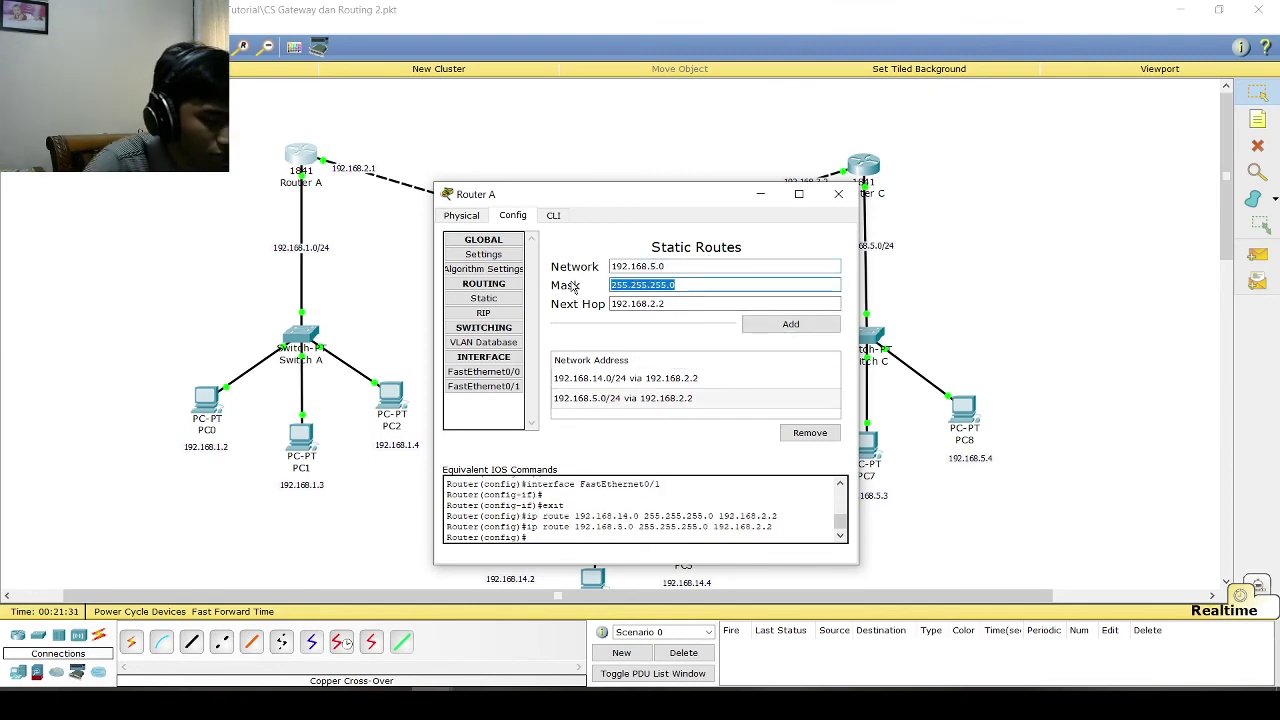
{"action": "left_click", "coordinate": [838, 193]}
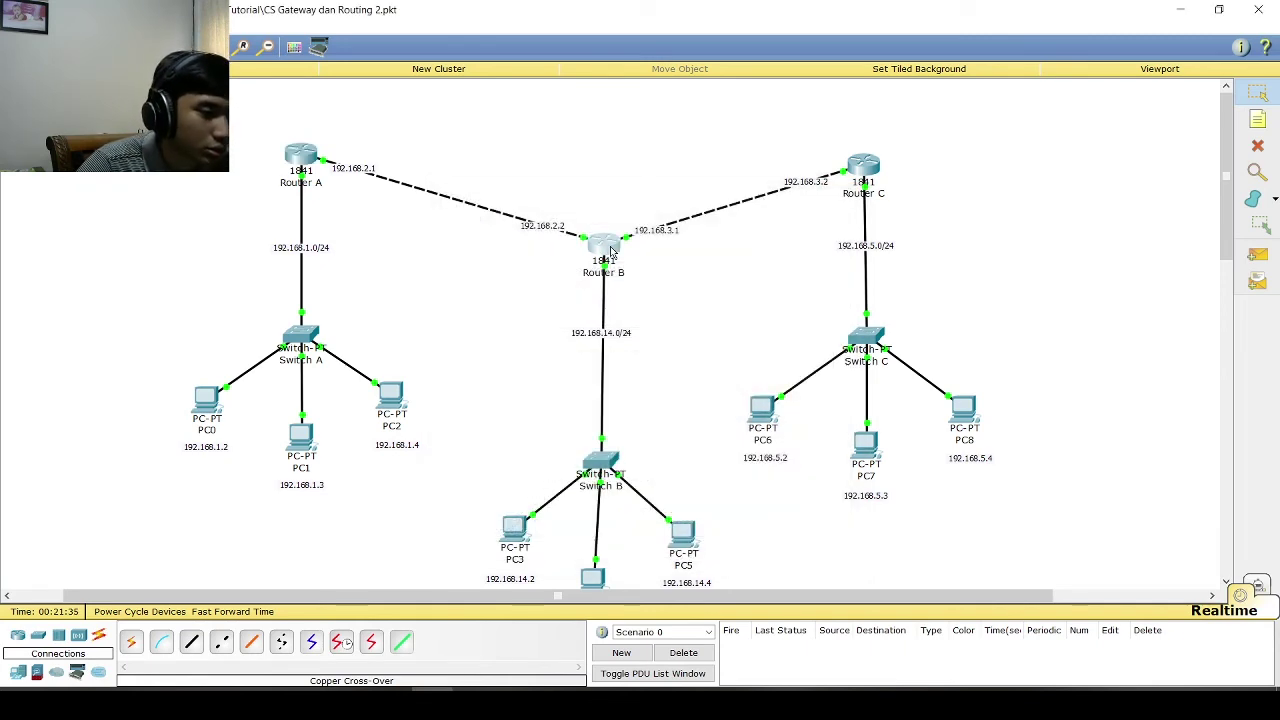
- Add a static route on Router B to network 192.168.1.0, mask 255.255.255.0, with next hop 192.168.2.1
{"action": "left_click", "coordinate": [600, 229]}
{"action": "left_click", "coordinate": [483, 298]}
{"action": "left_click", "coordinate": [684, 265]}
{"action": "type", "text": "192.168"}
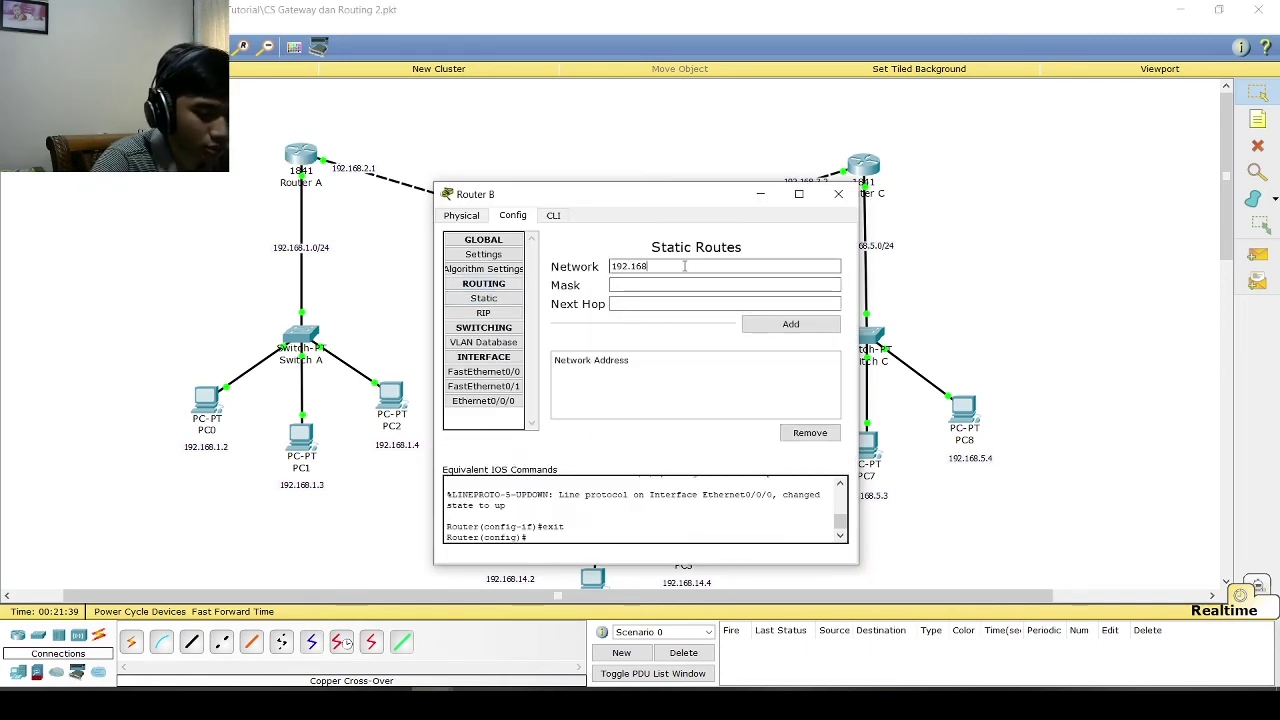
{"action": "type", "text": ".1.0"}
{"action": "left_click", "coordinate": [686, 287]}
{"action": "type", "text": "255.255.255.0"}
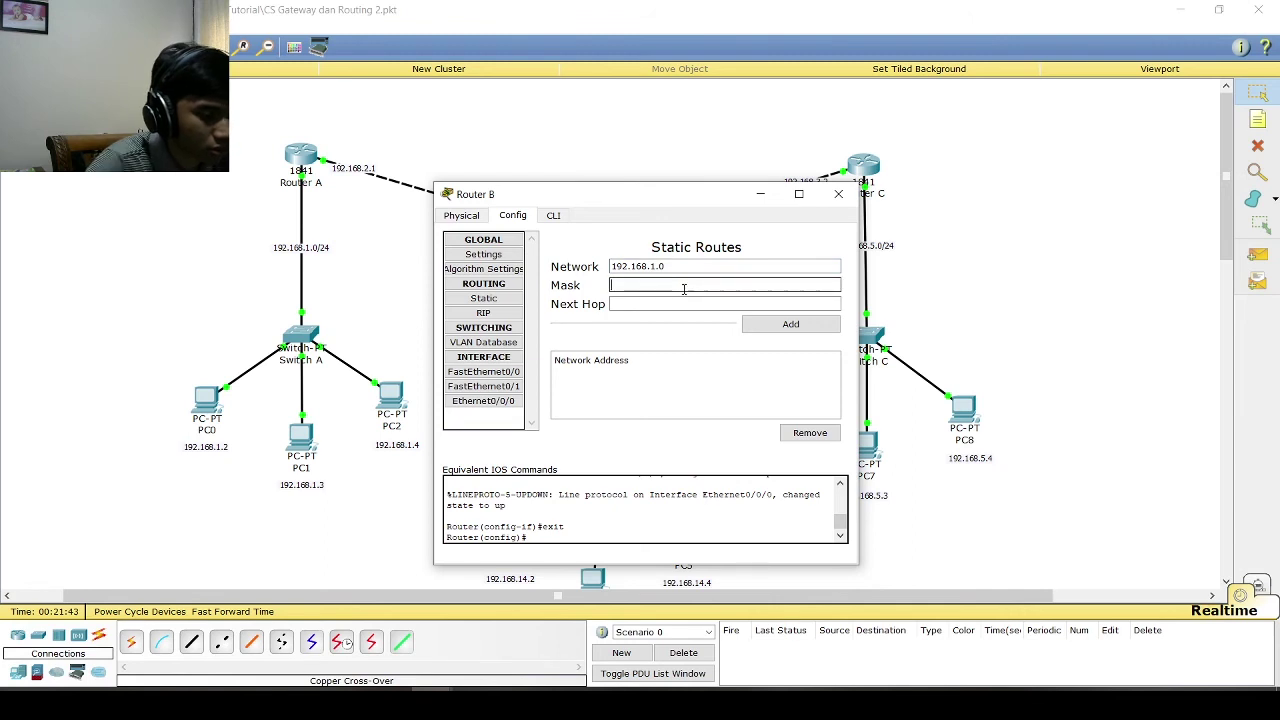
{"action": "left_click", "coordinate": [671, 304]}
{"action": "type", "text": "192.168."}
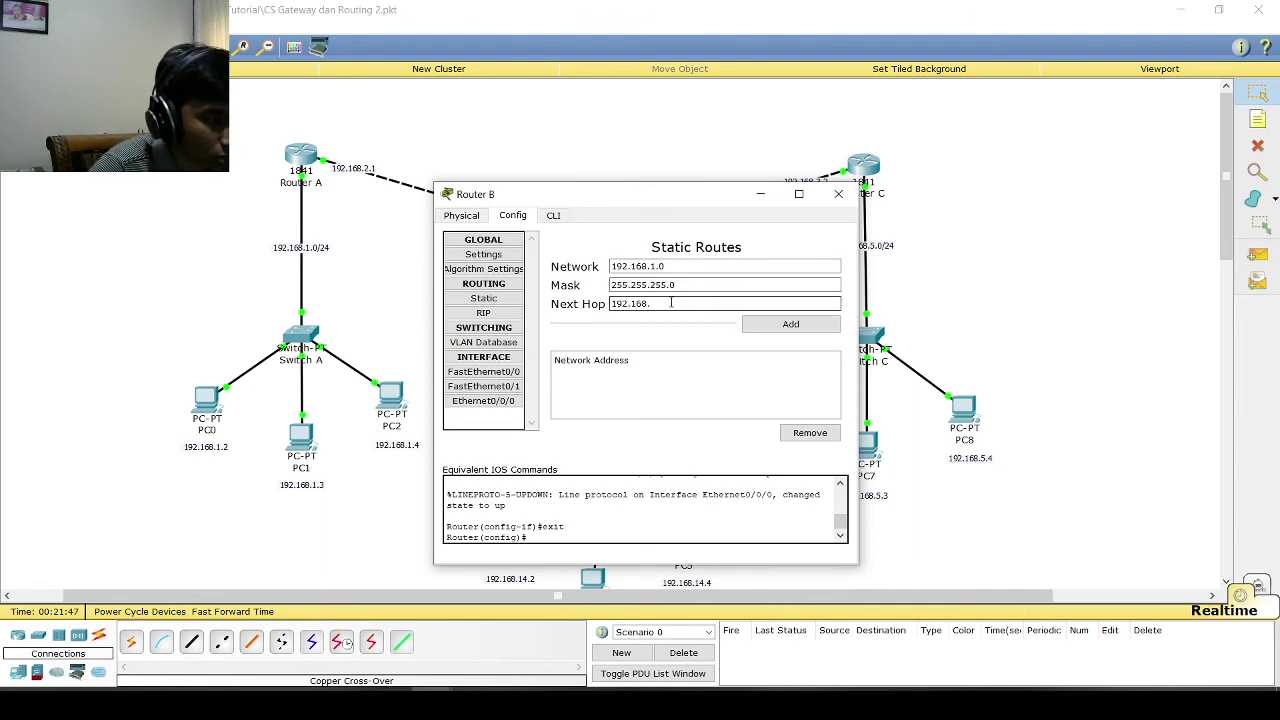
{"action": "type", "text": "2.1"}
{"action": "left_click", "coordinate": [790, 323]}
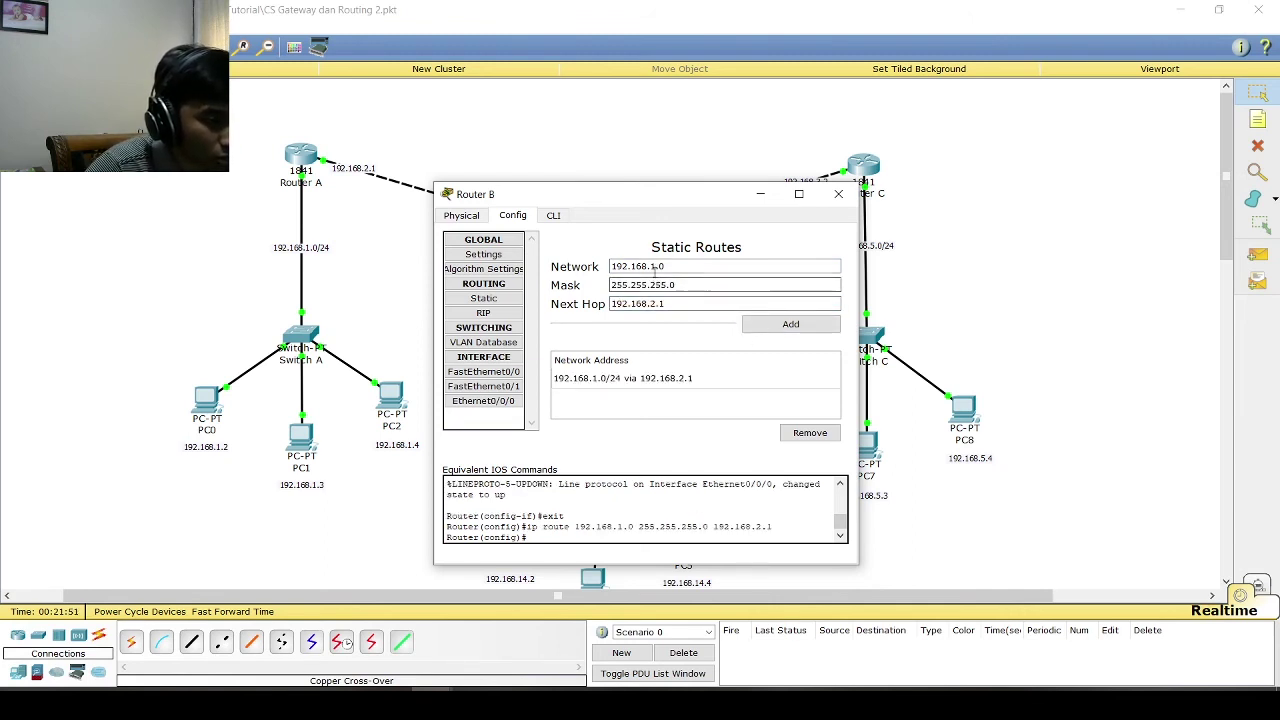
- Add a second static route on Router B to network 192.168.5.0, mask 255.255.255.0, via 192.168.3.2, and close its settings
{"action": "left_click", "coordinate": [656, 266]}
{"action": "key", "text": "BackSpace"}
{"action": "type", "text": "5"}
{"action": "left_click", "coordinate": [653, 303]}
{"action": "key", "text": "BackSpace"}
{"action": "type", "text": "3"}
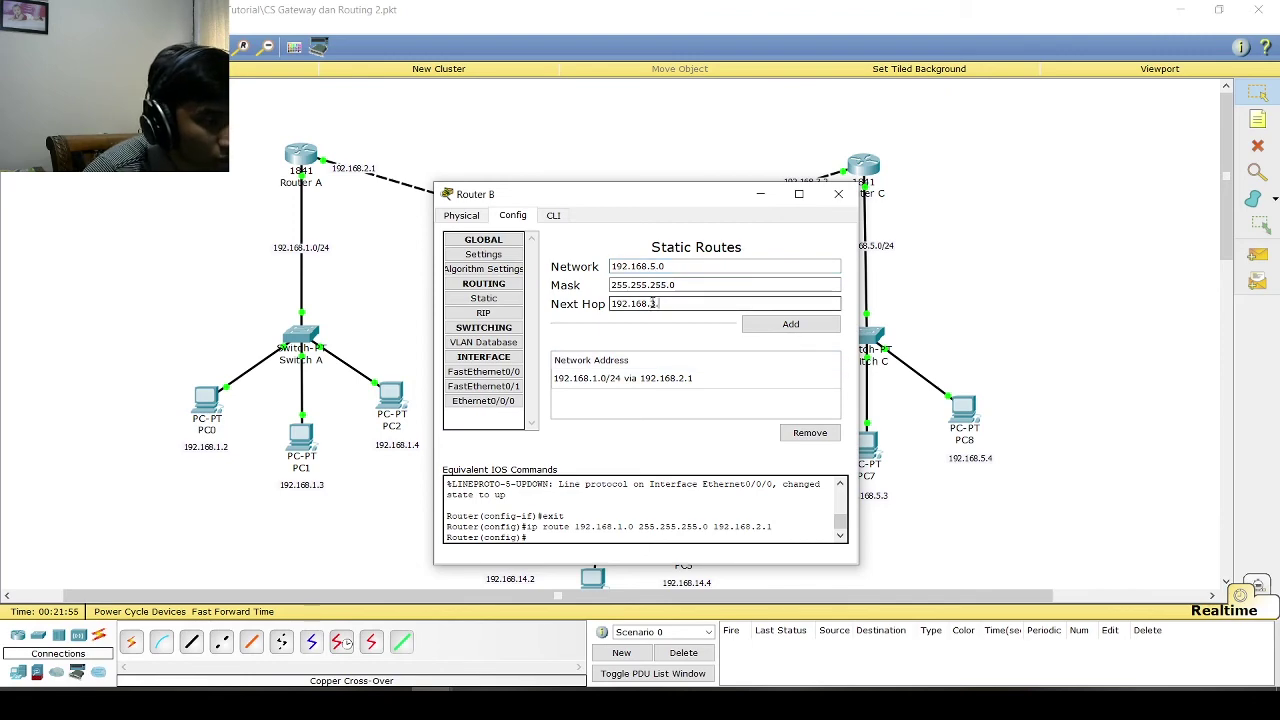
{"action": "type", "text": ".2"}
{"action": "left_click", "coordinate": [778, 323]}
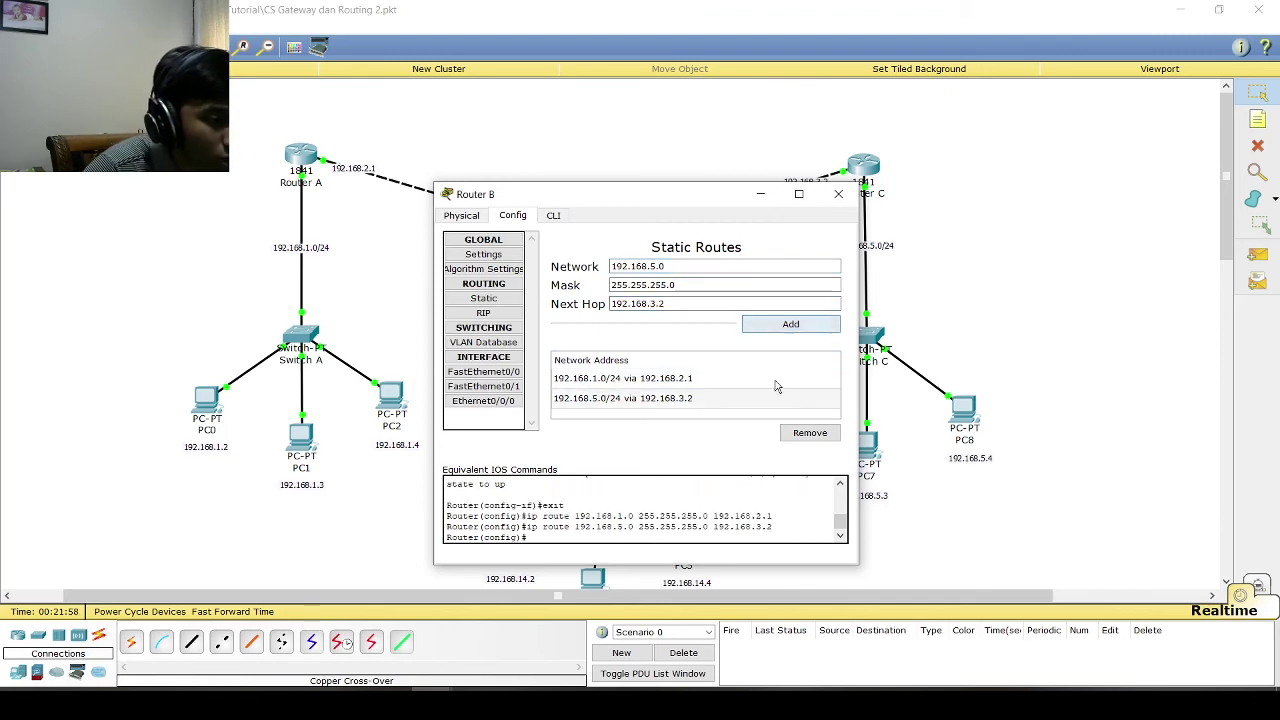
{"action": "left_click", "coordinate": [838, 193]}
- Add a static route on Router C to network 192.168.1.0, mask 255.255.255.0, with next hop 192.168.3.1
{"action": "left_click", "coordinate": [863, 162]}
{"action": "left_click", "coordinate": [483, 298]}
{"action": "left_click", "coordinate": [717, 266]}
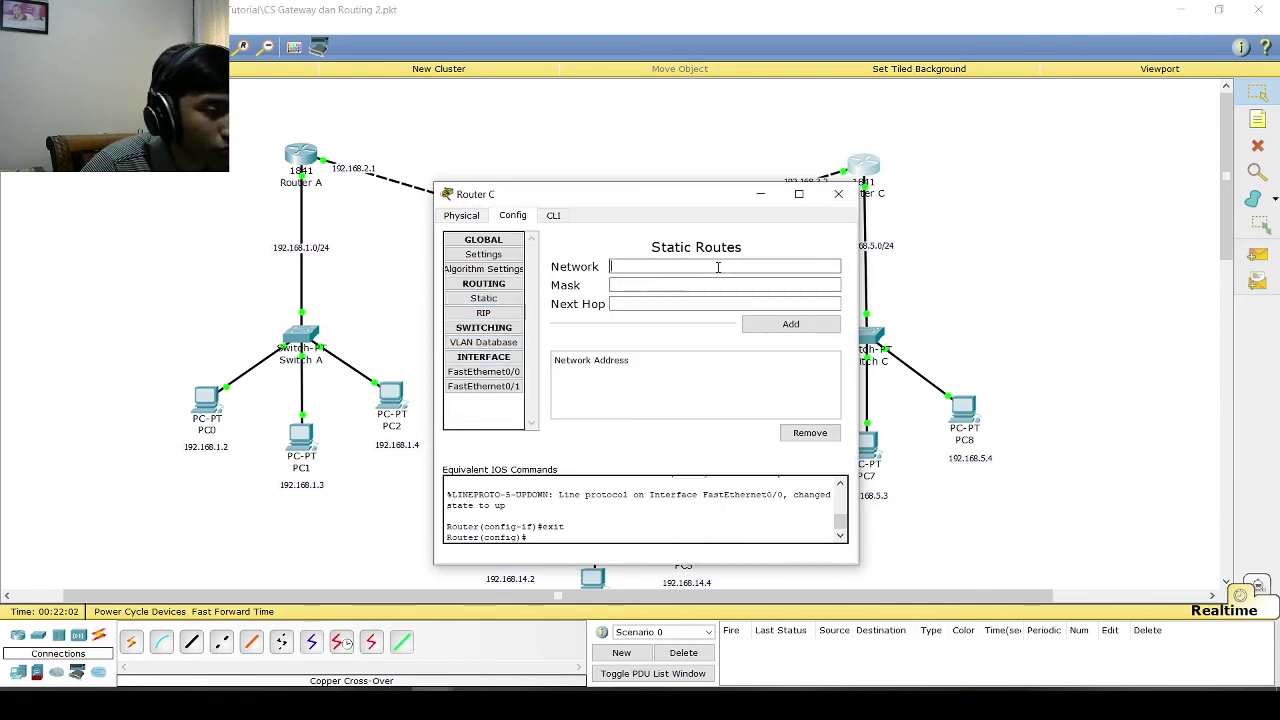
{"action": "type", "text": "192.168.1.0"}
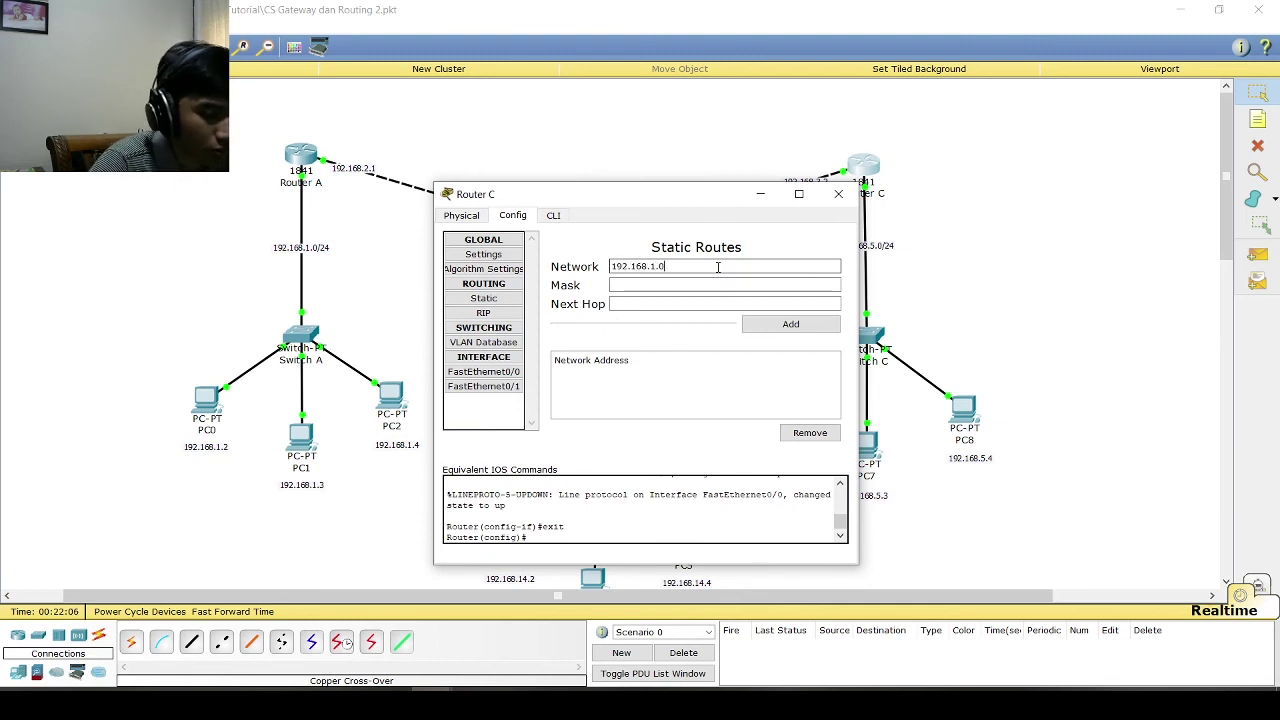
{"action": "left_click", "coordinate": [700, 285]}
{"action": "left_click", "coordinate": [683, 303]}
{"action": "type", "text": "192"}
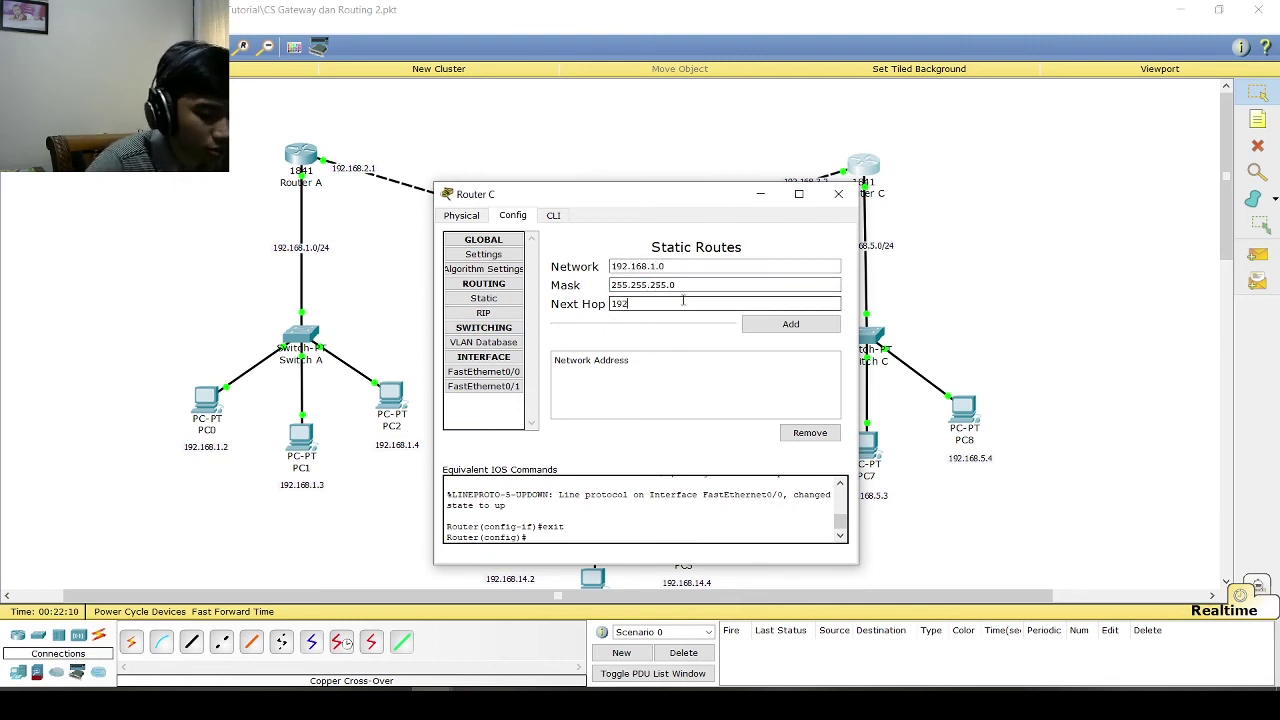
{"action": "type", "text": ".168.3.1"}
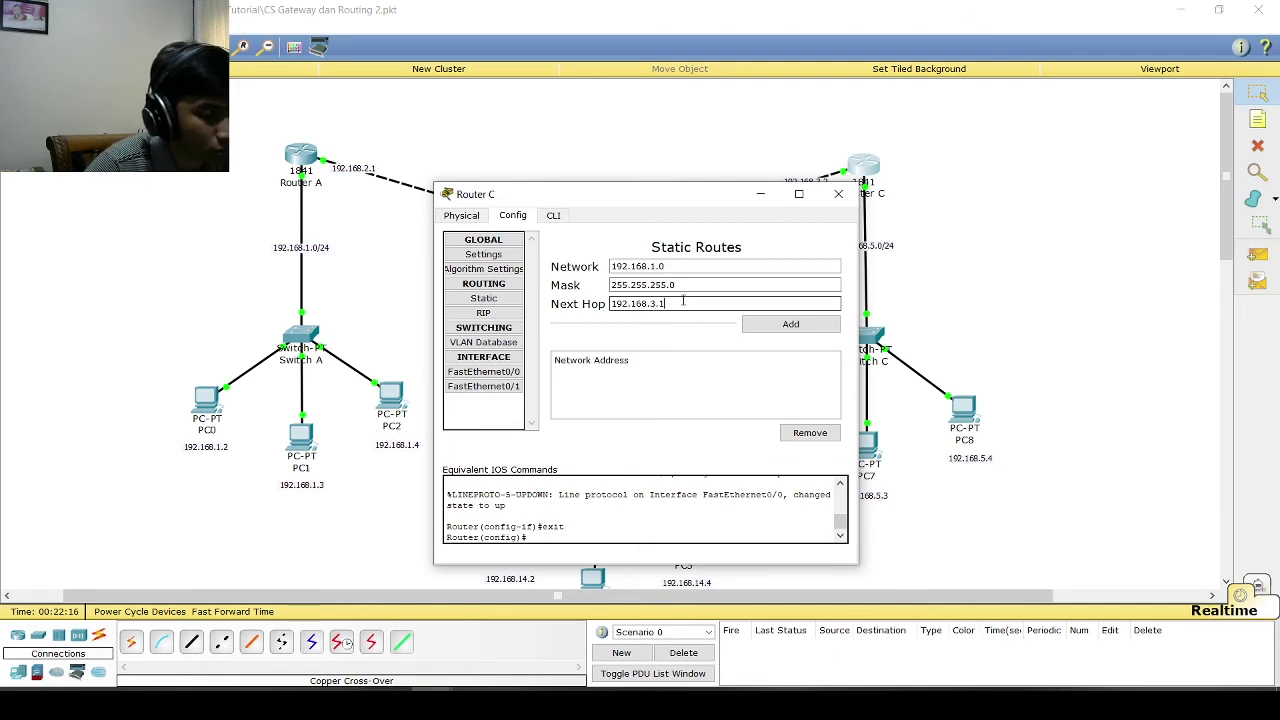
{"action": "left_click", "coordinate": [789, 328]}
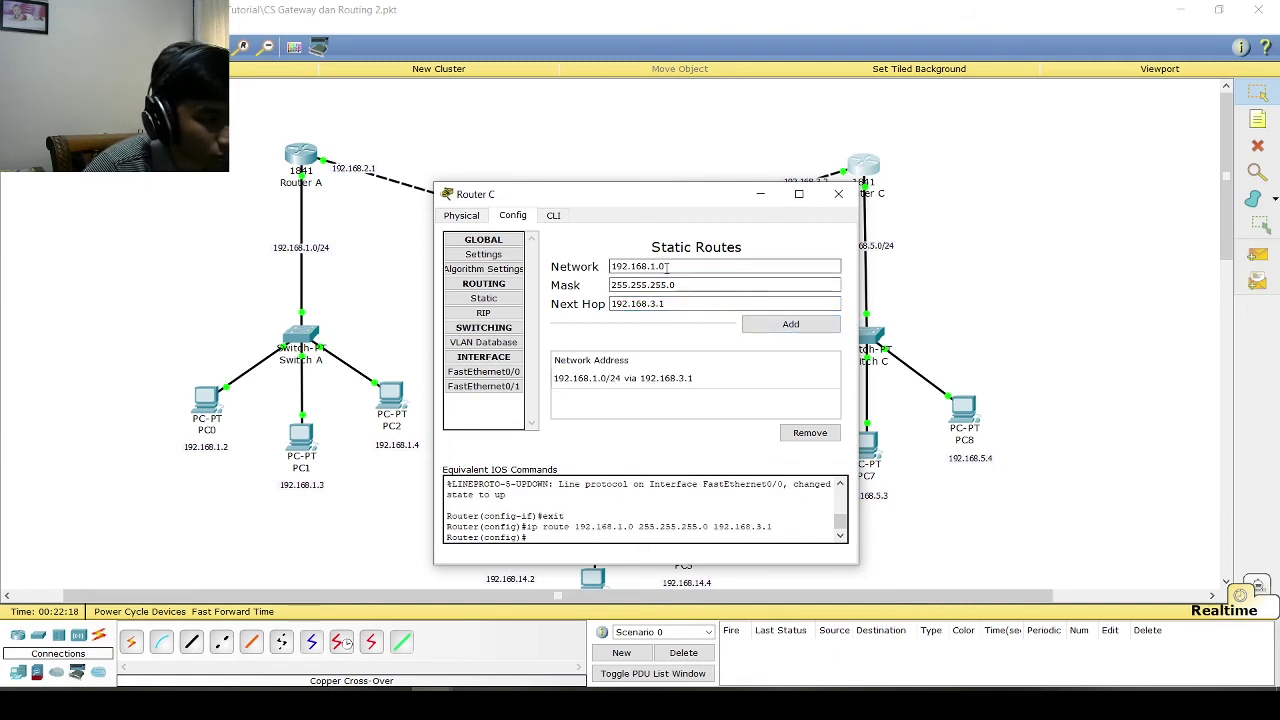
- Add a second static route on Router C to network 192.168.14.0, mask 255.255.255.0, via 192.168.3.1, and close its settings
{"action": "left_click", "coordinate": [657, 267]}
{"action": "type", "text": "4"}
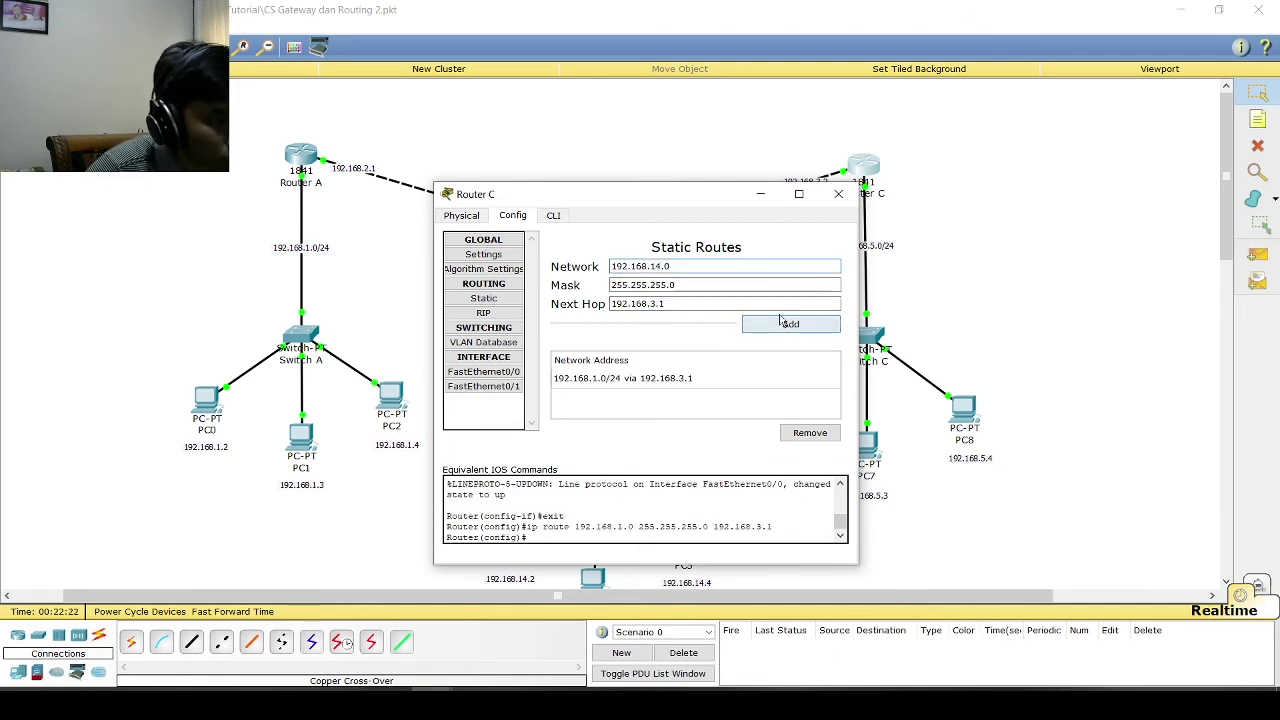
{"action": "left_click", "coordinate": [789, 323]}
{"action": "left_click", "coordinate": [838, 194]}
- Review the static routes entered on Router B and close its settings
{"action": "left_click", "coordinate": [600, 235]}
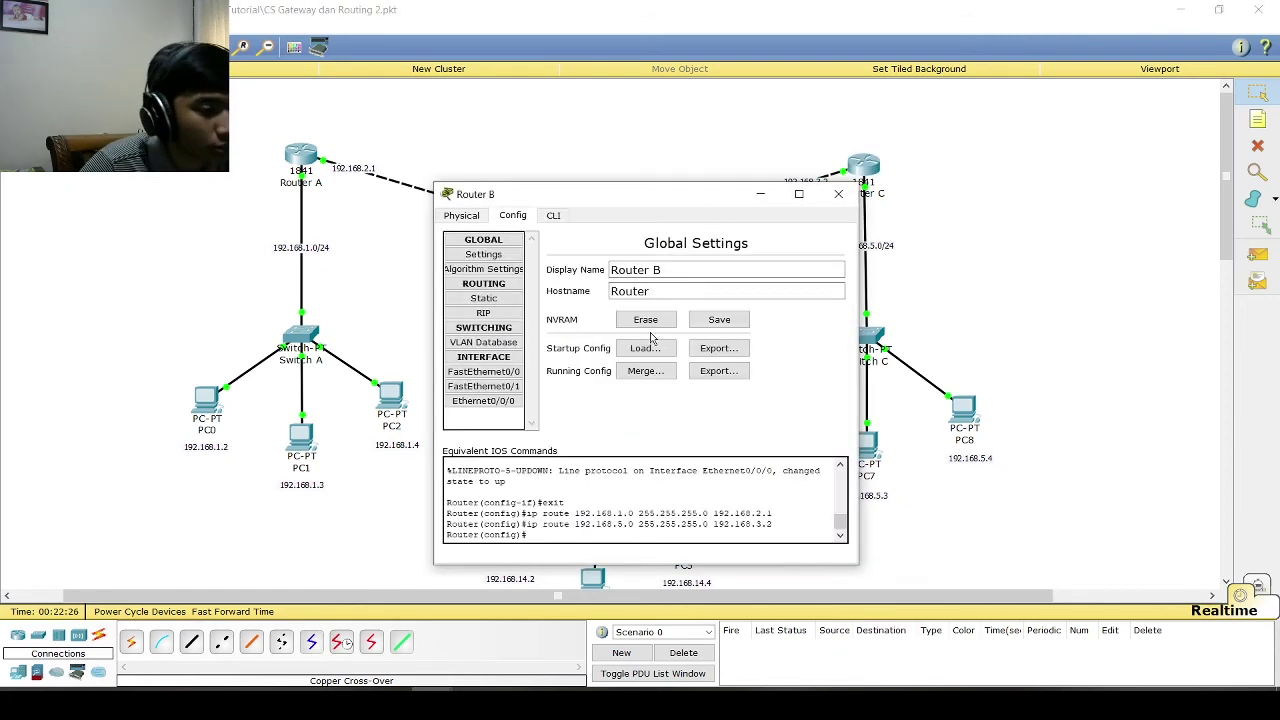
{"action": "left_click", "coordinate": [490, 312]}
{"action": "left_click", "coordinate": [507, 304]}
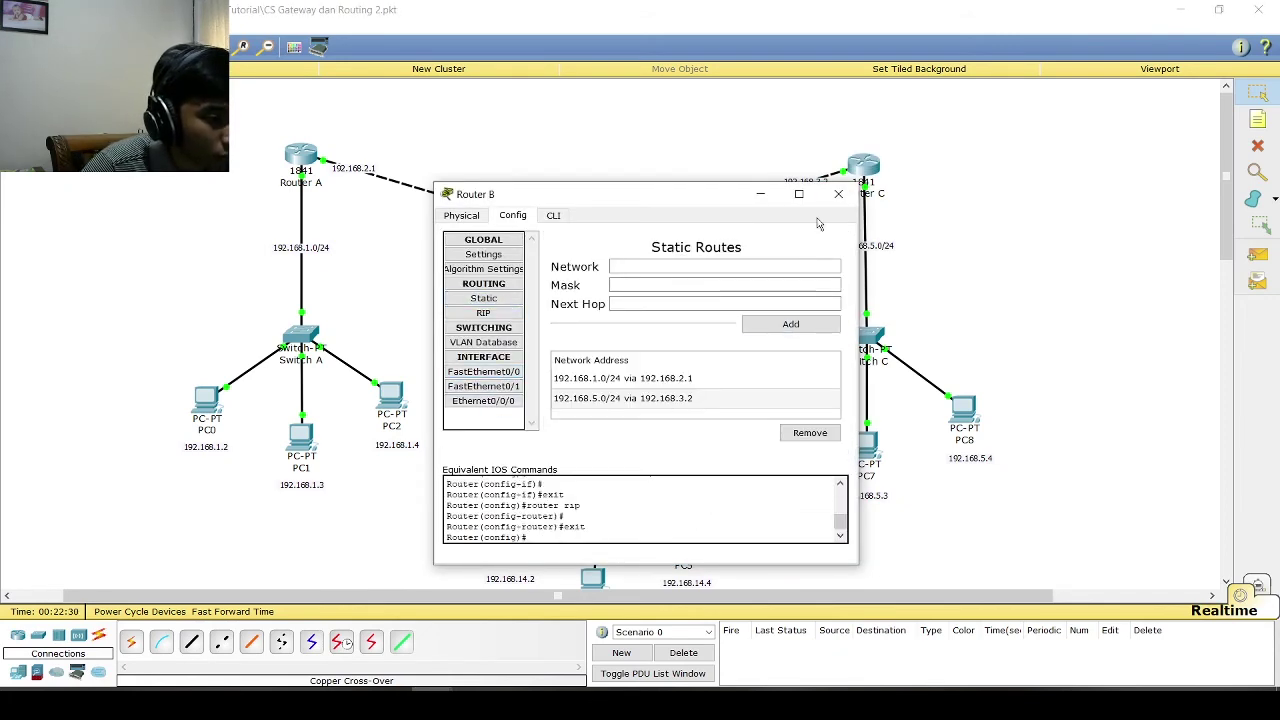
{"action": "left_click", "coordinate": [838, 194]}
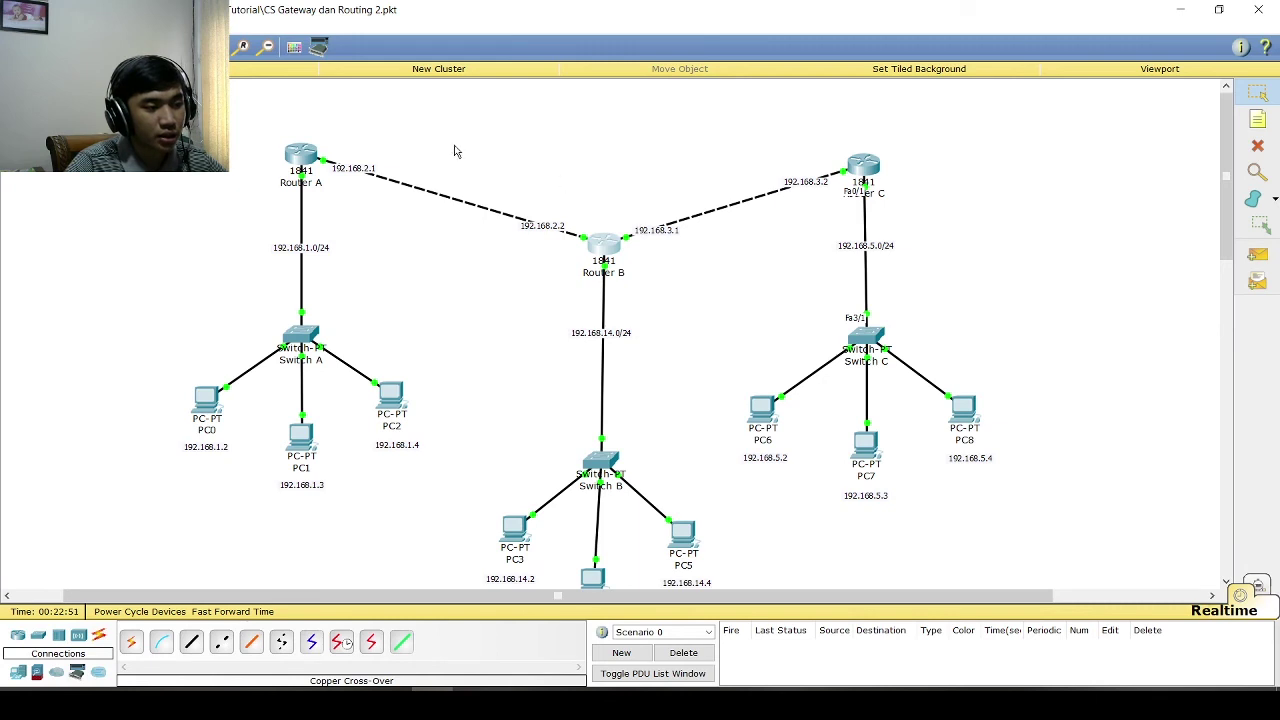
- Test connectivity by sending a simple PDU from PC0 to Router A
{"action": "left_click", "coordinate": [266, 48]}
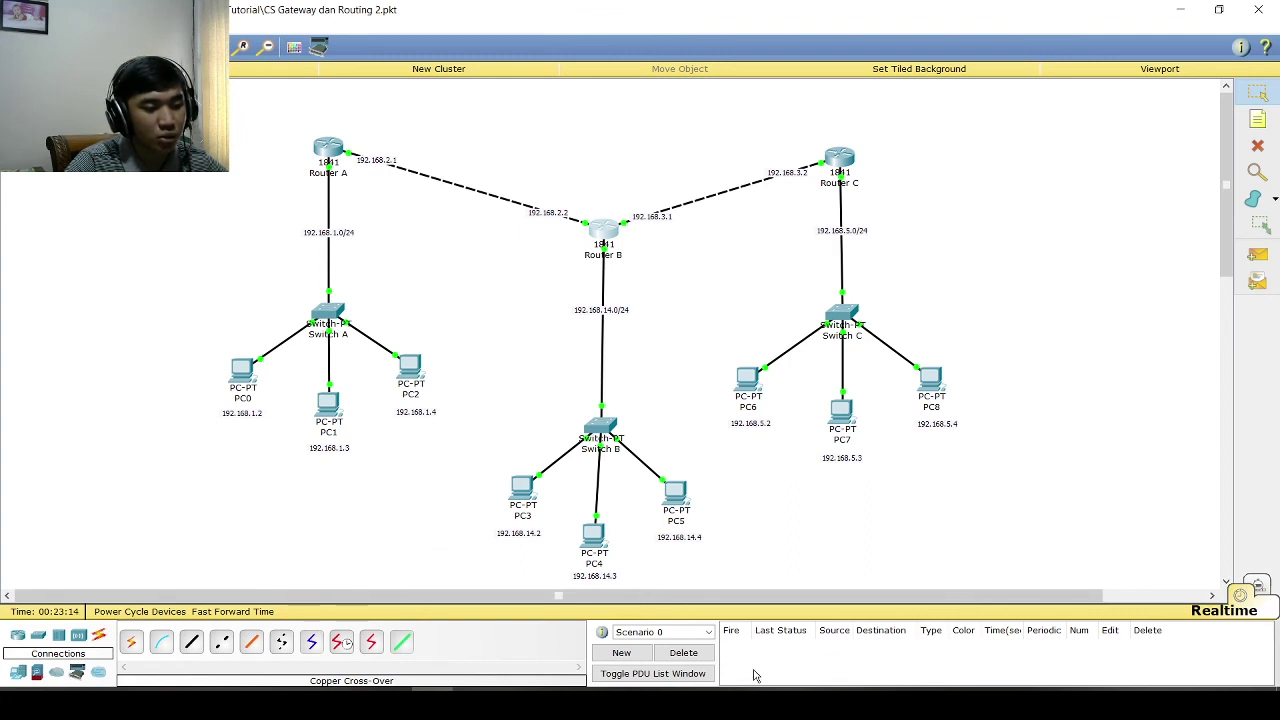
{"action": "left_click", "coordinate": [1259, 254]}
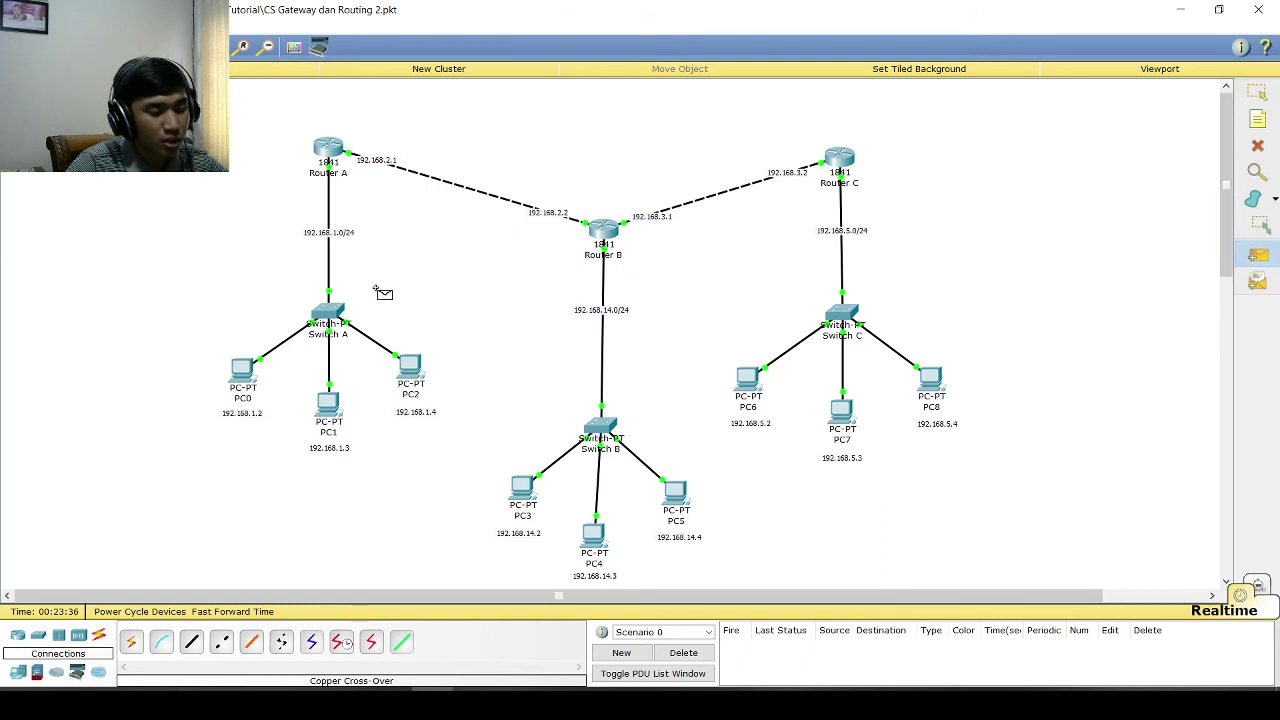
{"action": "left_click", "coordinate": [244, 376]}
{"action": "left_click", "coordinate": [327, 148]}
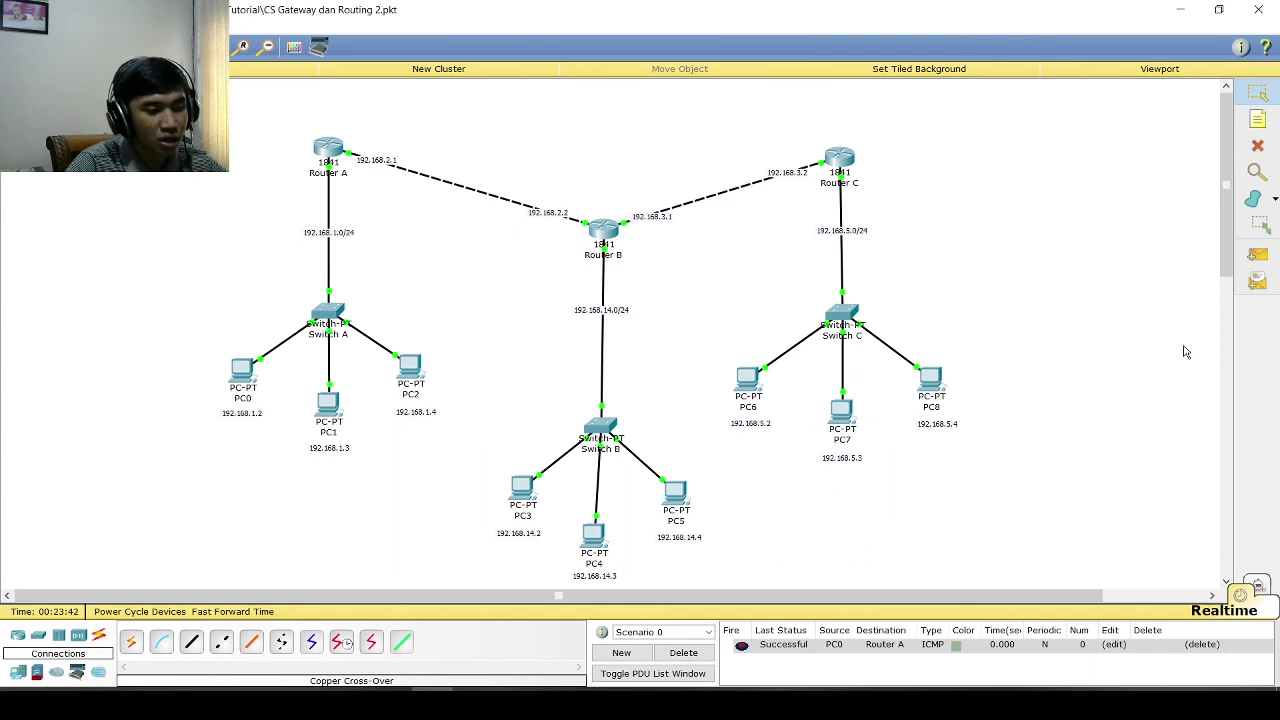
- Send a simple PDU from PC0 to Router B twice to test the link between the two routers
{"action": "left_click", "coordinate": [1258, 258]}
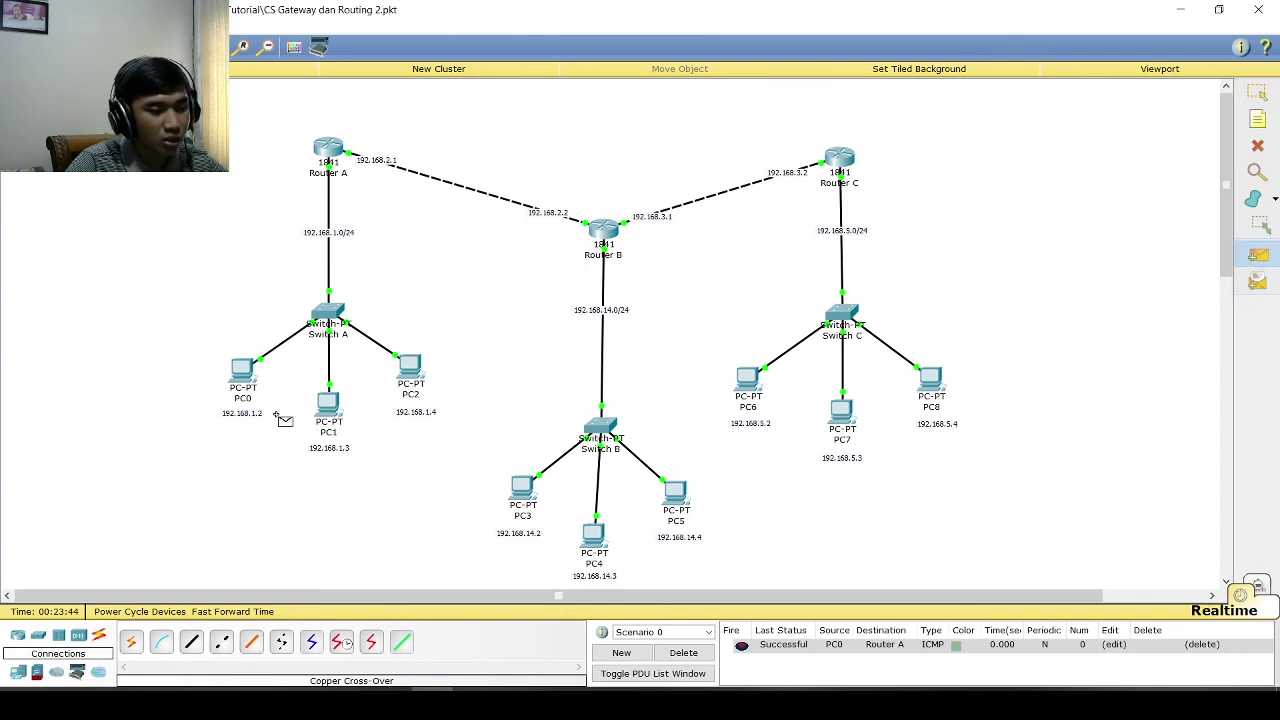
{"action": "left_click", "coordinate": [243, 374]}
{"action": "left_click", "coordinate": [604, 234]}
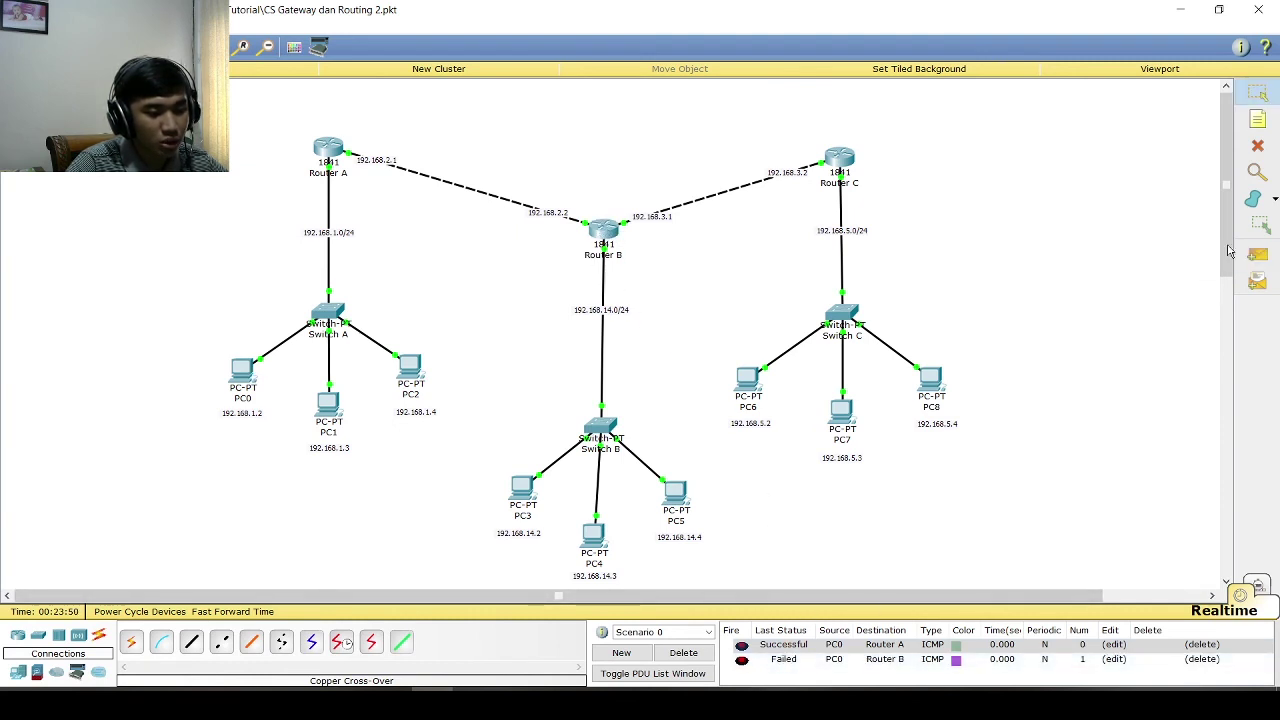
{"action": "left_click", "coordinate": [1257, 254]}
{"action": "left_click", "coordinate": [243, 376]}
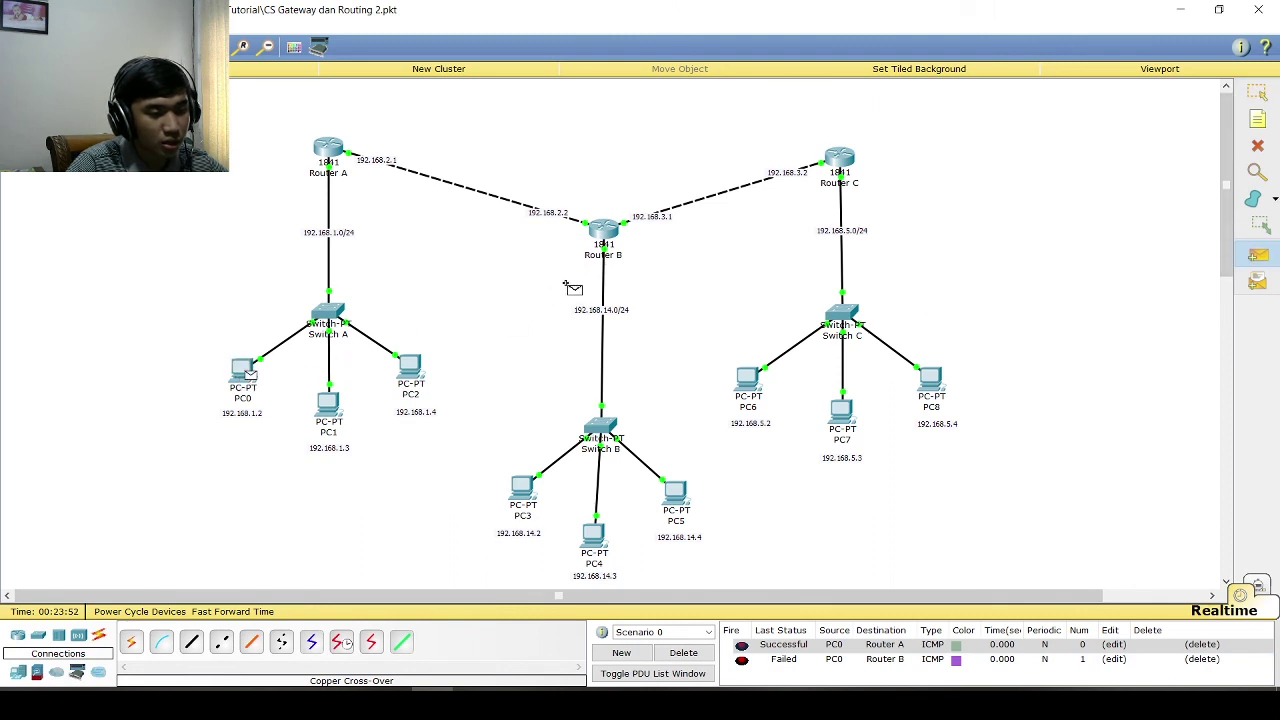
{"action": "left_click", "coordinate": [606, 233]}
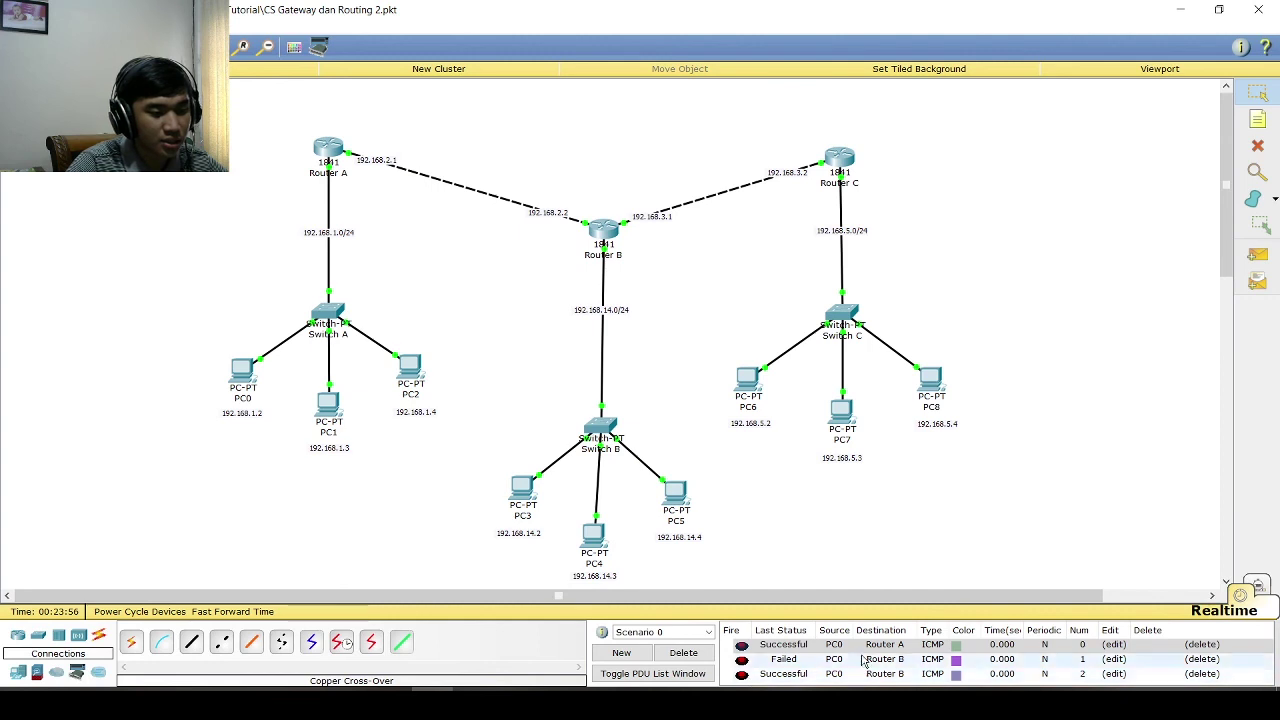
- Delete the Scenario 0 test results and send a simple PDU from PC0 to PC3 twice
{"action": "left_click", "coordinate": [683, 653]}
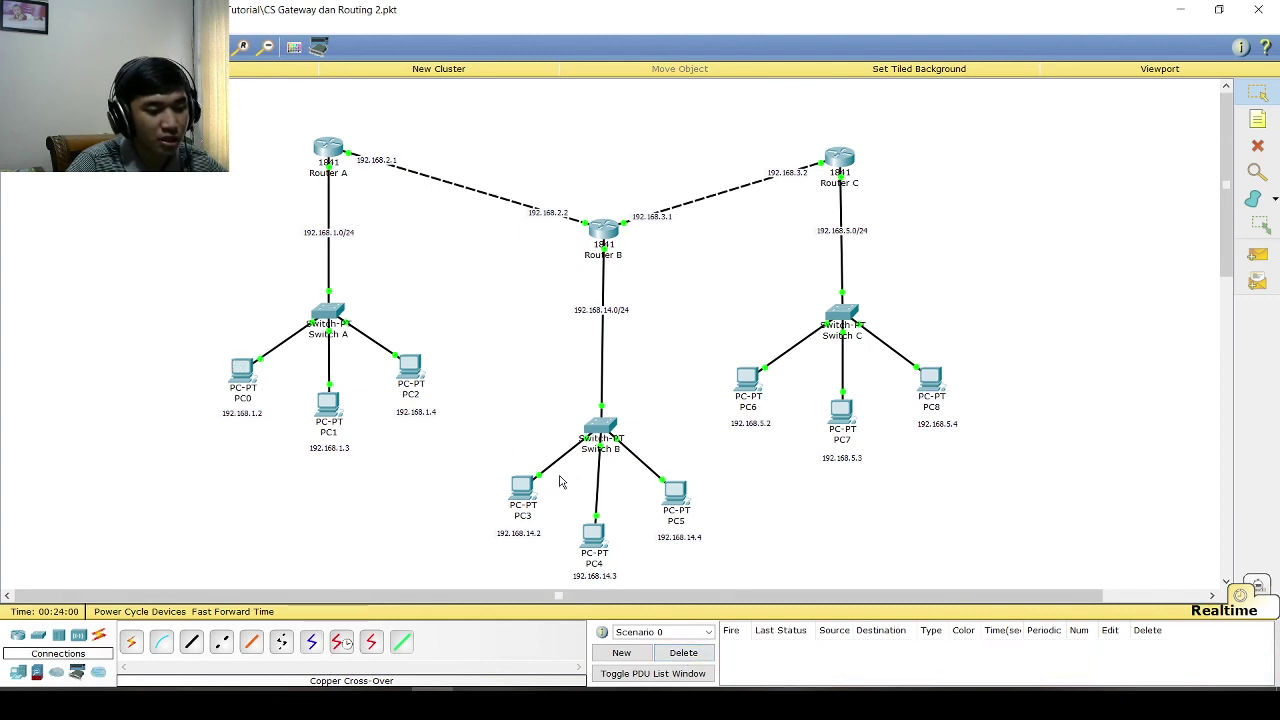
{"action": "left_click", "coordinate": [1257, 255]}
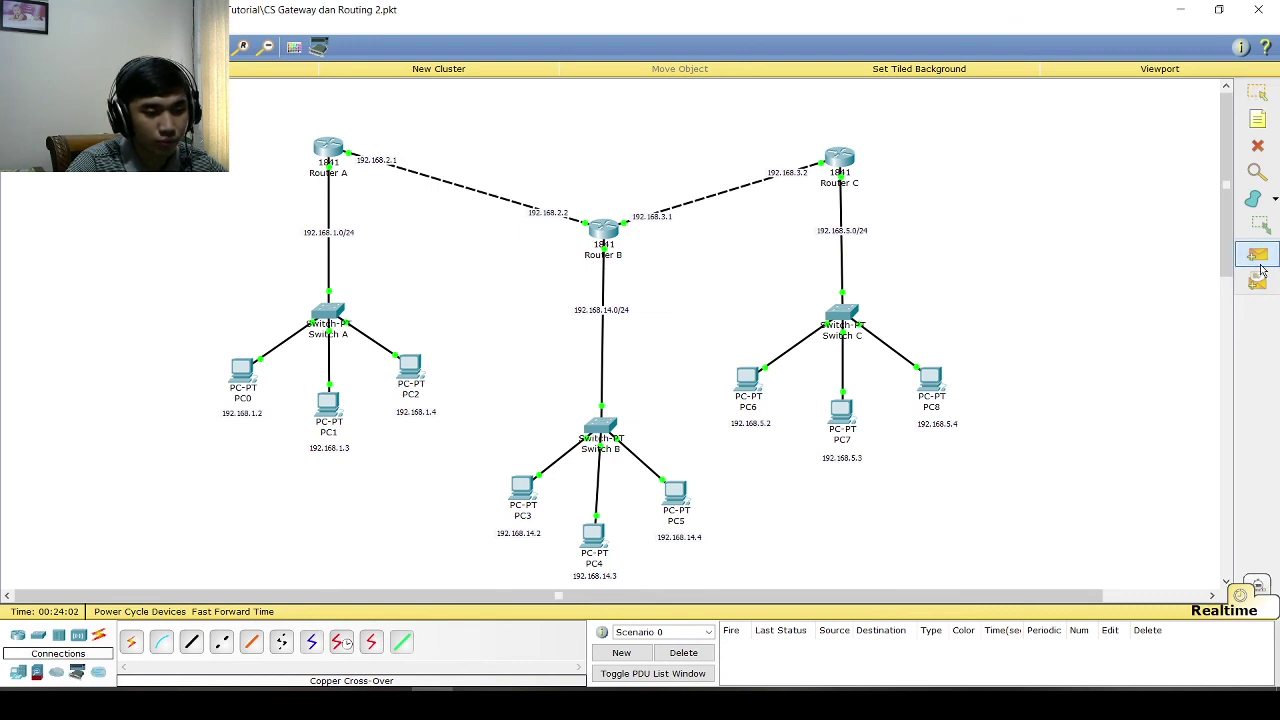
{"action": "left_click", "coordinate": [252, 385]}
{"action": "left_click", "coordinate": [520, 497]}
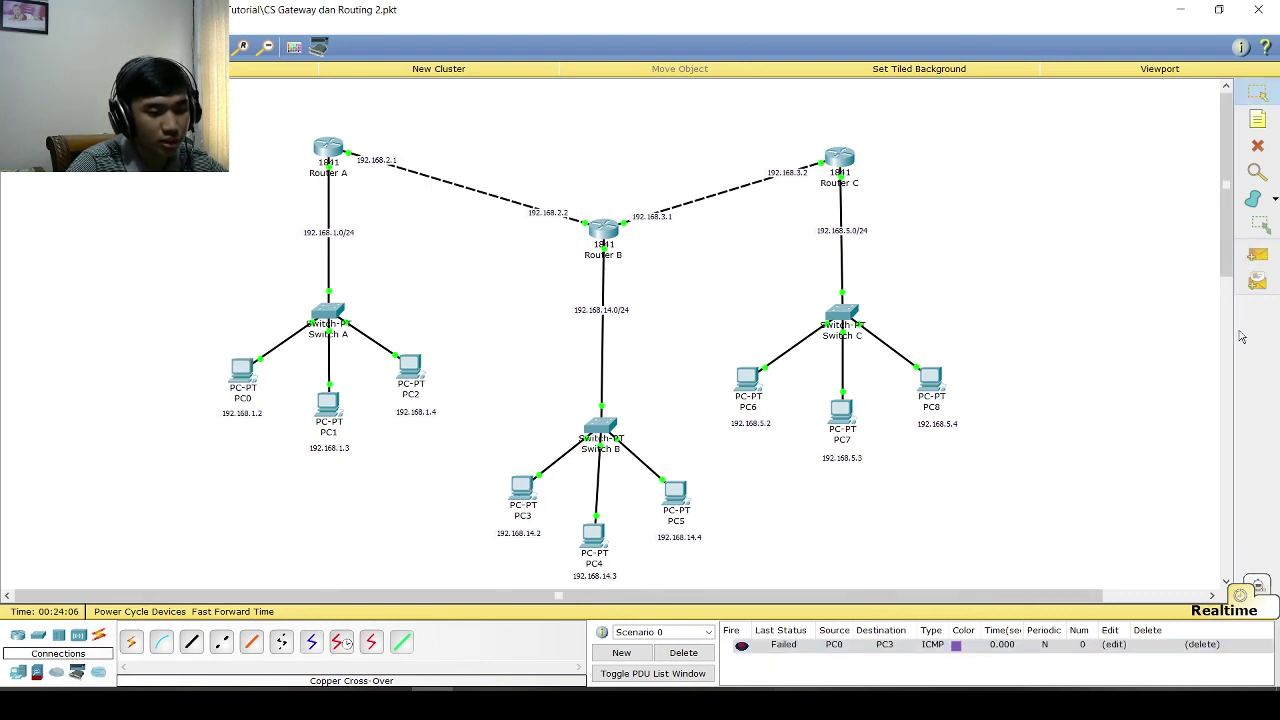
{"action": "left_click", "coordinate": [1257, 255]}
{"action": "left_click", "coordinate": [245, 373]}
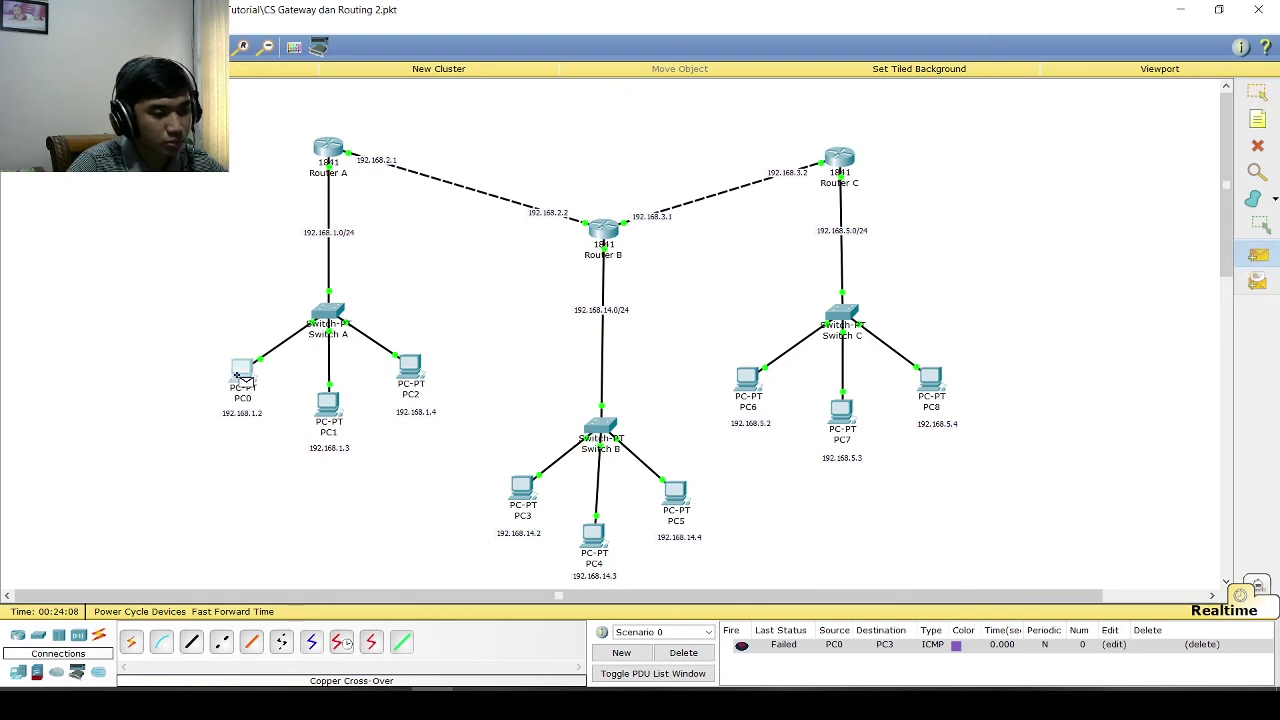
{"action": "left_click", "coordinate": [519, 489]}
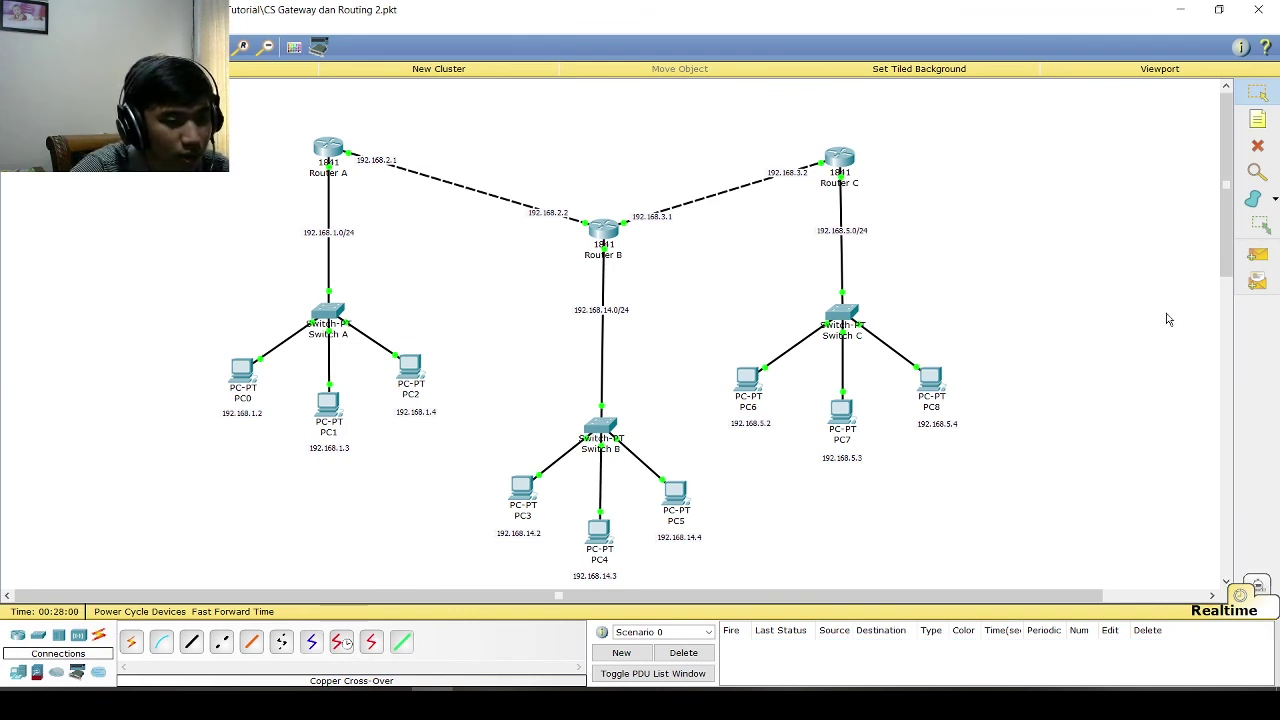
- Send a simple PDU from PC0 to PC7 twice to test routing to Router C's network
{"action": "left_click", "coordinate": [1257, 255]}
{"action": "left_click", "coordinate": [245, 373]}
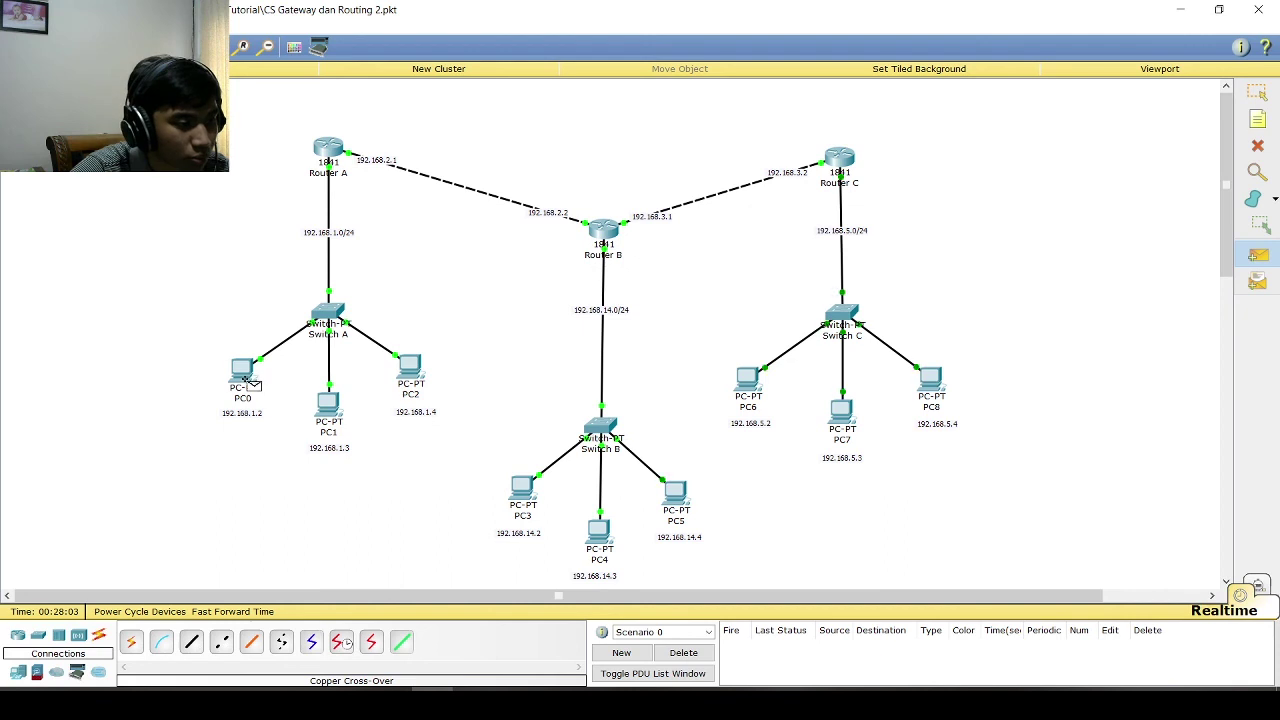
{"action": "left_click", "coordinate": [838, 416]}
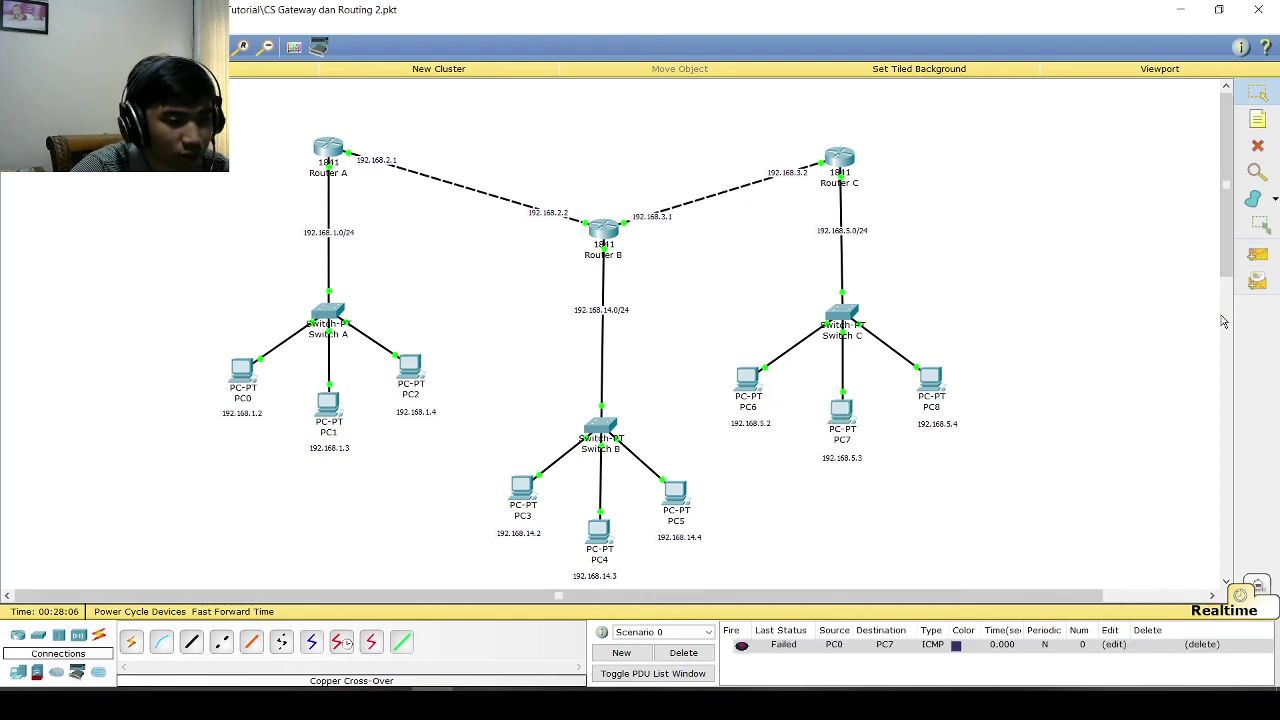
{"action": "left_click", "coordinate": [1257, 255]}
{"action": "left_click", "coordinate": [245, 373]}
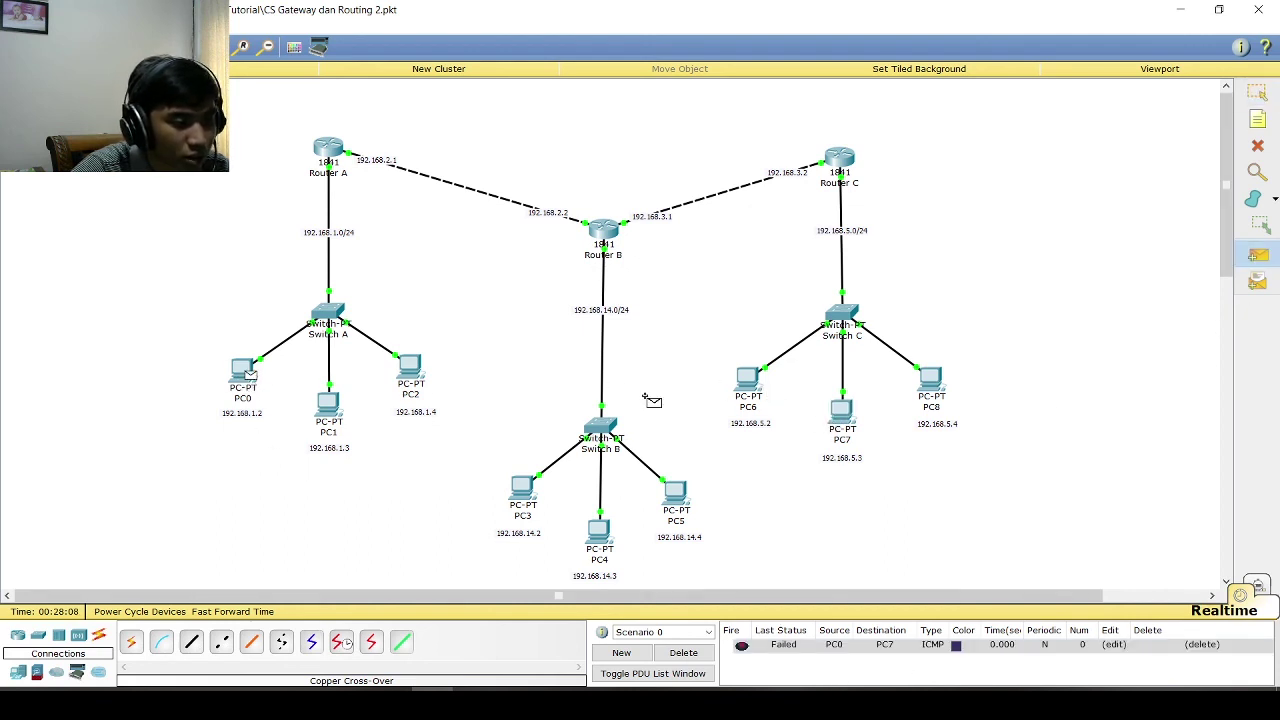
{"action": "left_click", "coordinate": [852, 420]}
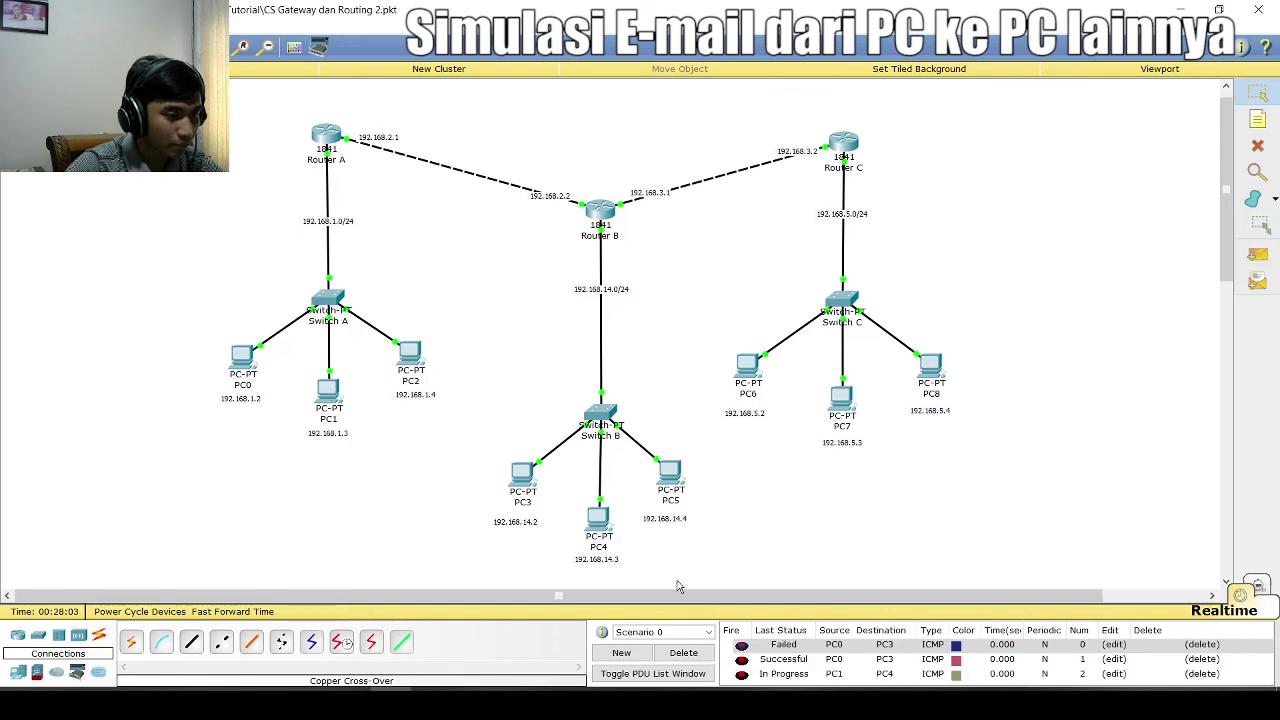
{"action": "left_click", "coordinate": [328, 392]}
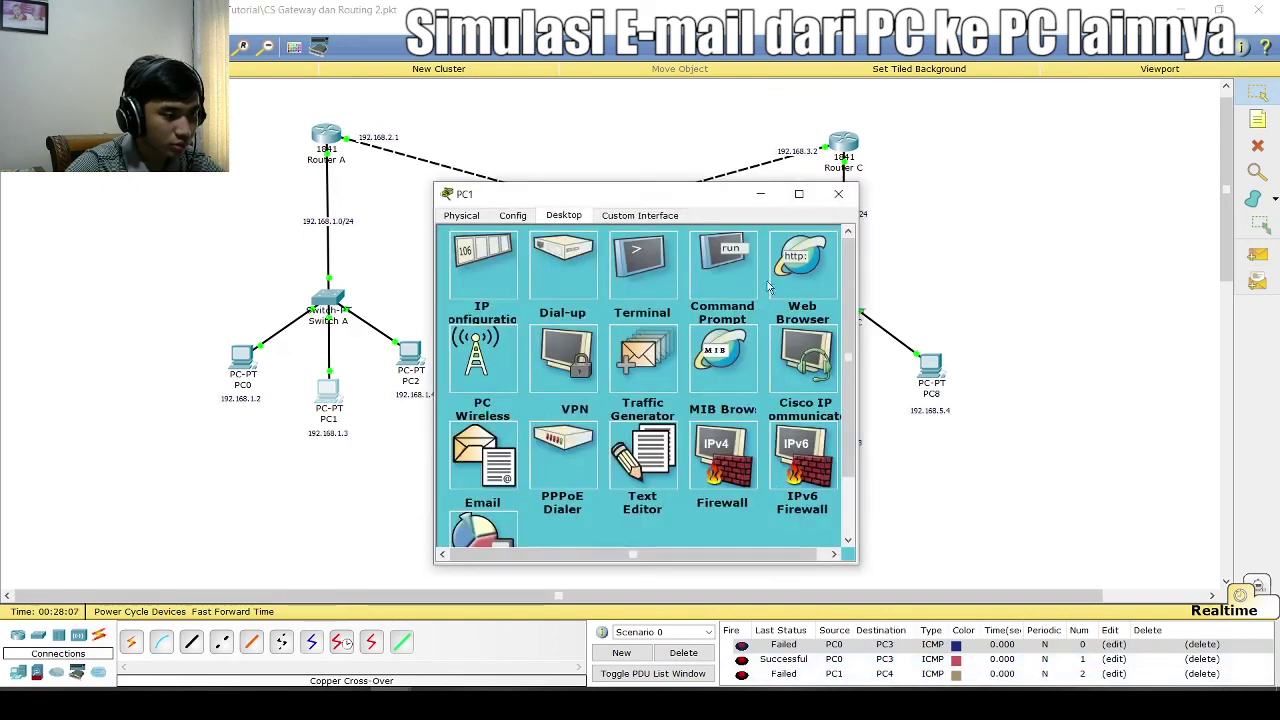
{"action": "left_click", "coordinate": [838, 194]}
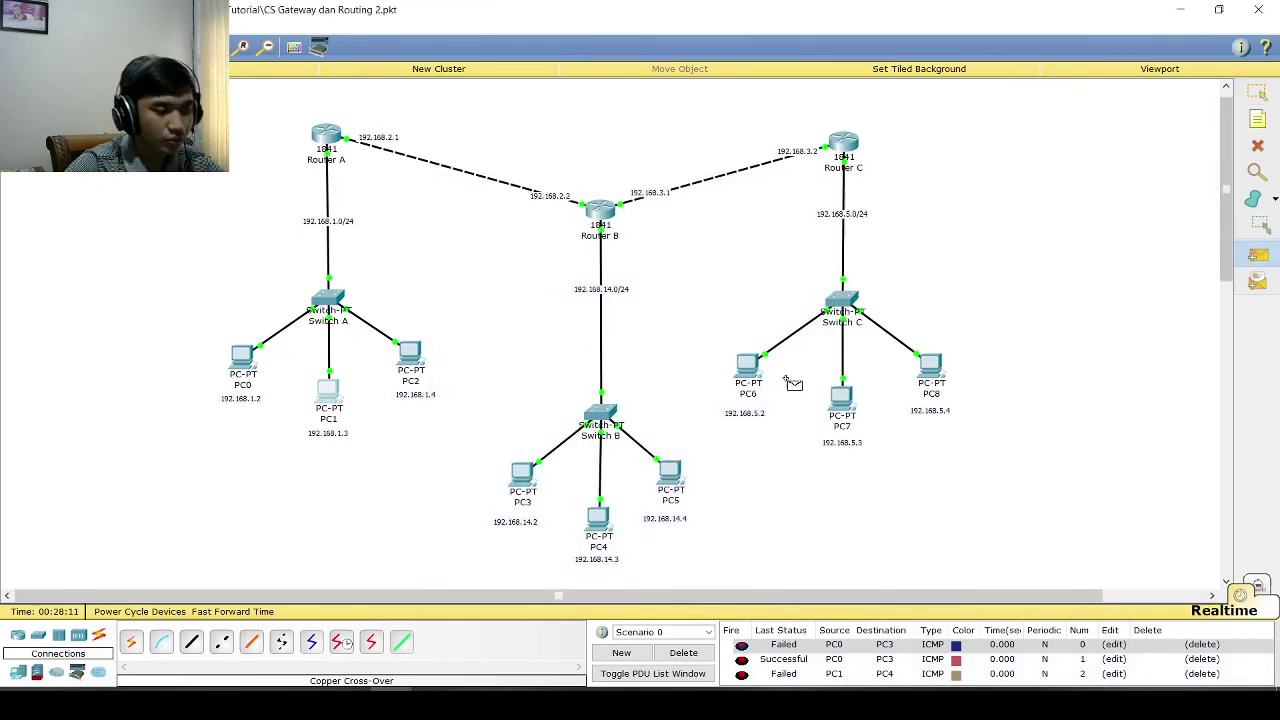
{"action": "key", "text": "Escape"}
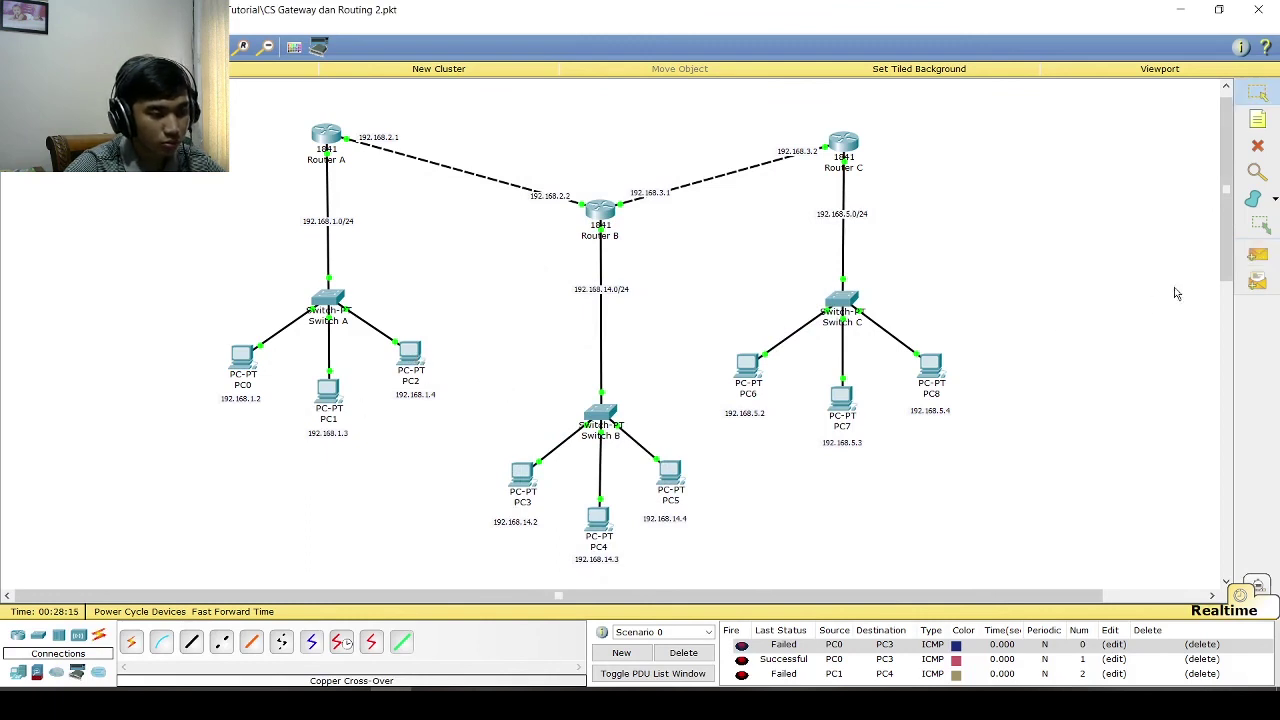
- Send another simple PDU from PC1 to PC4 to test routing into Router B's network
{"action": "left_click", "coordinate": [1257, 255]}
{"action": "left_click", "coordinate": [328, 390]}
{"action": "left_click", "coordinate": [598, 517]}
- Send a simple PDU from PC2 to PC5 twice to test routing into Router B's network
{"action": "left_click", "coordinate": [1256, 260]}
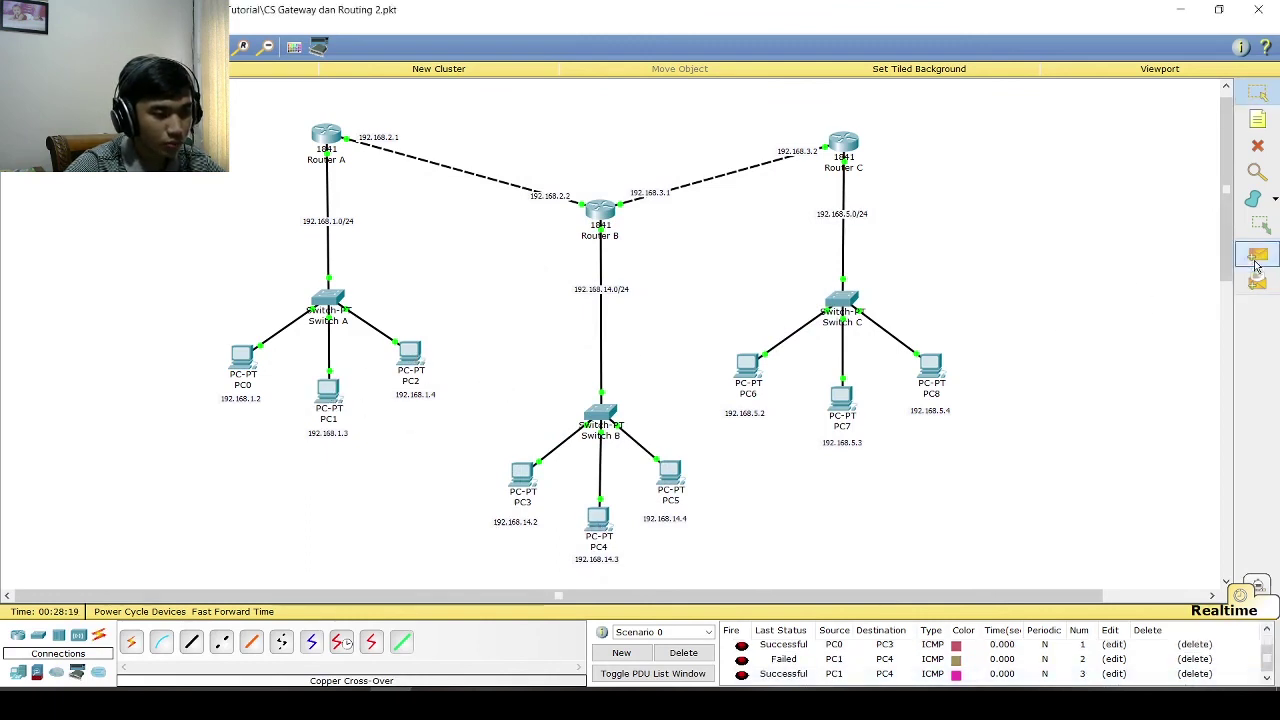
{"action": "left_click", "coordinate": [412, 356]}
{"action": "left_click", "coordinate": [668, 474]}
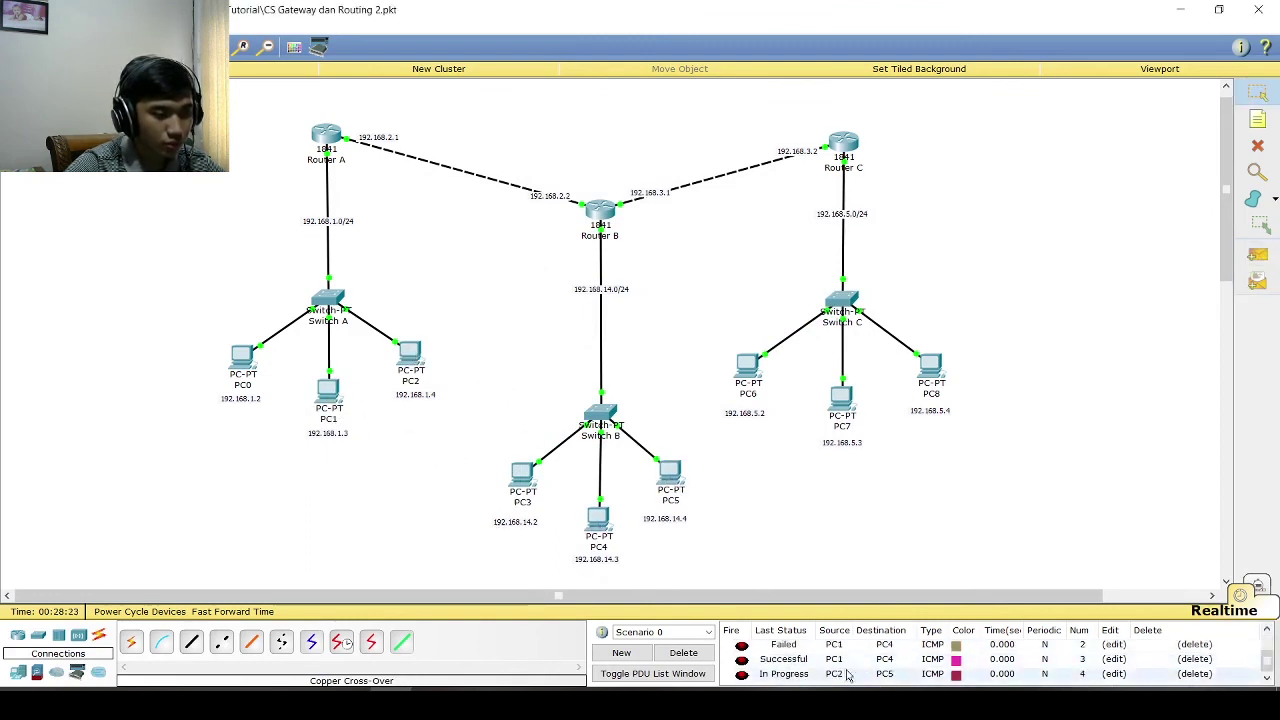
{"action": "left_click", "coordinate": [1257, 257]}
{"action": "left_click", "coordinate": [412, 358]}
{"action": "left_click", "coordinate": [668, 474]}
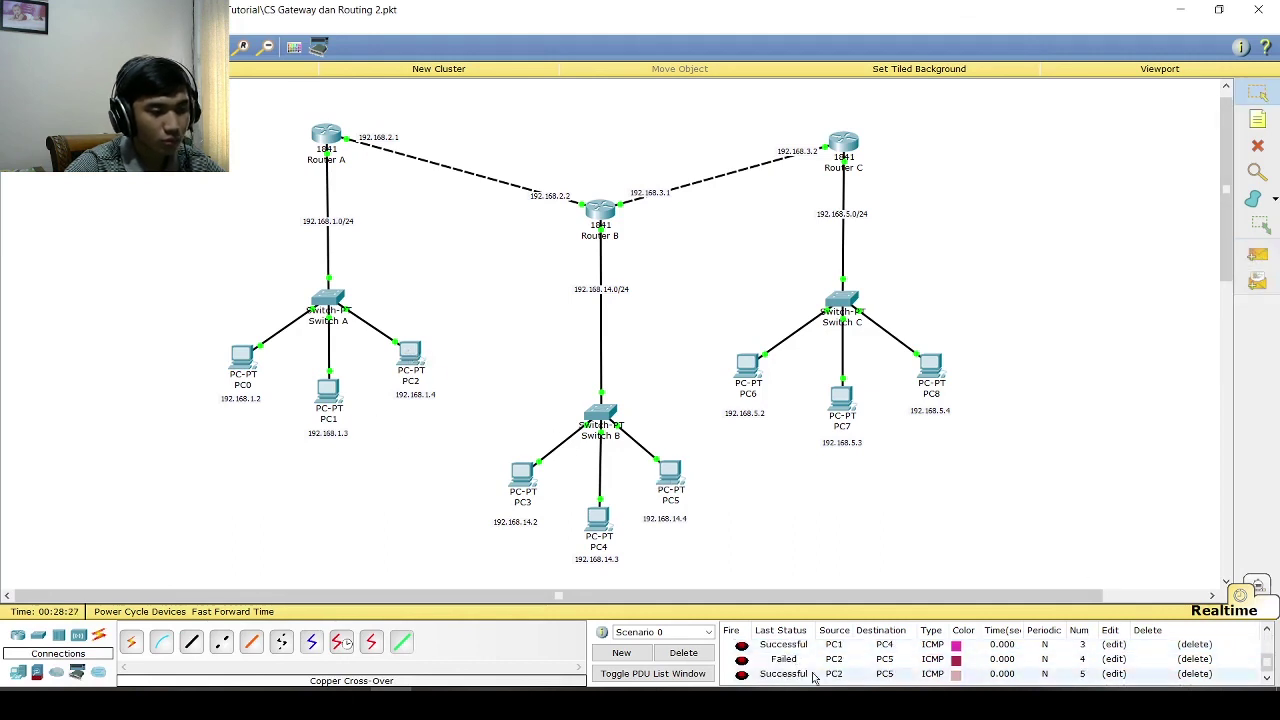
- Delete the Scenario 0 test results and send a simple PDU from PC0 to PC6 three times
{"action": "left_click", "coordinate": [684, 652]}
{"action": "left_click", "coordinate": [1257, 257]}
{"action": "left_click", "coordinate": [242, 358]}
{"action": "left_click", "coordinate": [748, 368]}
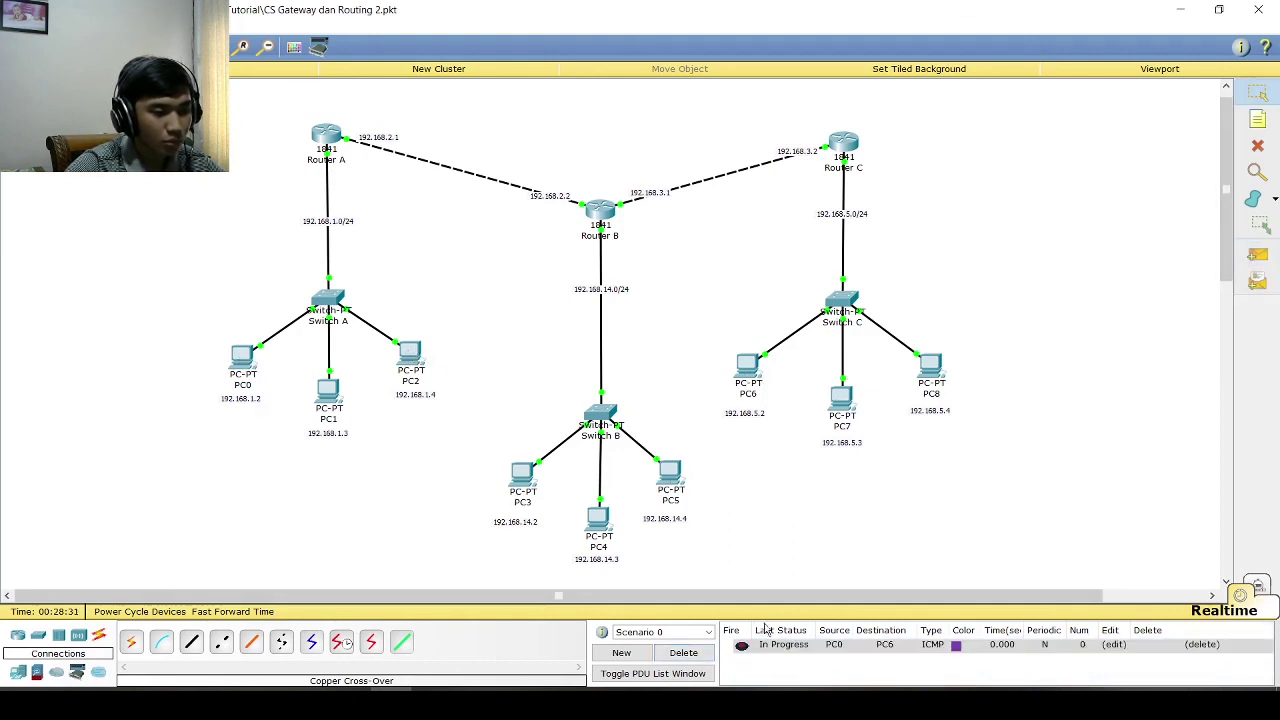
{"action": "left_click", "coordinate": [1257, 257]}
{"action": "left_click", "coordinate": [242, 358]}
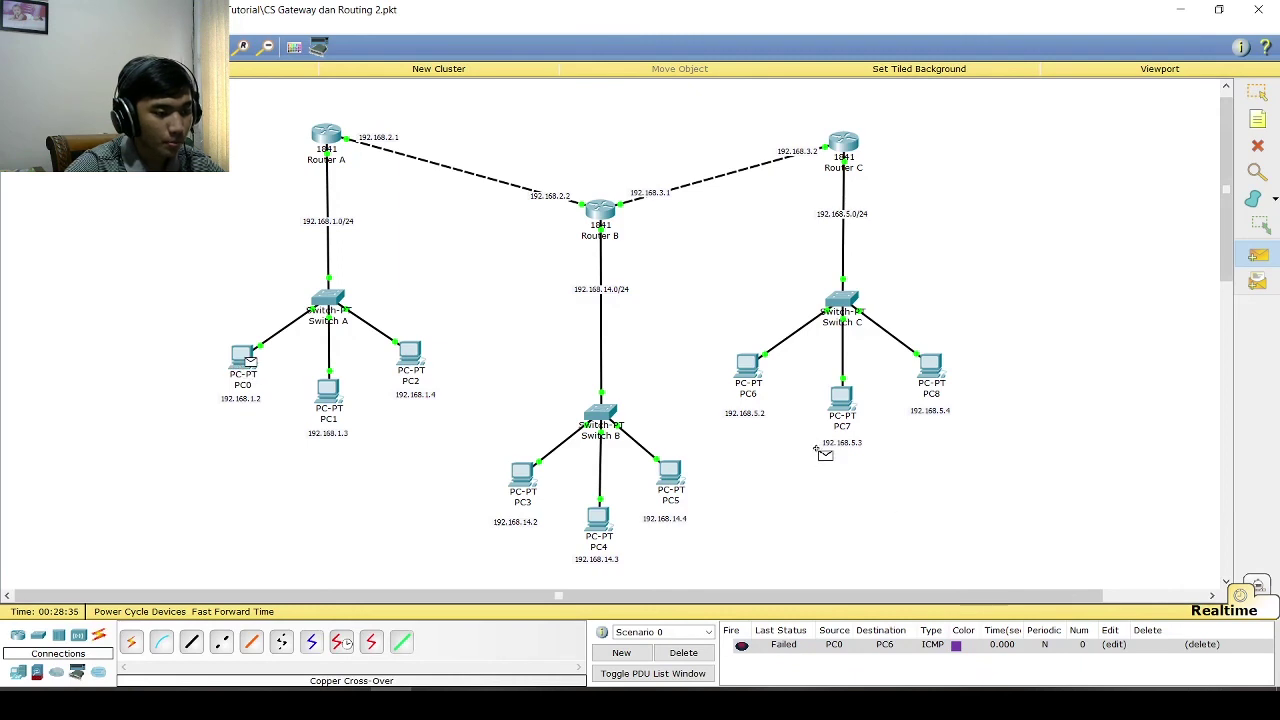
{"action": "left_click", "coordinate": [755, 378]}
{"action": "left_click", "coordinate": [1257, 257]}
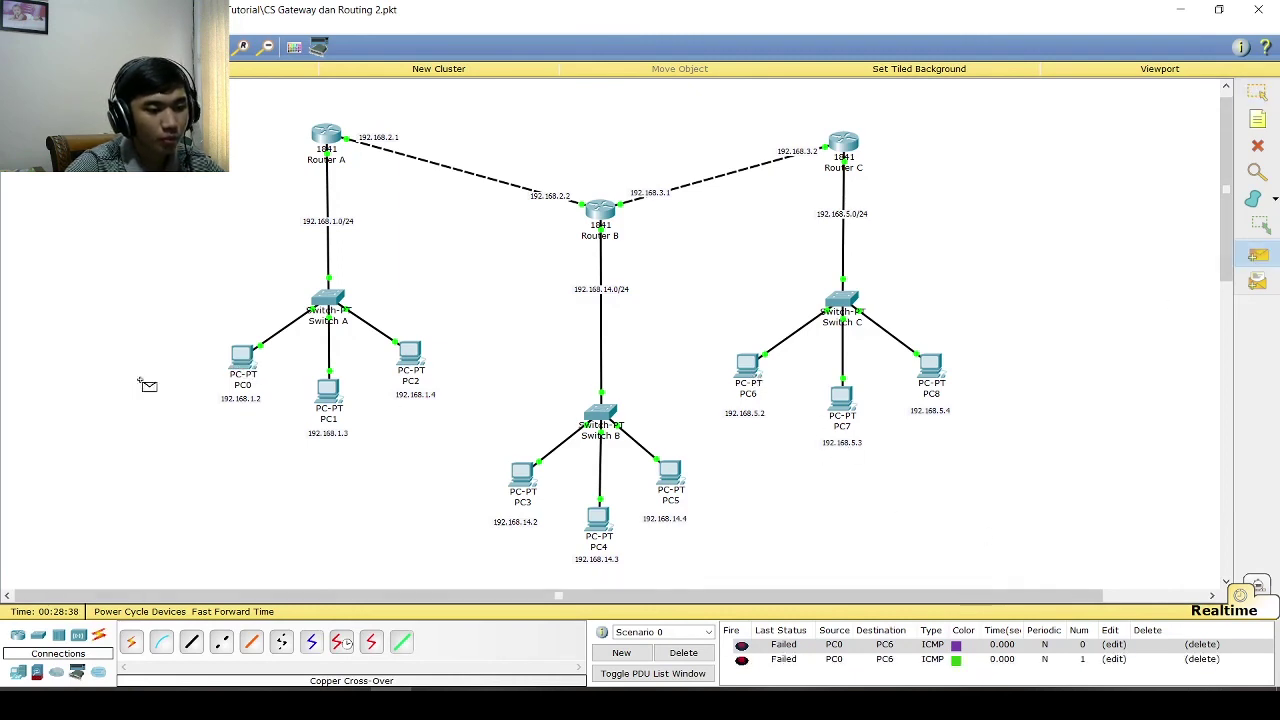
{"action": "left_click", "coordinate": [243, 360]}
{"action": "left_click", "coordinate": [750, 368]}
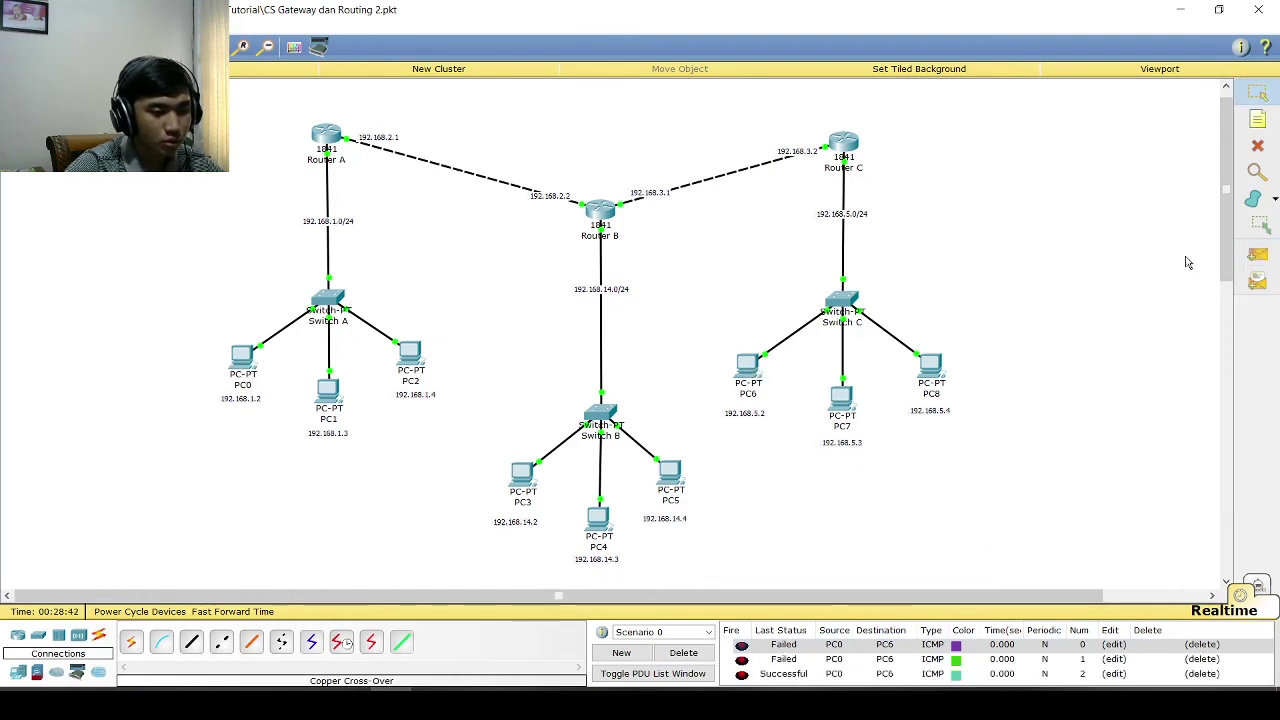
- Send a simple PDU from PC0 to PC7 twice to test routing to Router C's network
{"action": "left_click", "coordinate": [1257, 257]}
{"action": "left_click", "coordinate": [243, 360]}
{"action": "left_click", "coordinate": [841, 395]}
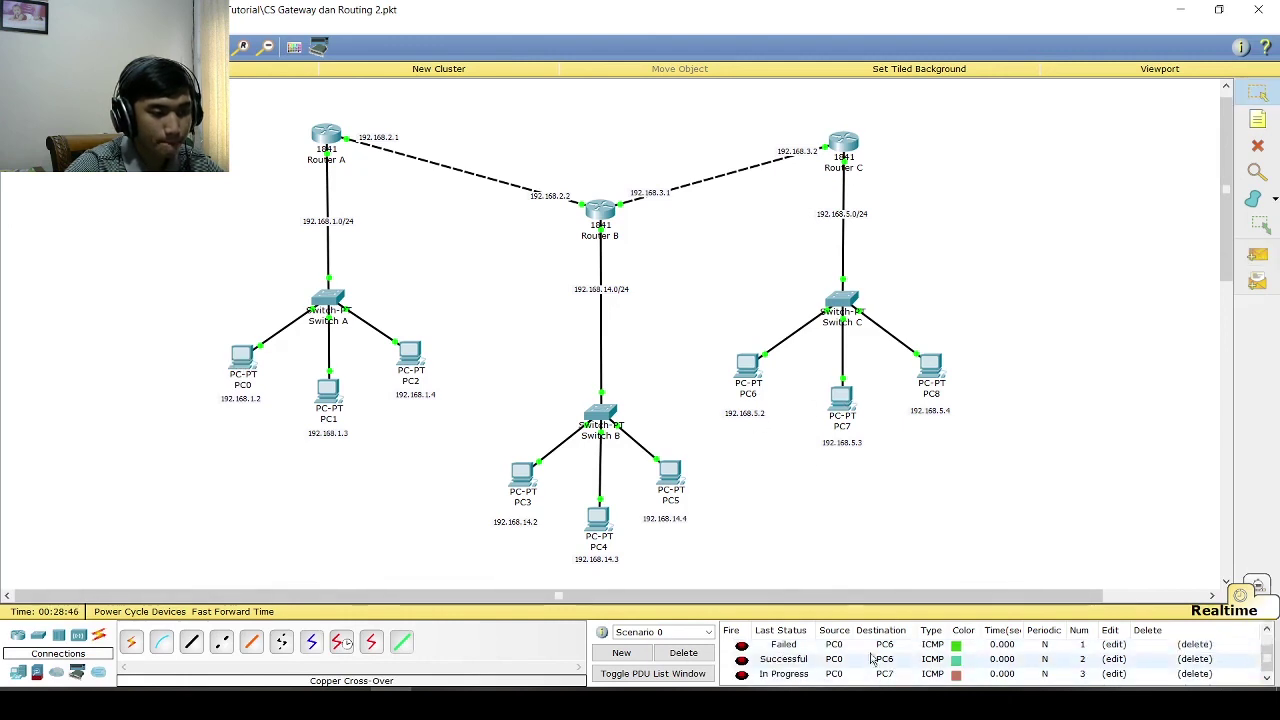
{"action": "scroll", "coordinate": [873, 657], "scroll_direction": "down", "scroll_amount": 1}
- Send a simple PDU from PC0 to PC8 twice and check the results in the PDU list
{"action": "left_click", "coordinate": [1257, 257]}
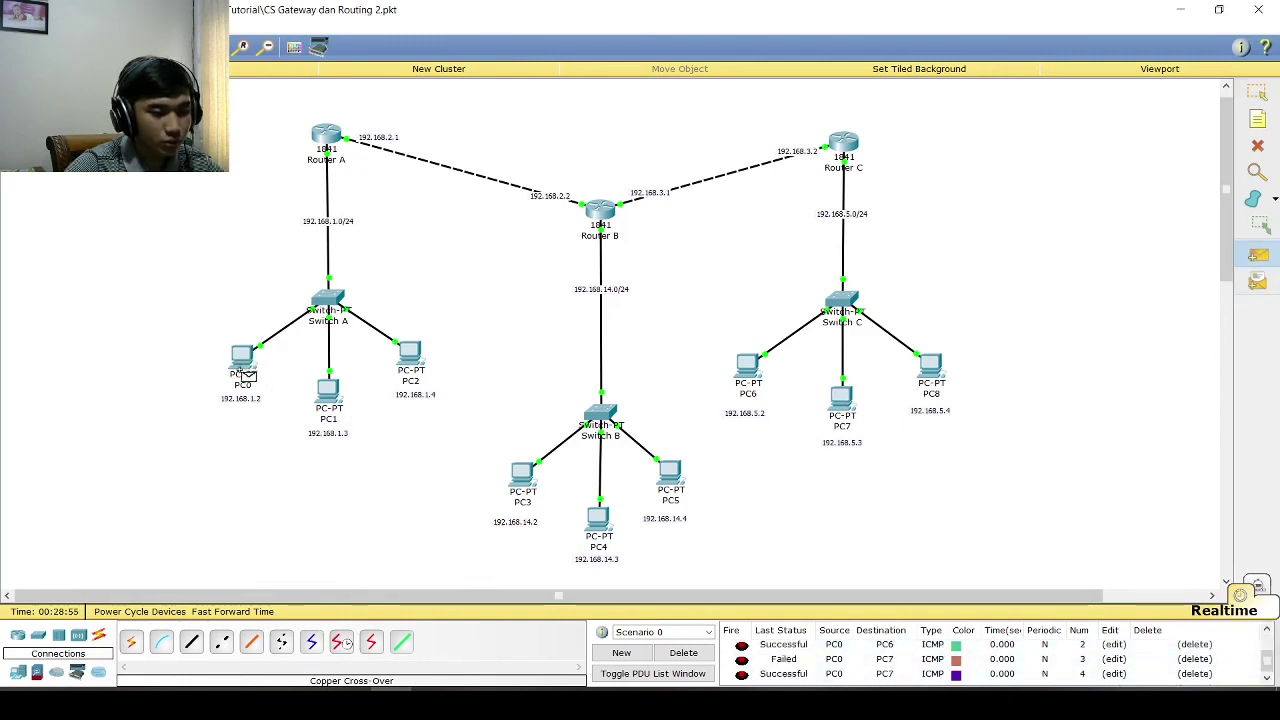
{"action": "left_click", "coordinate": [243, 368]}
{"action": "left_click", "coordinate": [940, 374]}
{"action": "scroll", "coordinate": [908, 640], "scroll_direction": "up", "scroll_amount": 3}
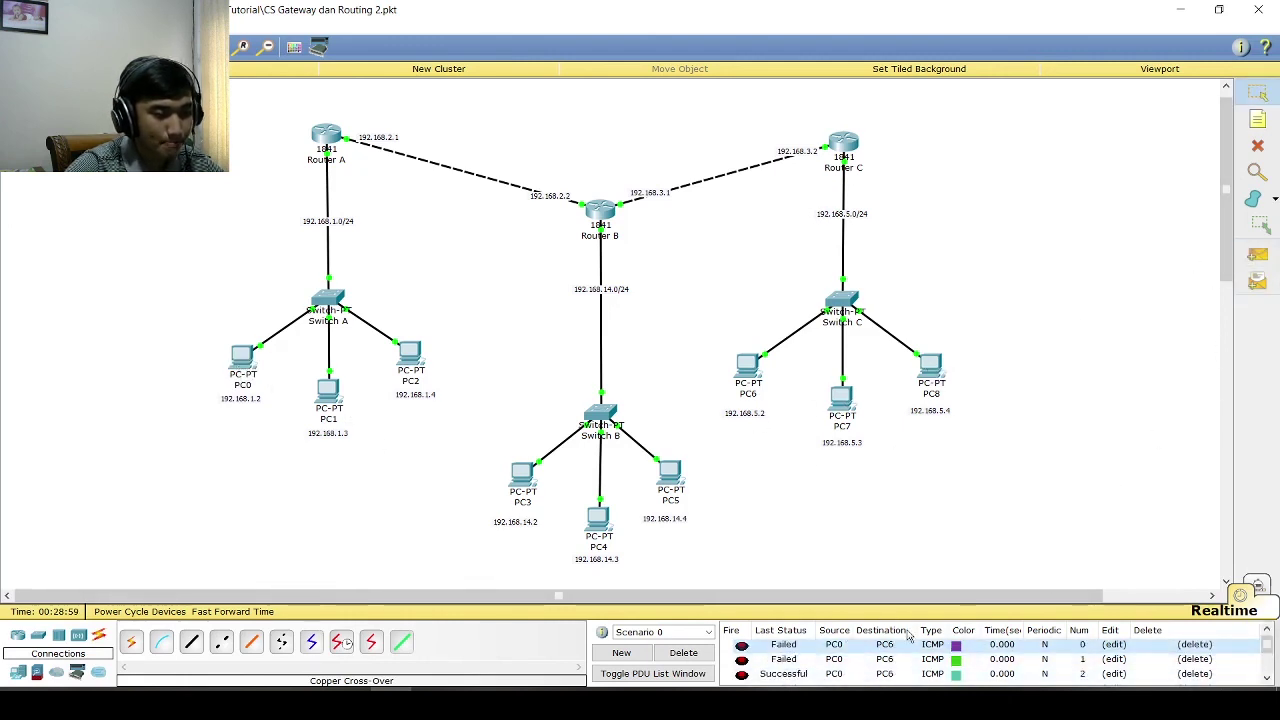
{"action": "scroll", "coordinate": [908, 640], "scroll_direction": "down", "scroll_amount": 3}
{"action": "left_click", "coordinate": [1257, 257]}
{"action": "left_click", "coordinate": [243, 360]}
{"action": "left_click", "coordinate": [930, 368]}
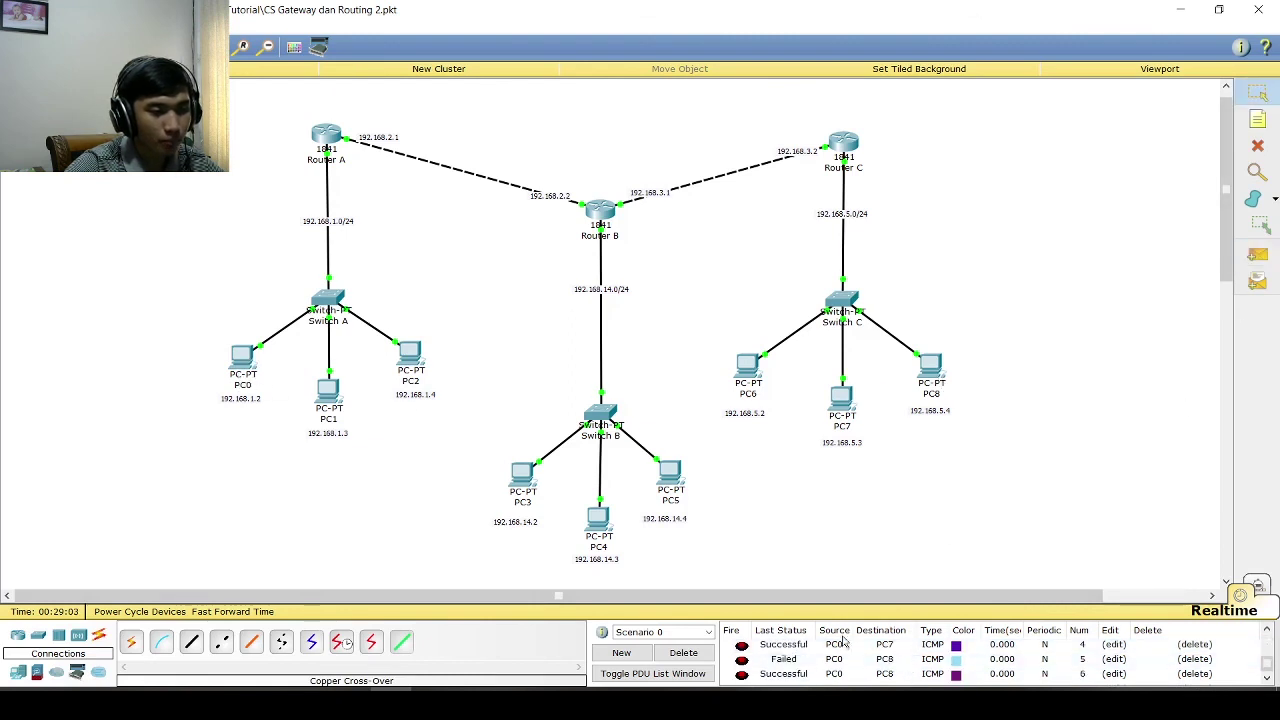
- Send a simple PDU from PC1 to PC6 and check its result in the PDU list
{"action": "left_click", "coordinate": [1257, 257]}
{"action": "left_click", "coordinate": [332, 396]}
{"action": "left_click", "coordinate": [756, 378]}
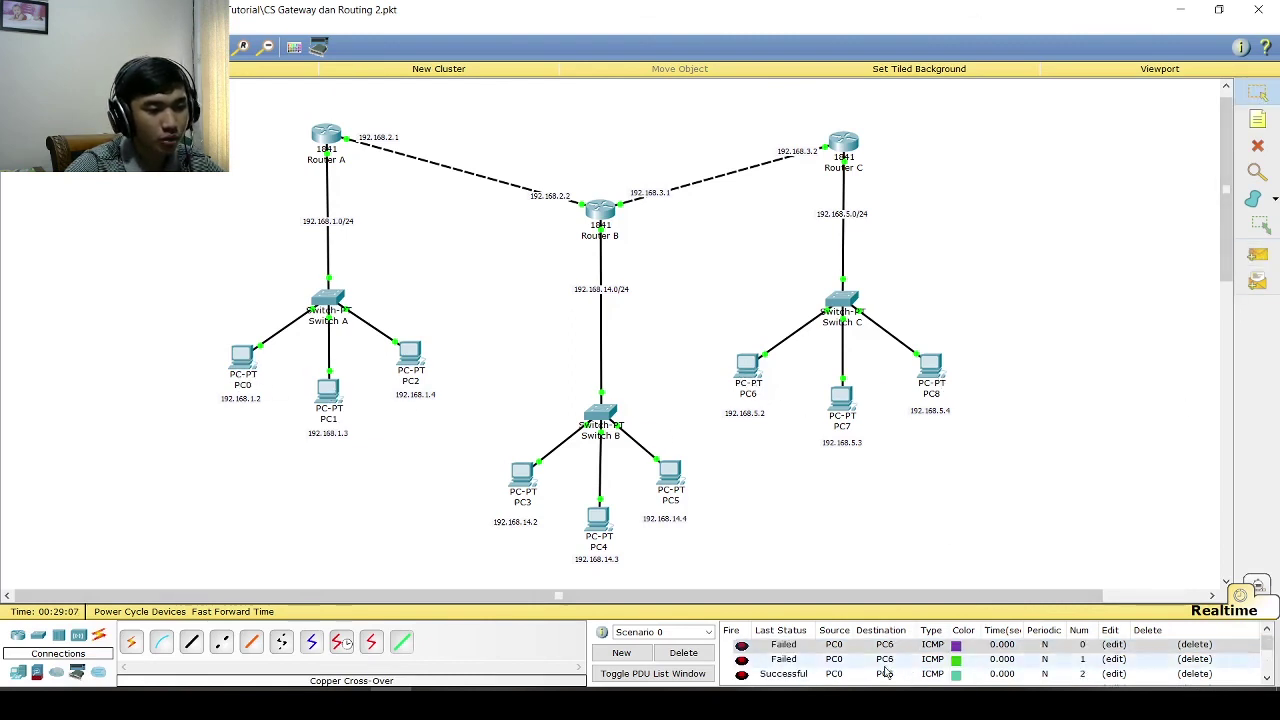
{"action": "scroll", "coordinate": [856, 667], "scroll_direction": "down", "scroll_amount": 3}
- Send a simple PDU from PC2 to PC8, check its result, and delete the Scenario 0 test results
{"action": "left_click", "coordinate": [1257, 256]}
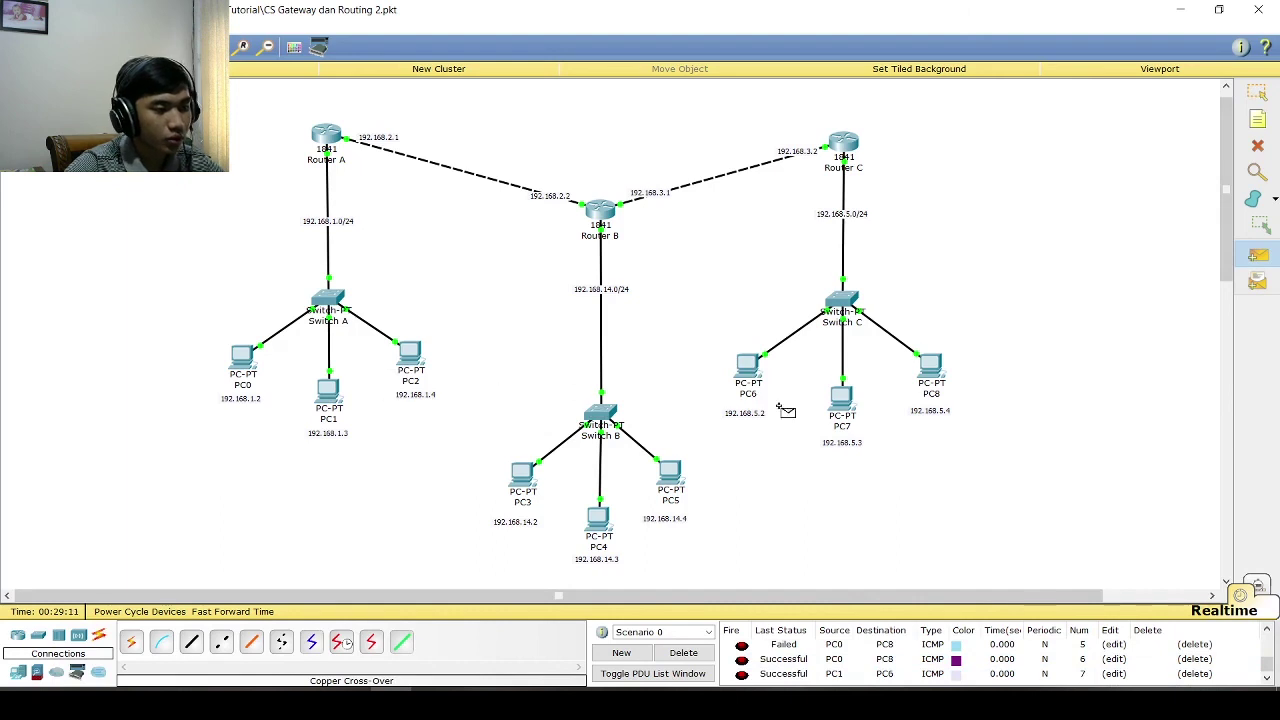
{"action": "left_click", "coordinate": [423, 366]}
{"action": "left_click", "coordinate": [940, 374]}
{"action": "scroll", "coordinate": [891, 662], "scroll_direction": "down", "scroll_amount": 2}
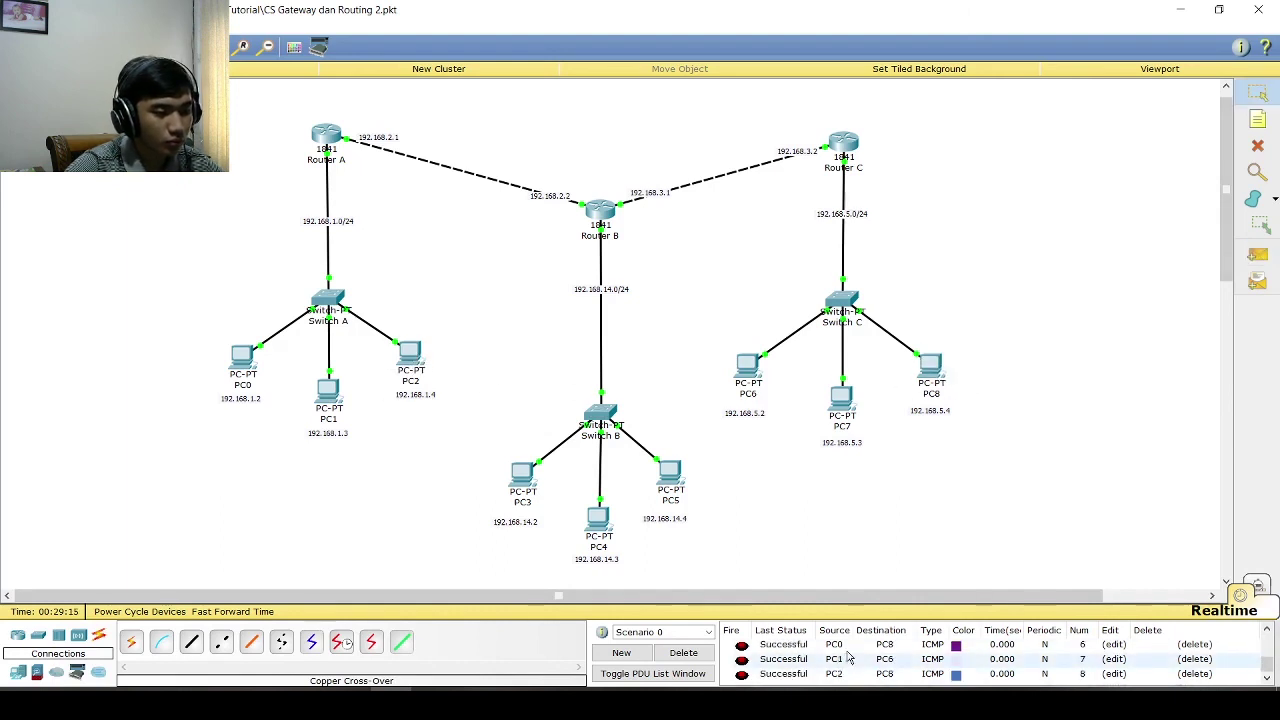
{"action": "left_click", "coordinate": [684, 653]}
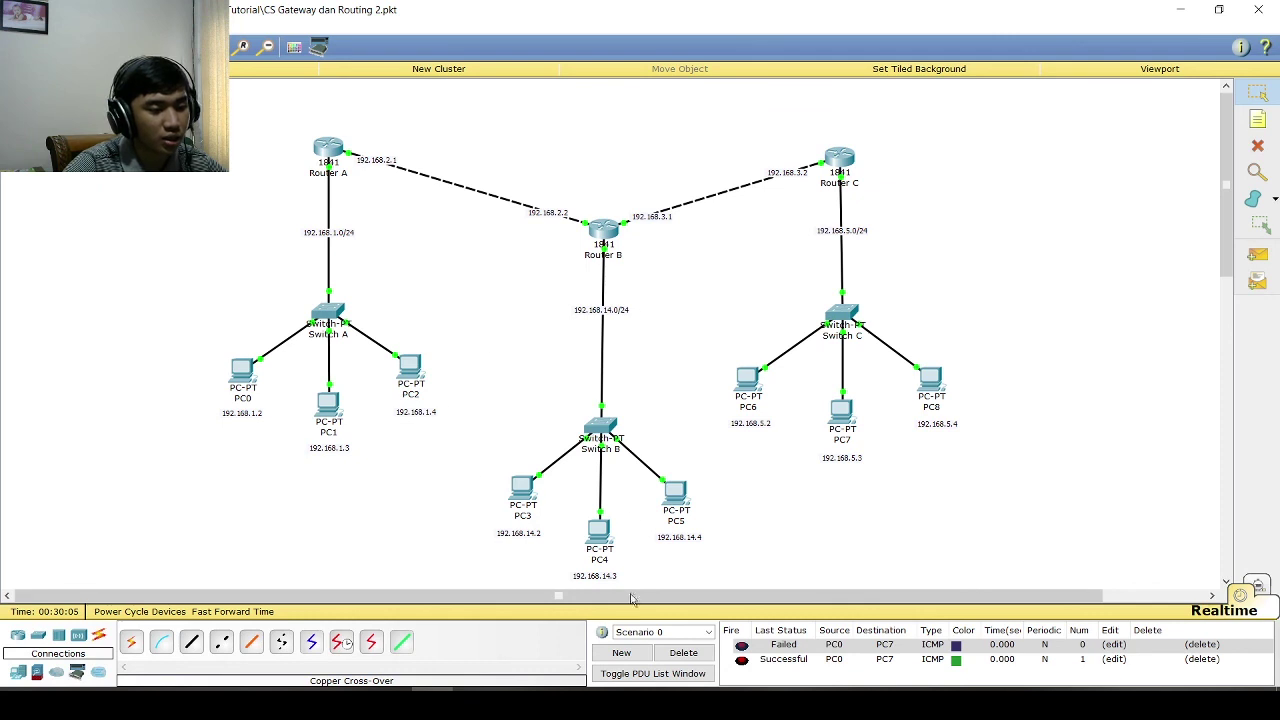
- Switch to the Ucapan file in Notepad to show the closing thank-you message
{"action": "left_click", "coordinate": [515, 704]}
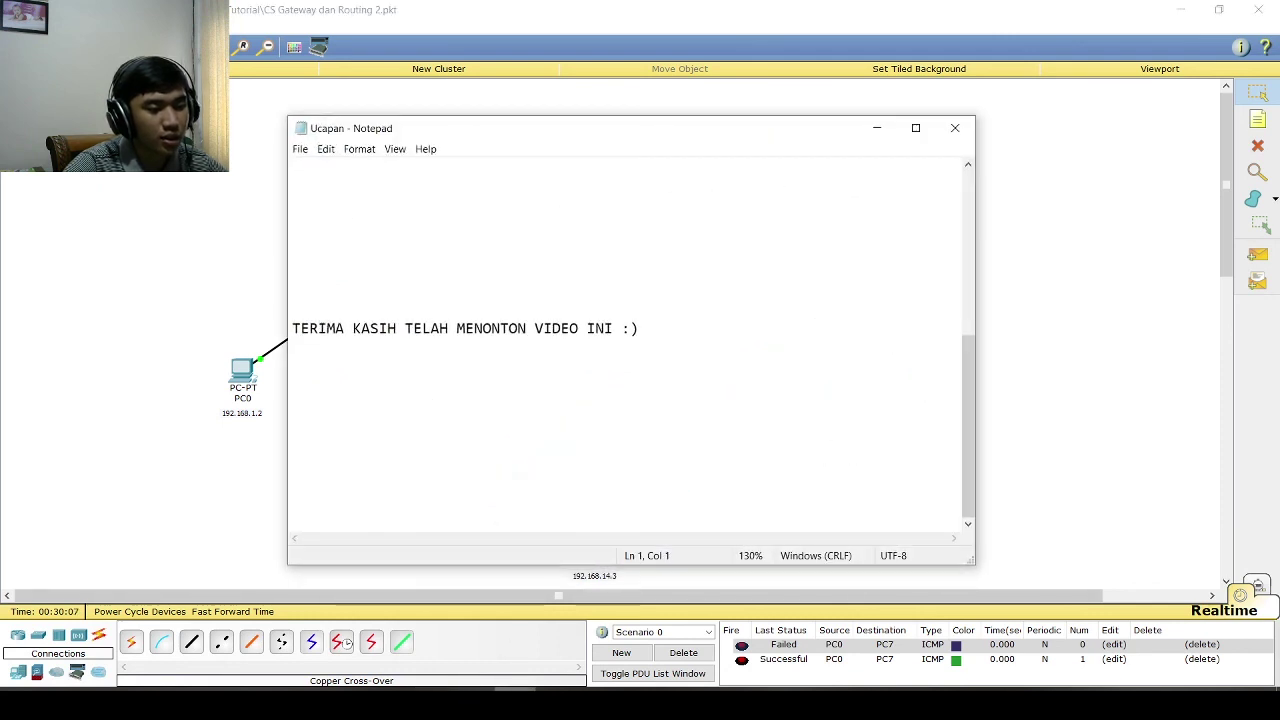